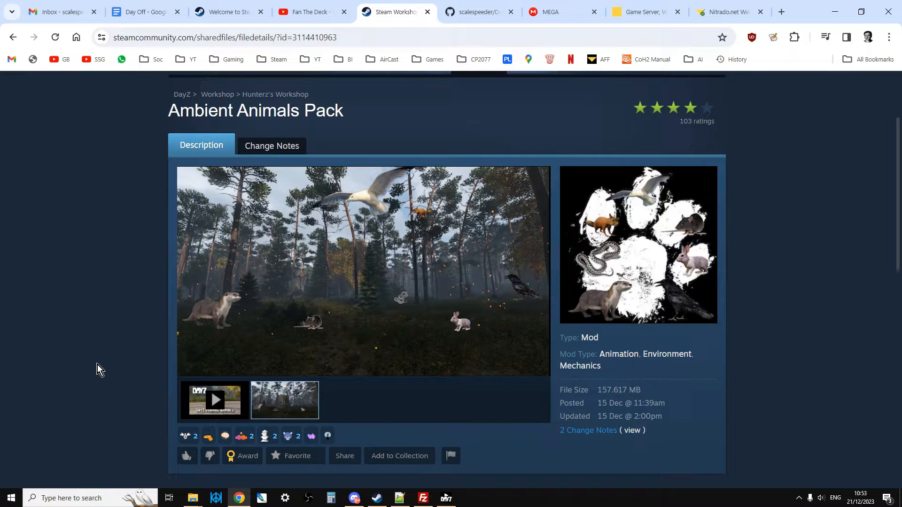
Look over the mod's GitHub repository, the MEGA share link for the ambient animals extras, and the ambient_animals_readme.txt instructions
click(468, 14)
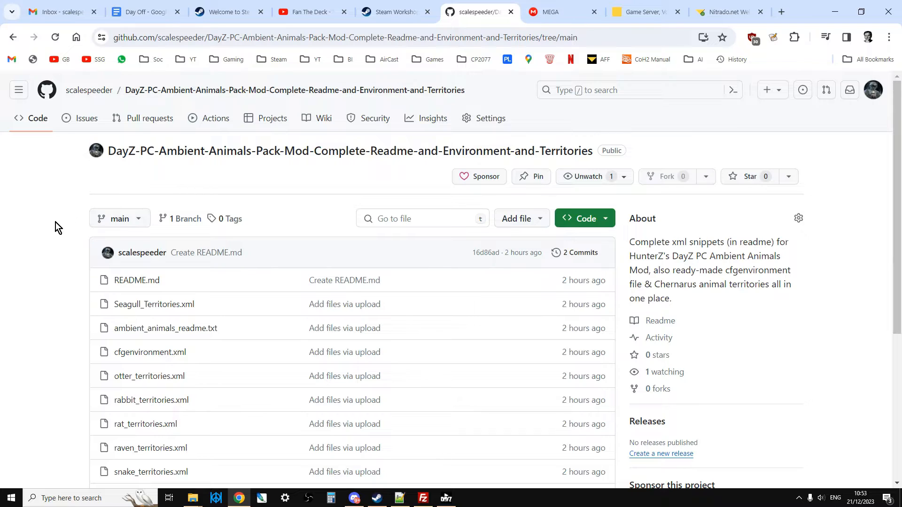
click(547, 12)
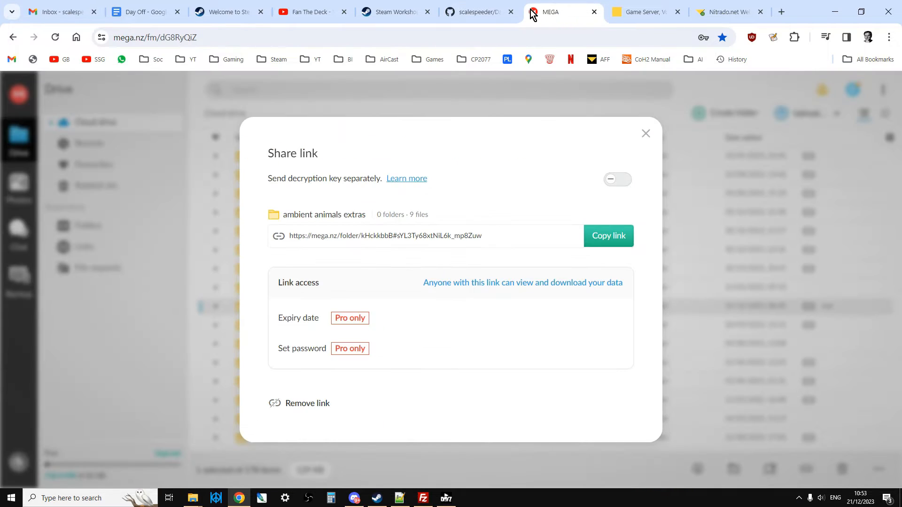
click(463, 14)
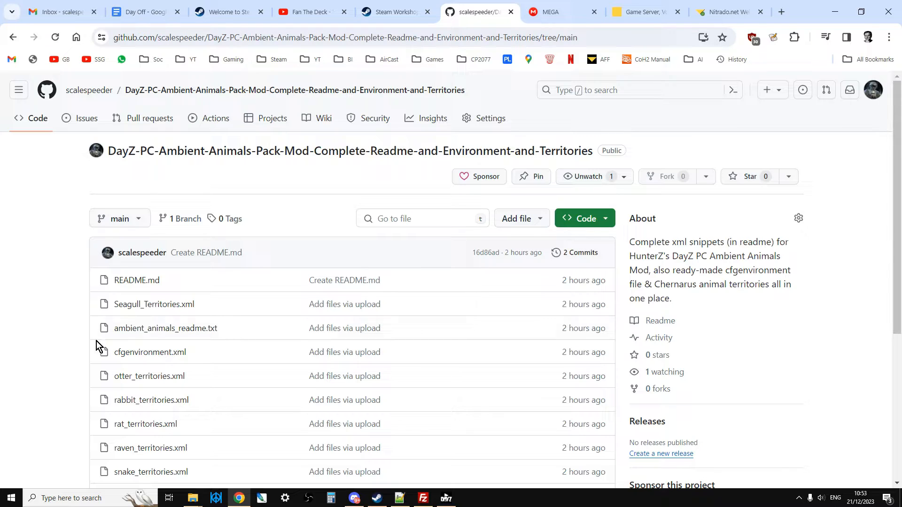
click(398, 14)
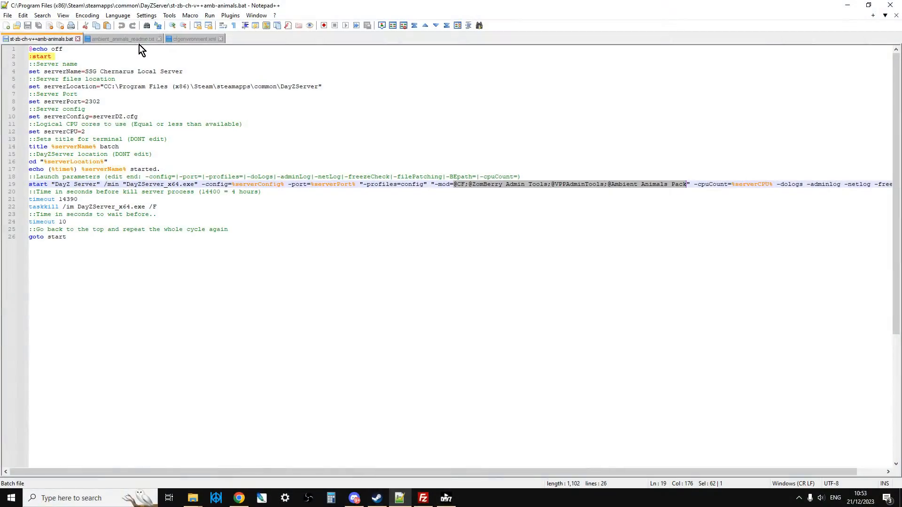
click(138, 43)
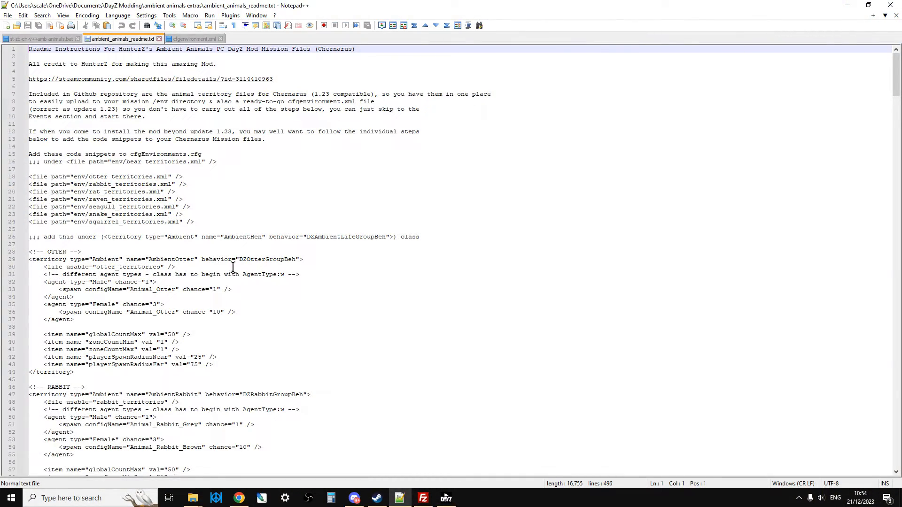
Switch to Chrome and review the subscription status and description on the Ambient Animals Pack Steam Workshop page
click(244, 502)
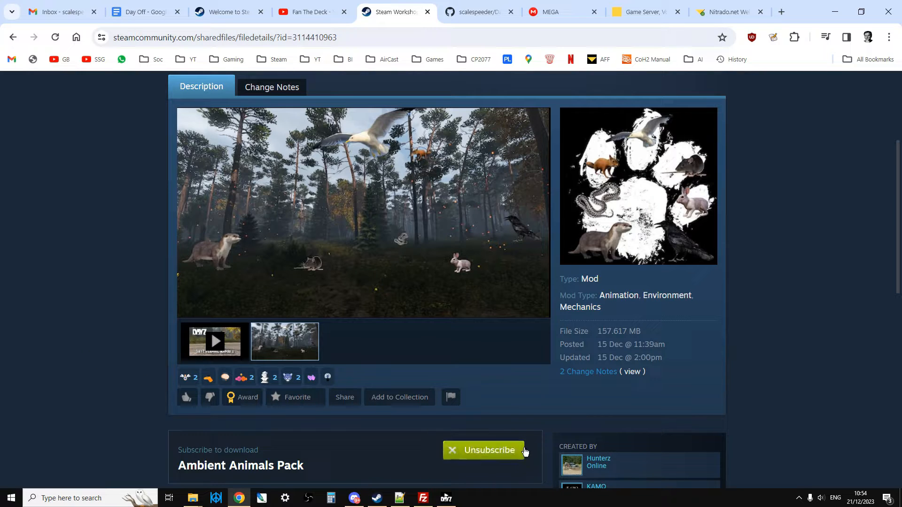
scroll(125, 409, down, 2)
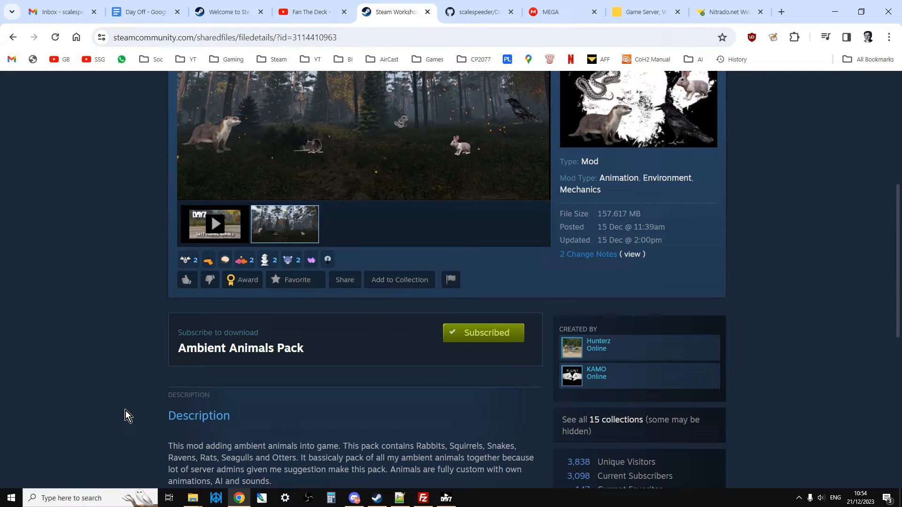
scroll(125, 411, down, 3)
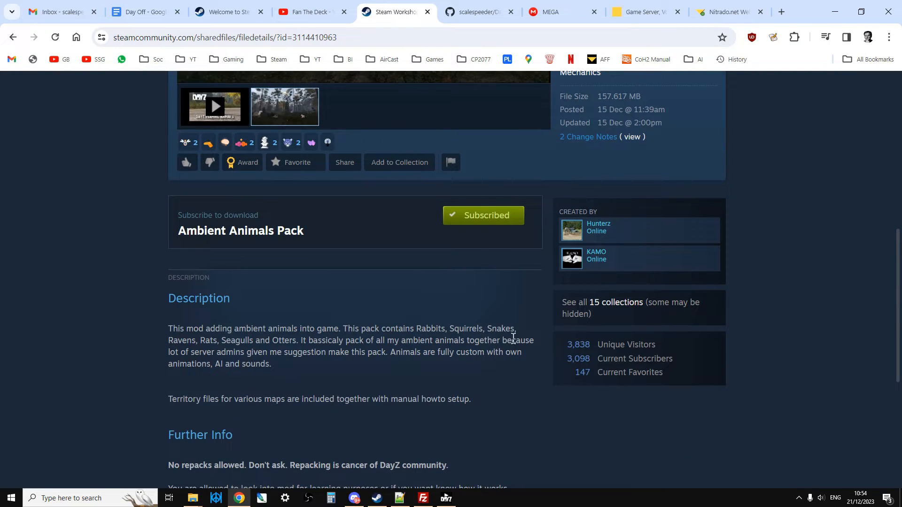
scroll(282, 337, up, 2)
scroll(266, 339, up, 4)
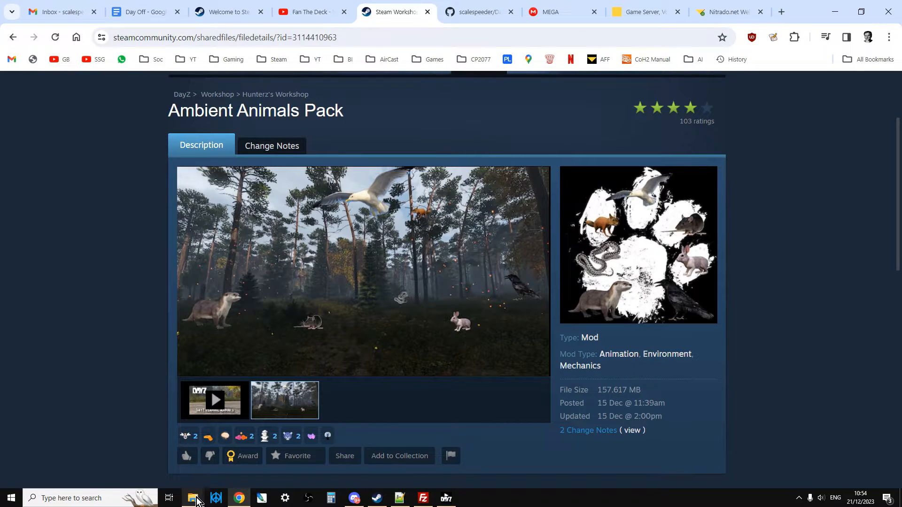
Switch to File Explorer and look through the DayZServer folder's mod folders, keys, mpmissions and server files
click(196, 501)
click(193, 457)
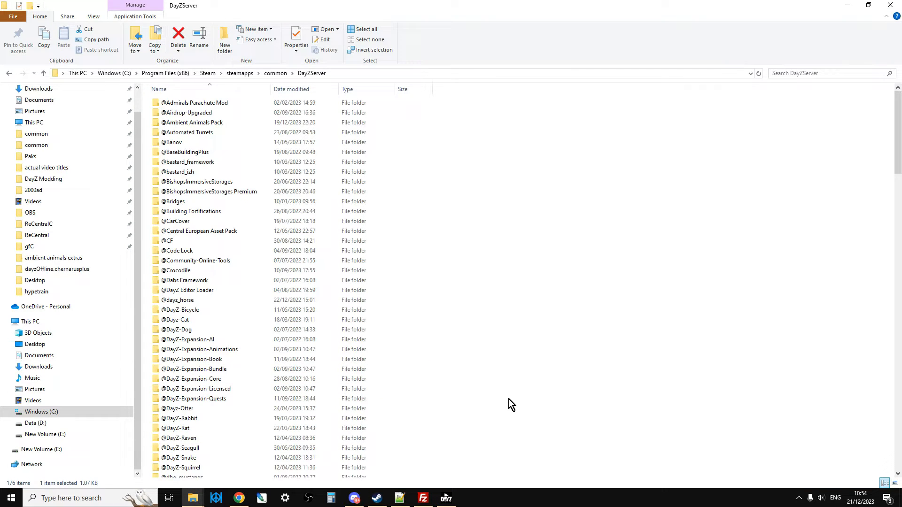
scroll(509, 399, down, 7)
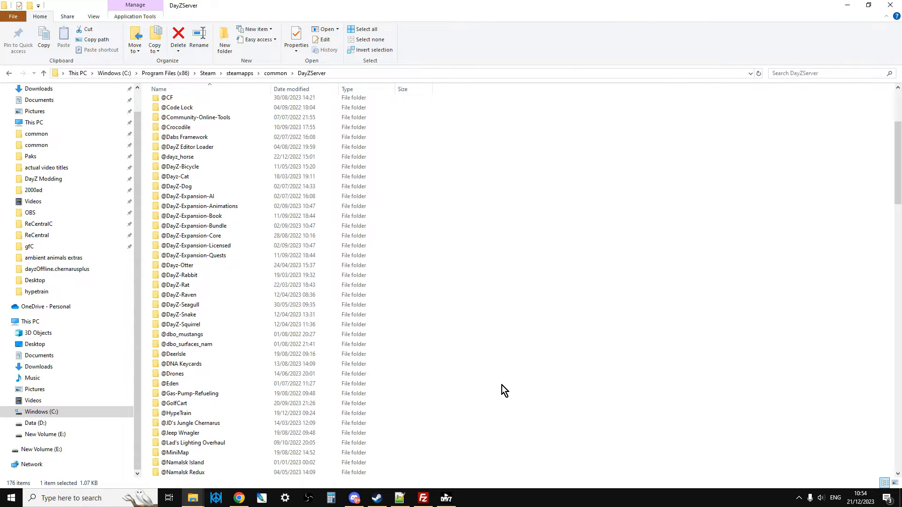
scroll(502, 386, down, 12)
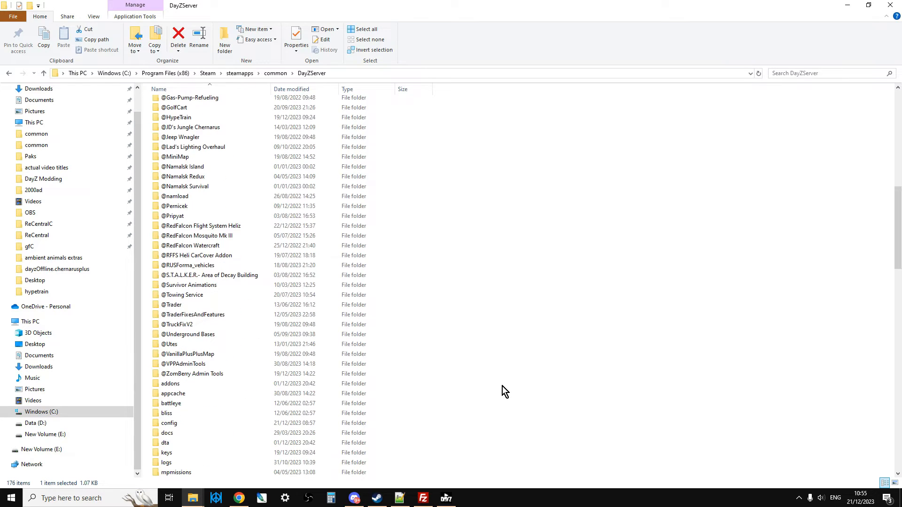
scroll(502, 386, down, 5)
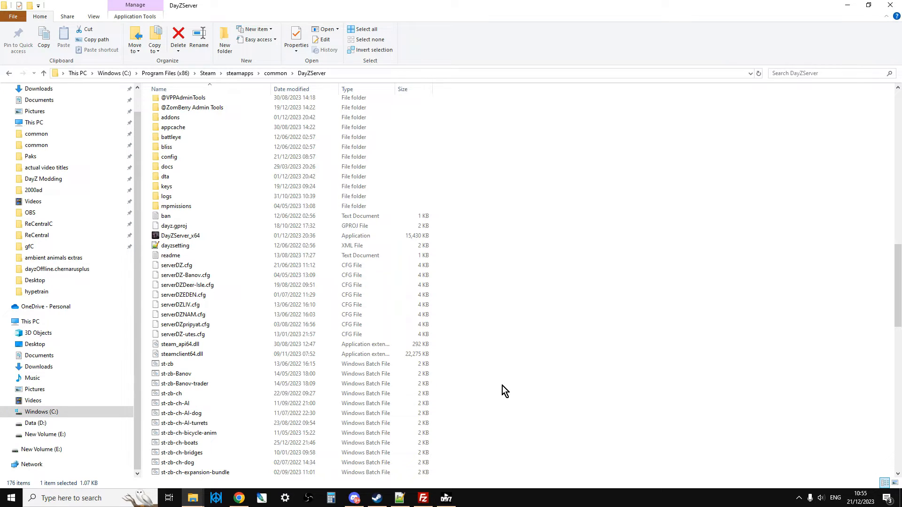
scroll(500, 388, up, 4)
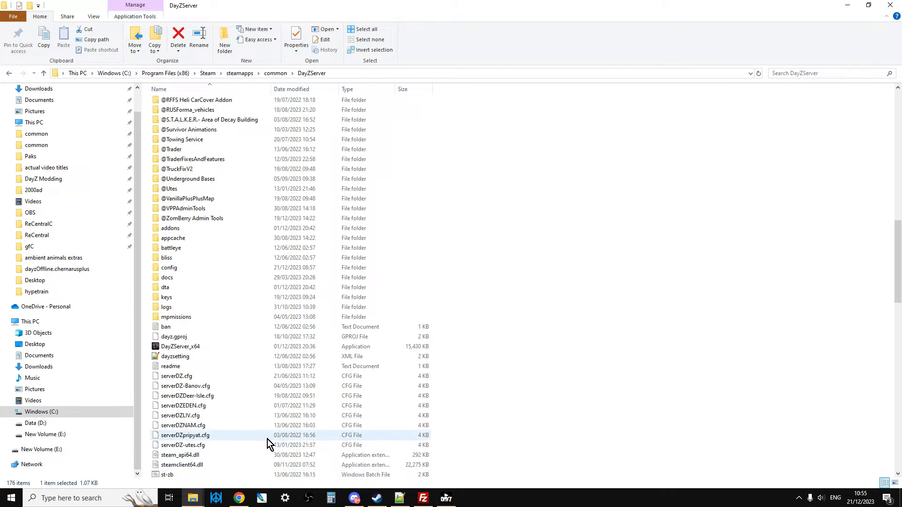
scroll(267, 439, up, 2)
Switch to the DayZ Launcher and open the Ambient Animals Pack's folder in Windows Explorer, acknowledging the Workshop cache warning and maximizing the window
click(446, 498)
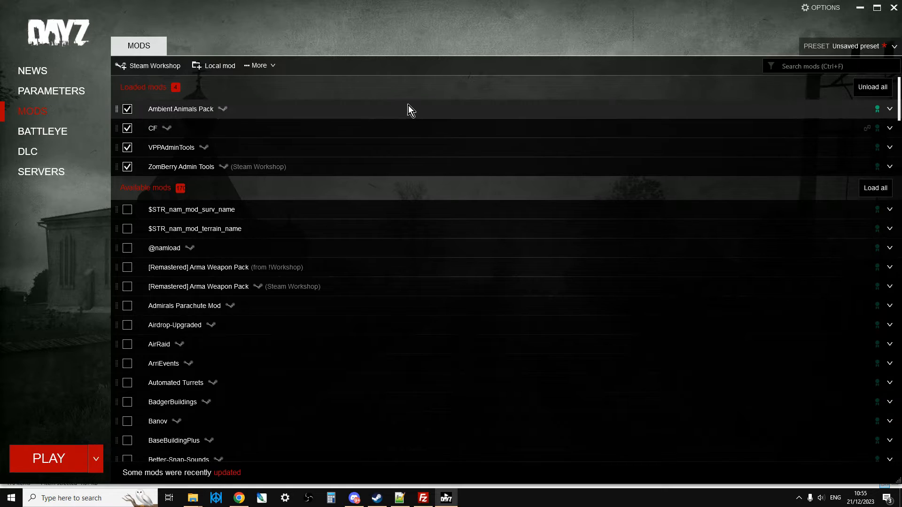
click(890, 109)
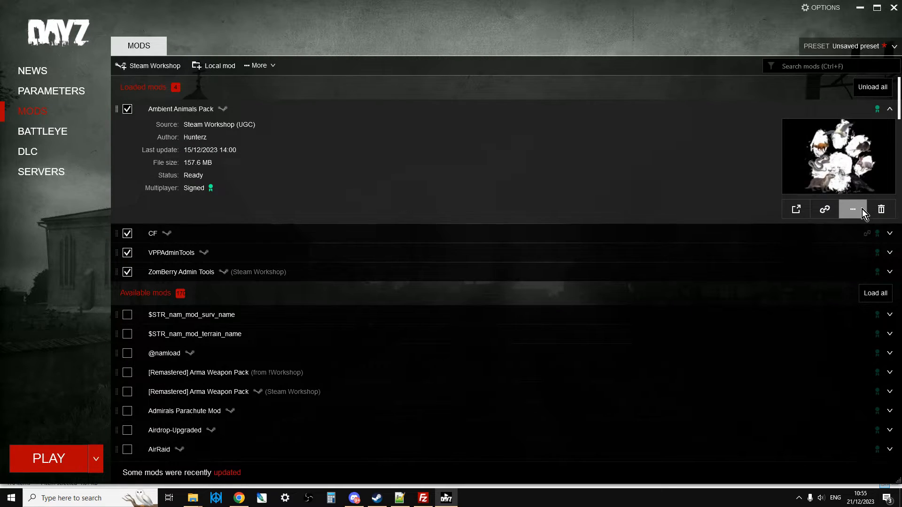
click(861, 209)
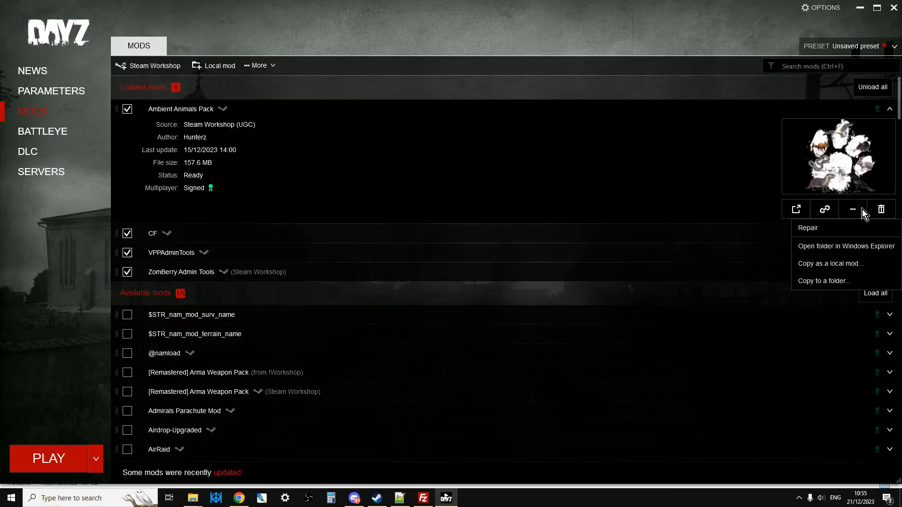
click(818, 247)
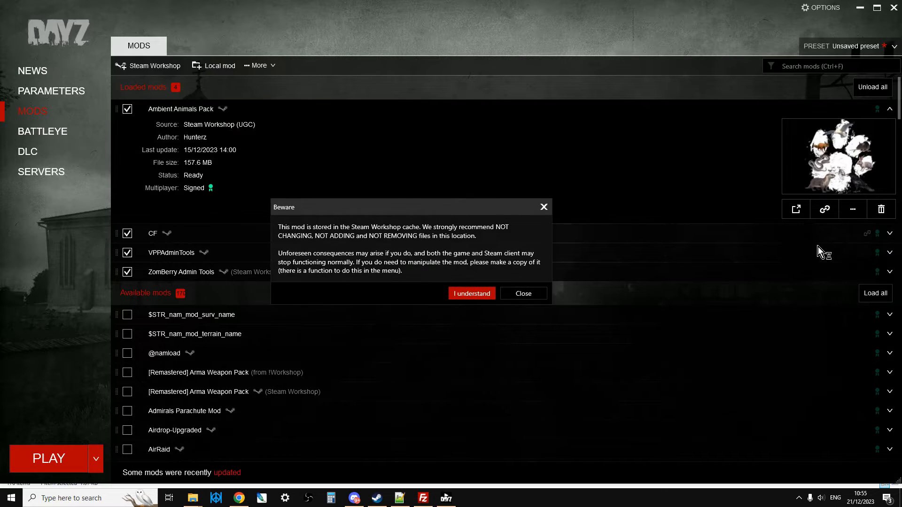
click(472, 294)
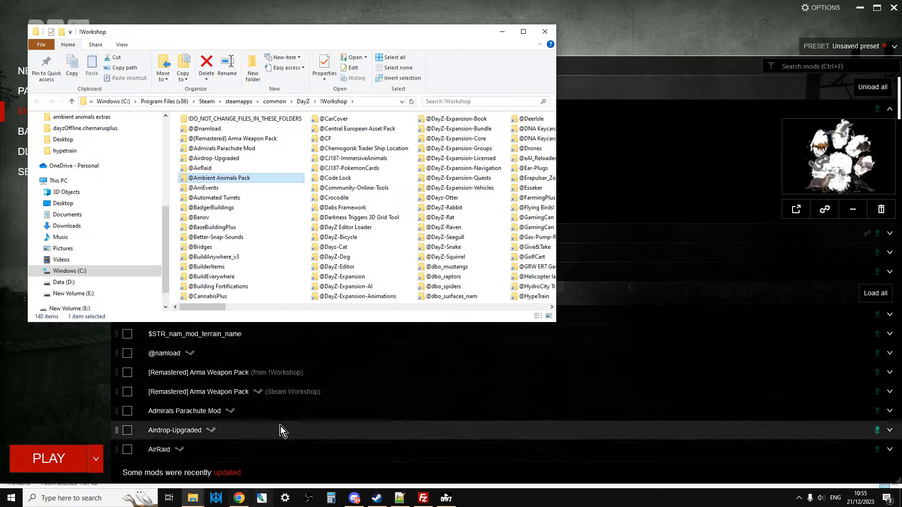
click(526, 33)
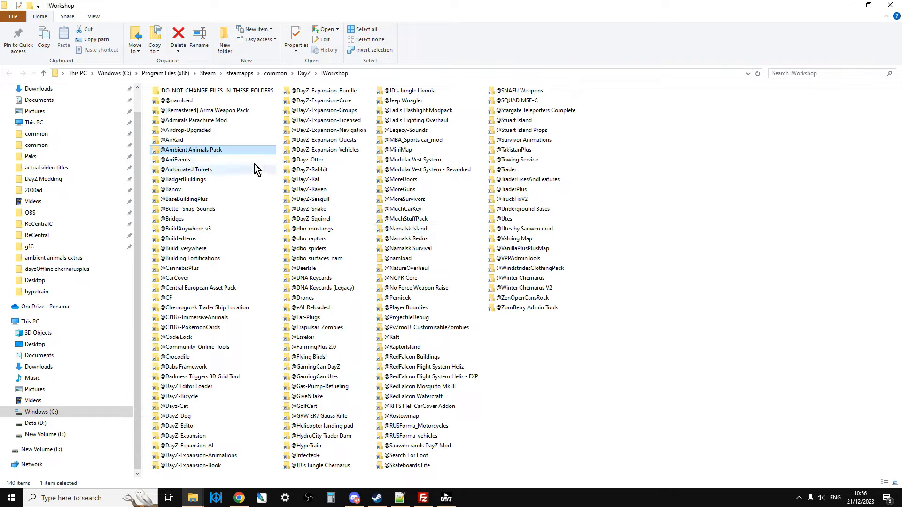
right_click(218, 149)
click(268, 310)
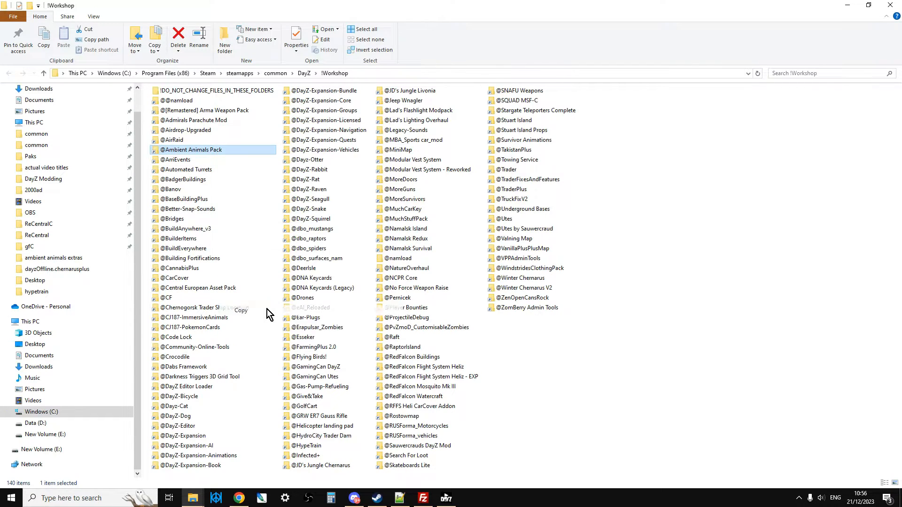
click(43, 74)
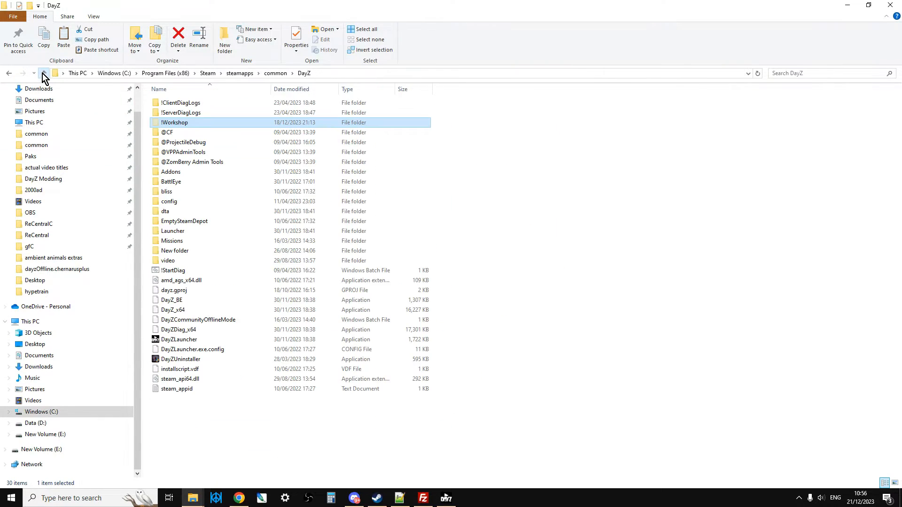
click(43, 73)
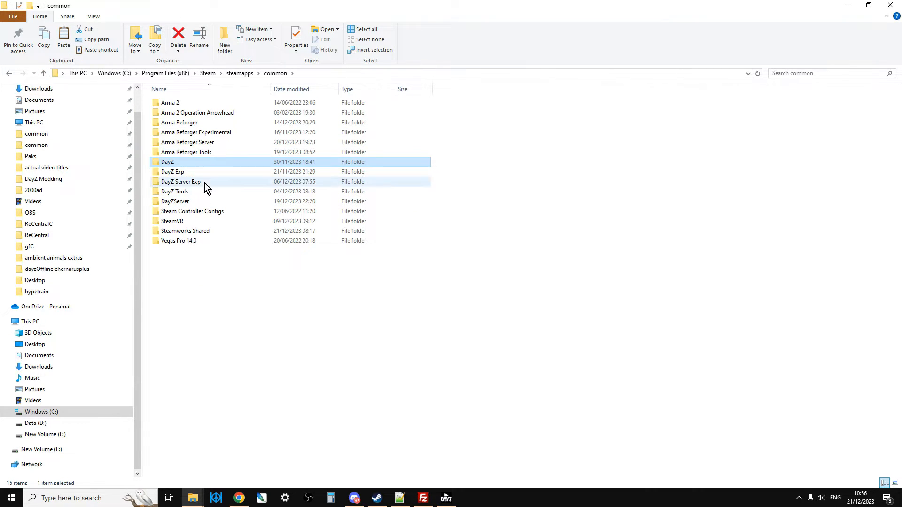
double_click(193, 202)
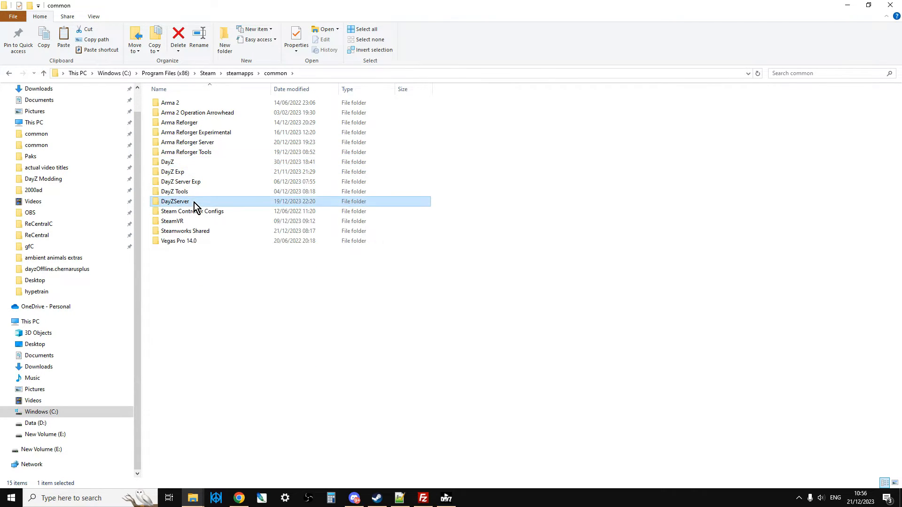
click(361, 75)
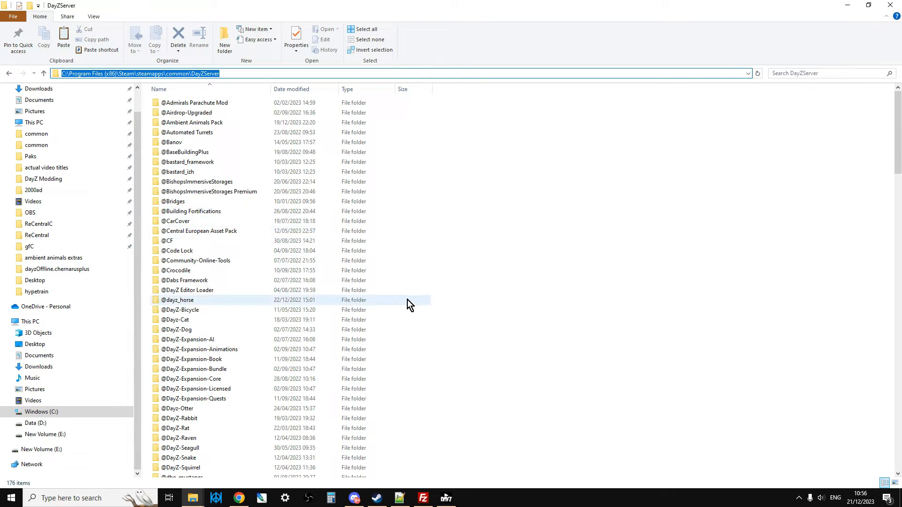
right_click(531, 310)
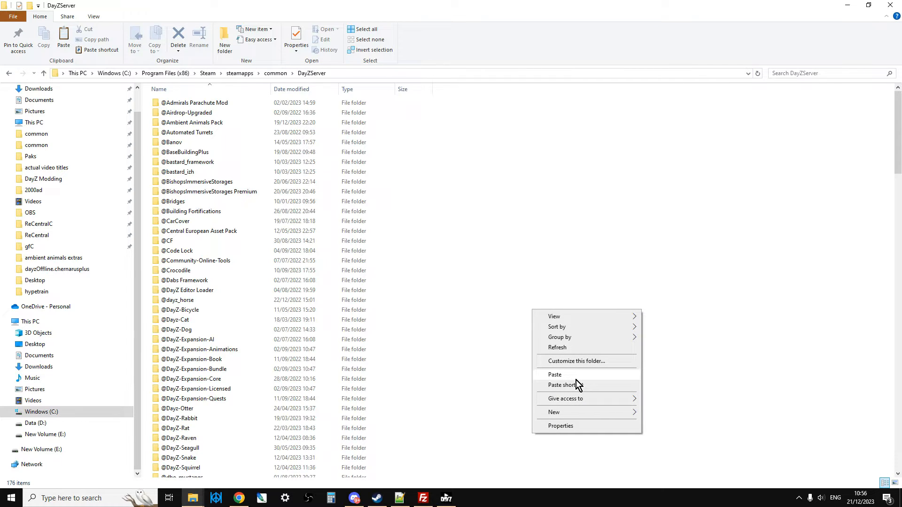
click(212, 123)
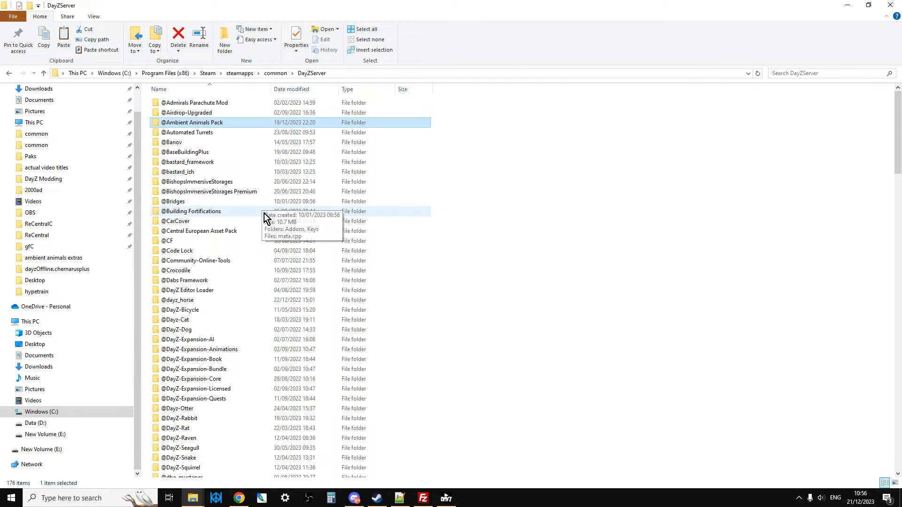
double_click(207, 123)
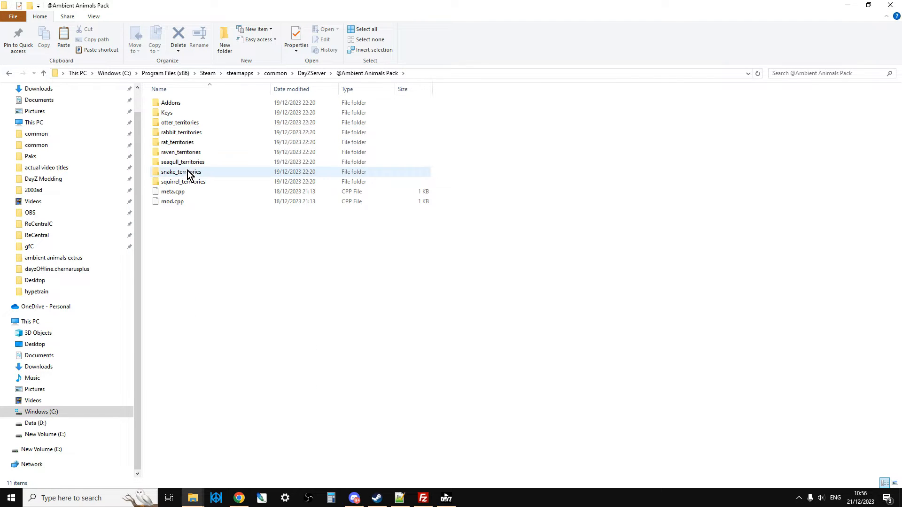
double_click(174, 110)
right_click(173, 104)
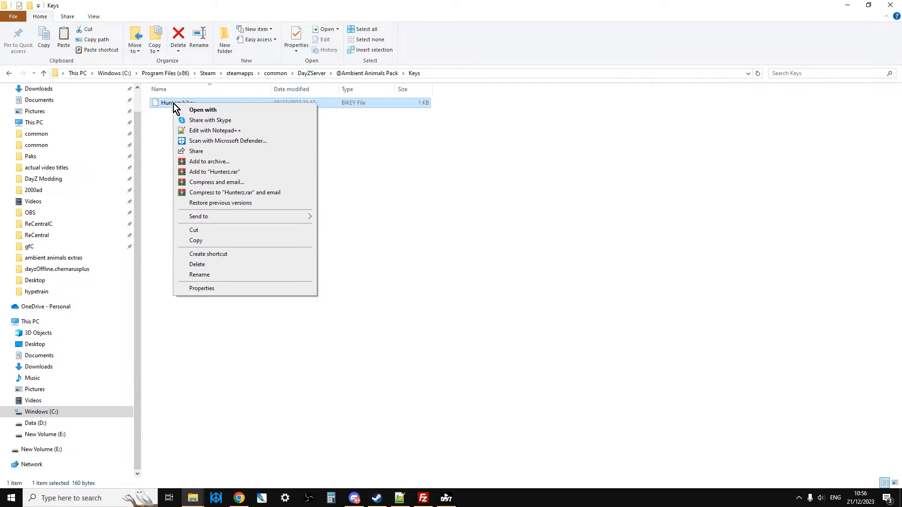
click(221, 240)
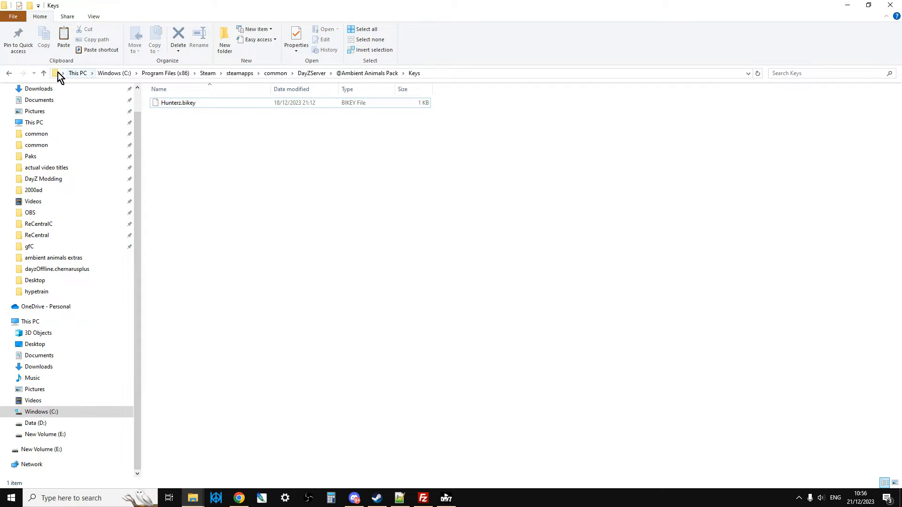
Paste Hunterz.bikey into the DayZServer keys folder, replacing the existing file, and return to the DayZServer folder
click(44, 74)
click(44, 74)
scroll(224, 230, down, 10)
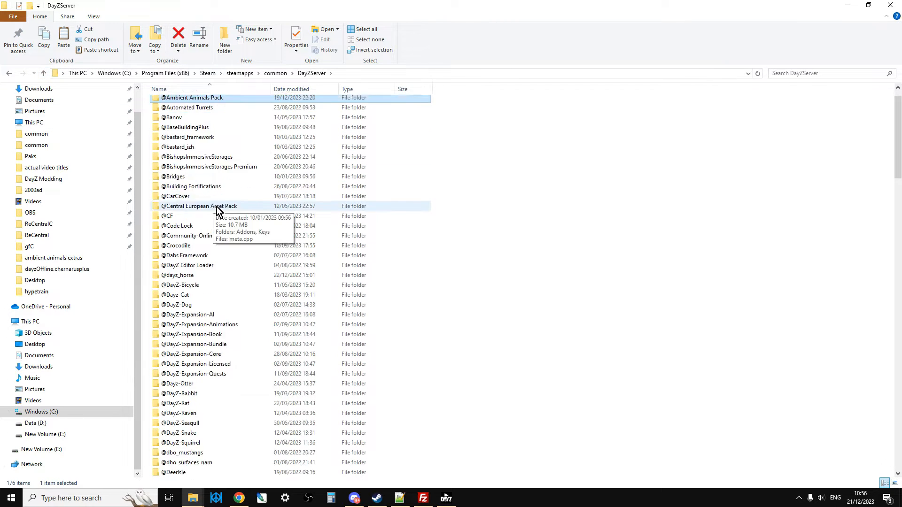
scroll(226, 237, down, 8)
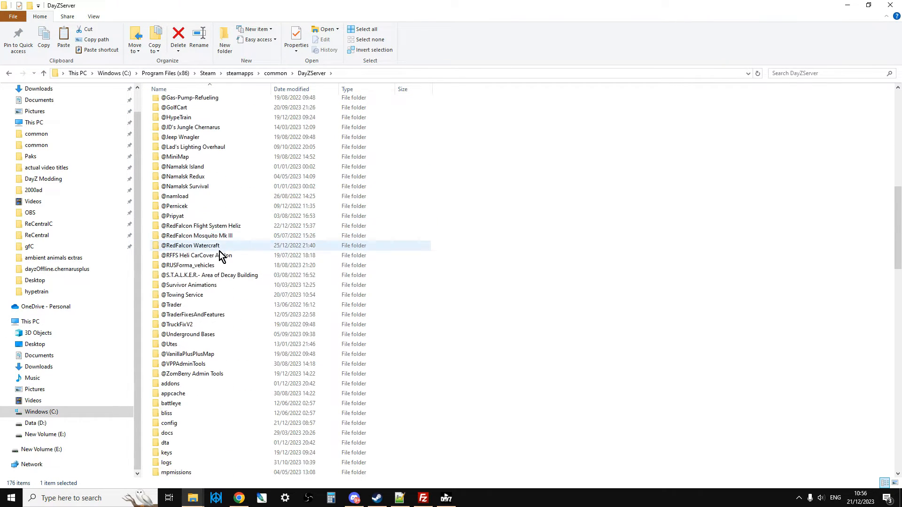
double_click(164, 367)
right_click(576, 303)
click(609, 368)
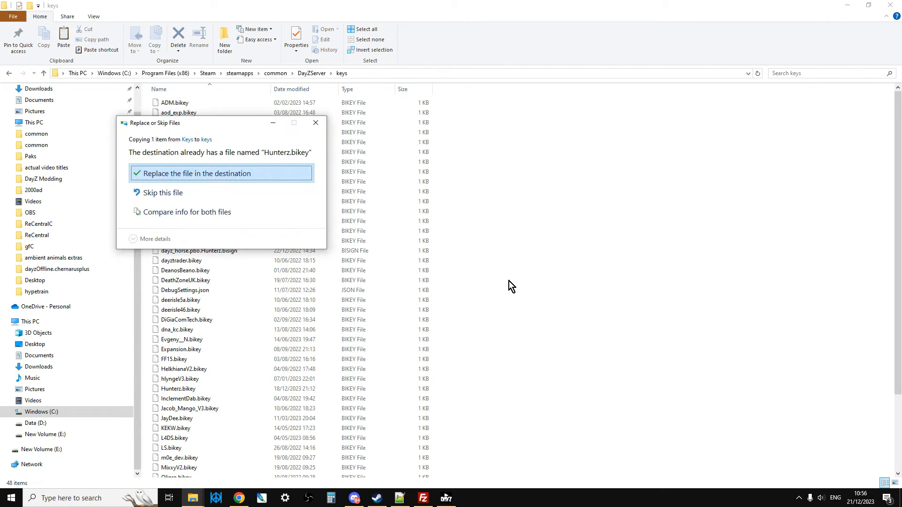
click(227, 178)
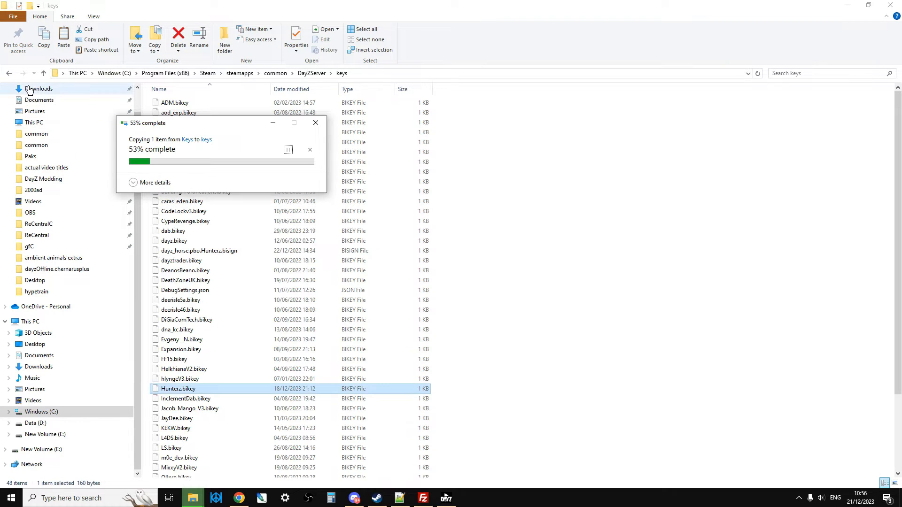
click(45, 73)
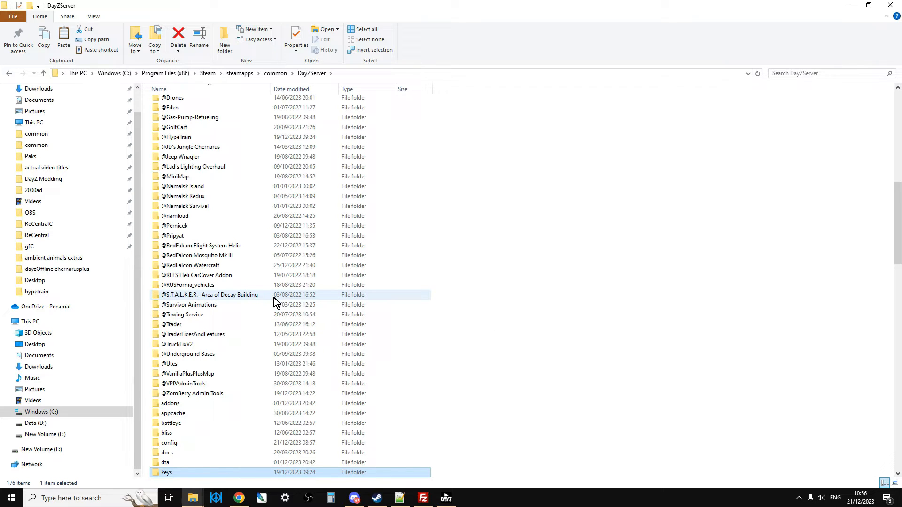
Open the st-zb-ch-v++amb-animals batch file from the DayZServer folder in Notepad++
scroll(249, 293, down, 3)
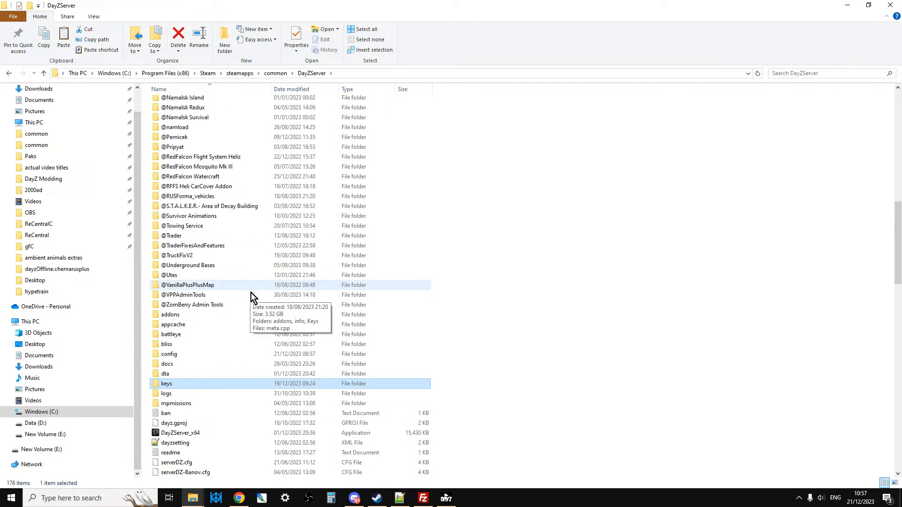
scroll(251, 291, down, 4)
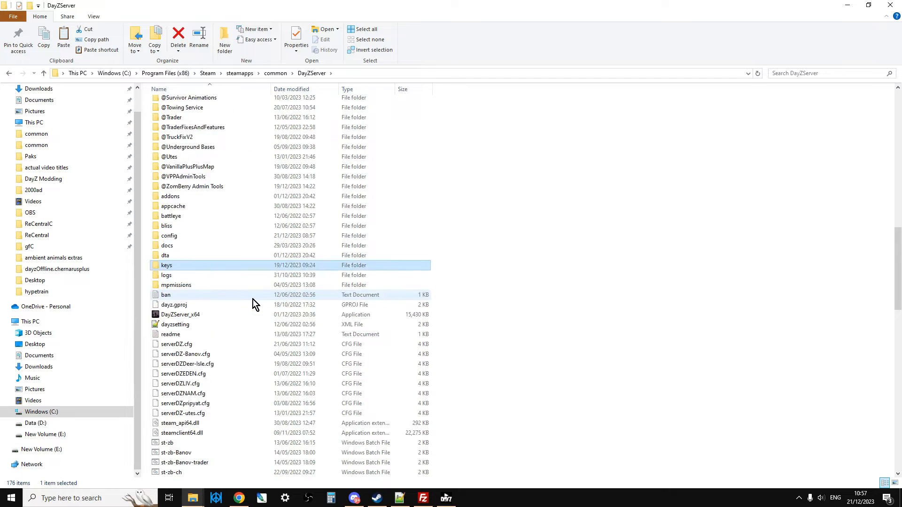
scroll(253, 299, down, 10)
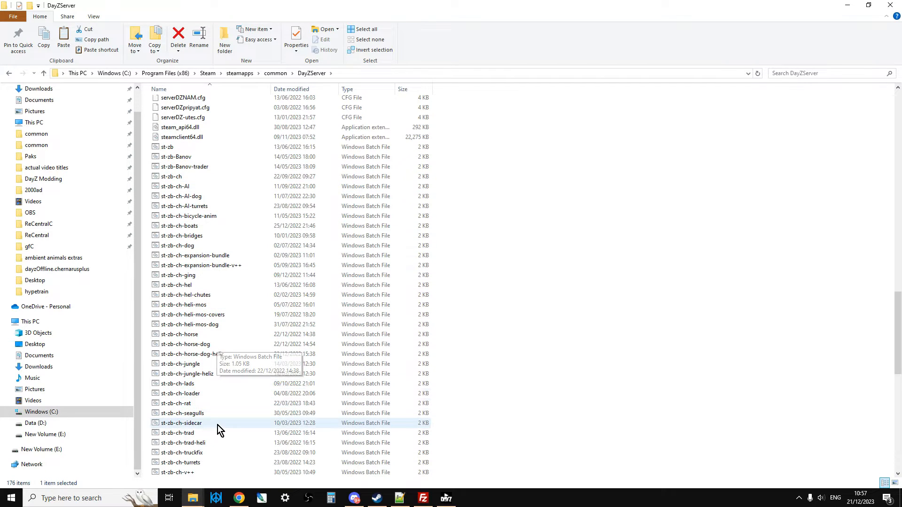
scroll(218, 425, down, 1)
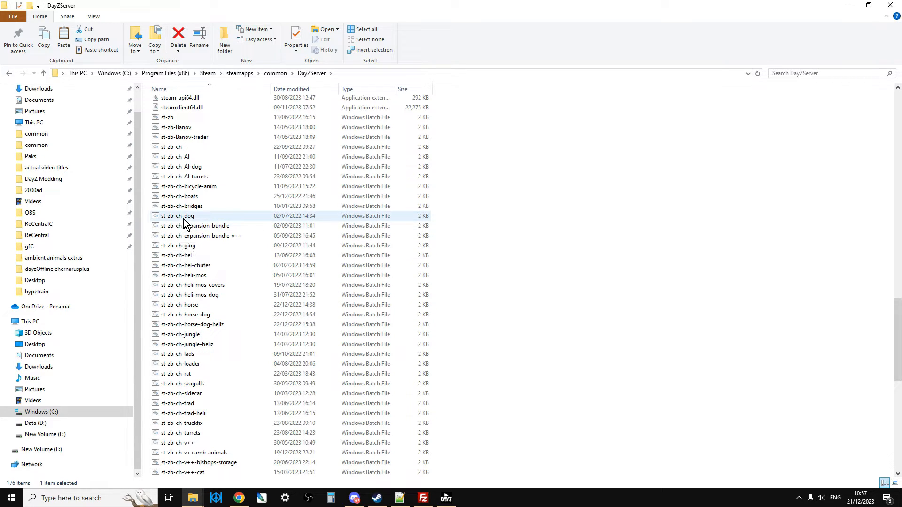
scroll(192, 297, down, 4)
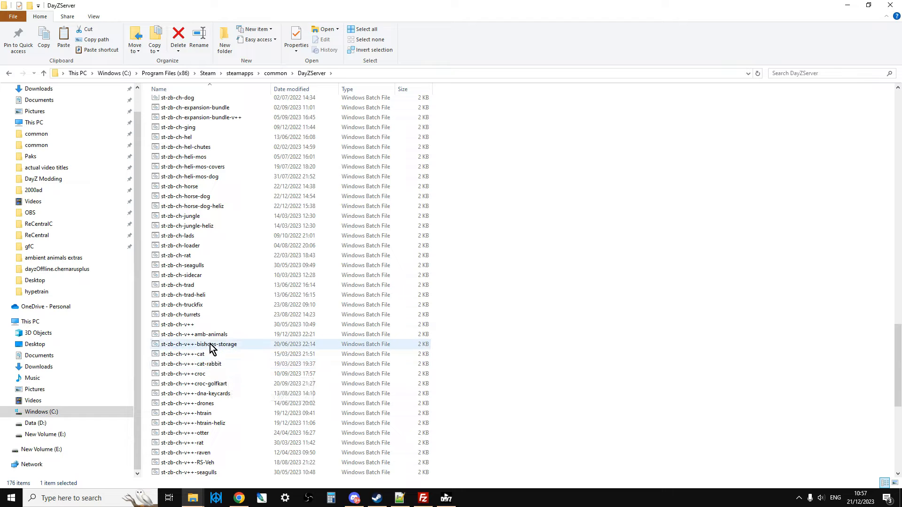
click(201, 336)
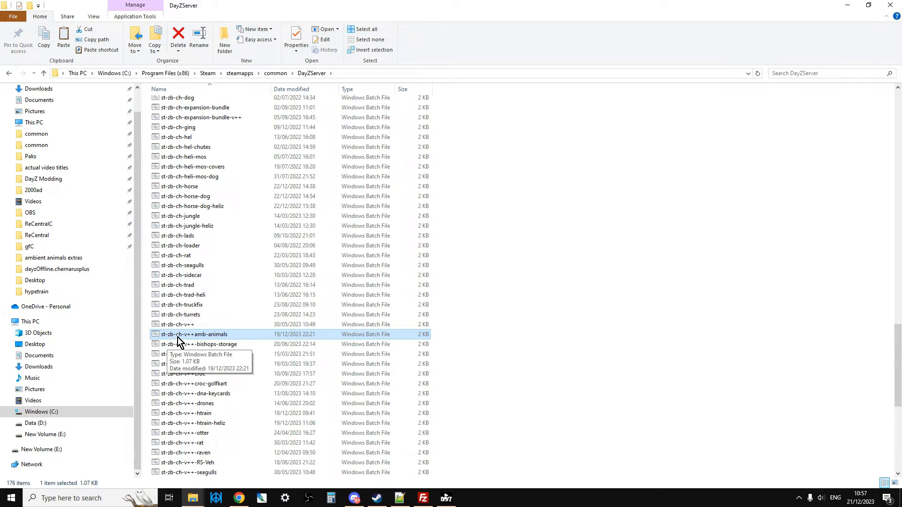
right_click(210, 336)
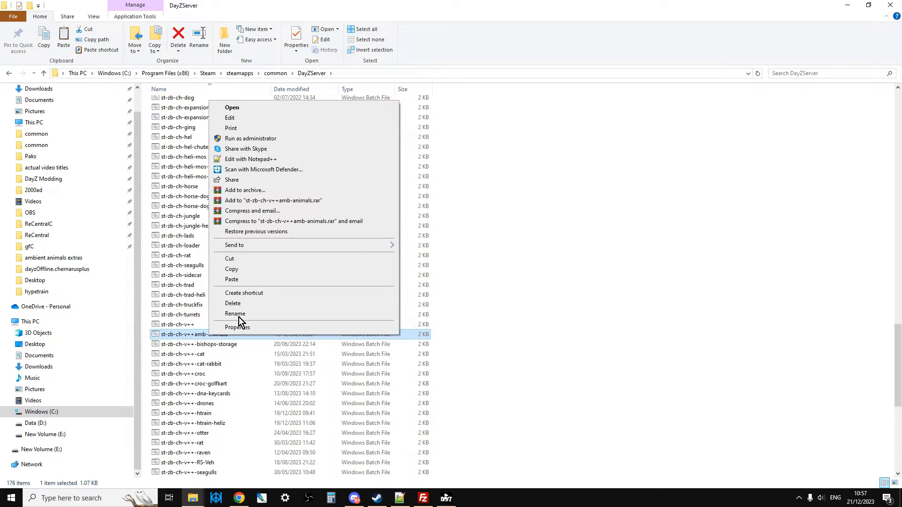
click(253, 158)
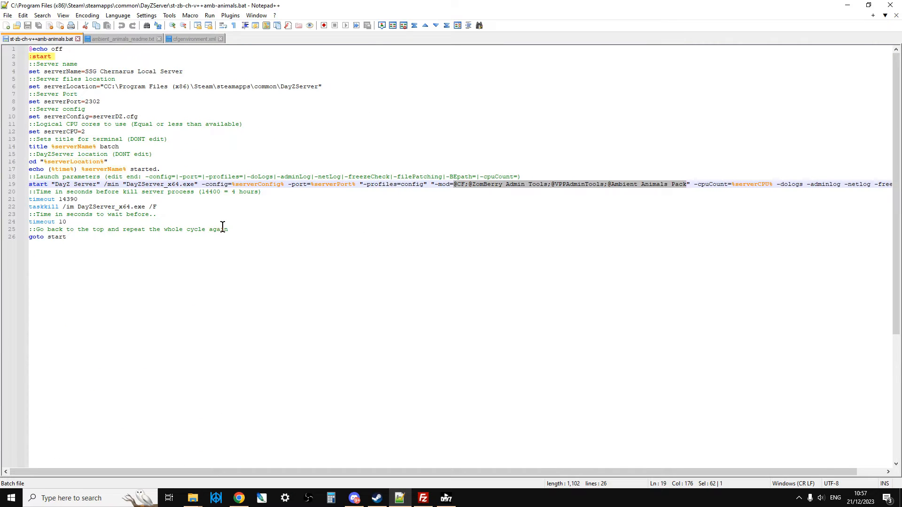
click(369, 213)
click(78, 177)
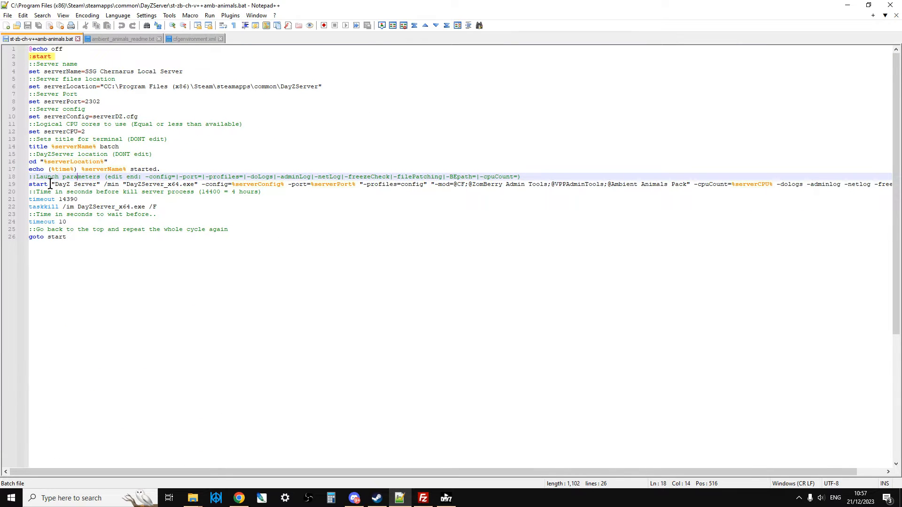
drag(51, 184, 28, 183)
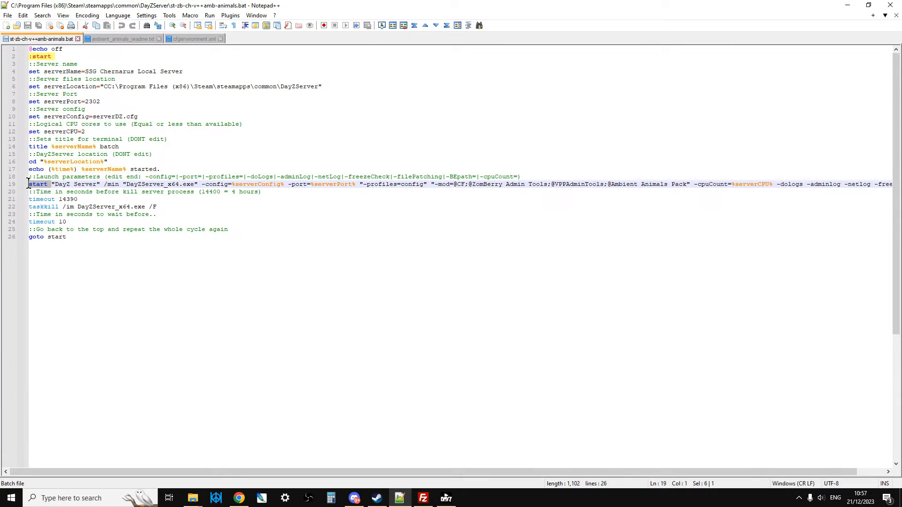
click(319, 235)
drag(428, 184, 691, 183)
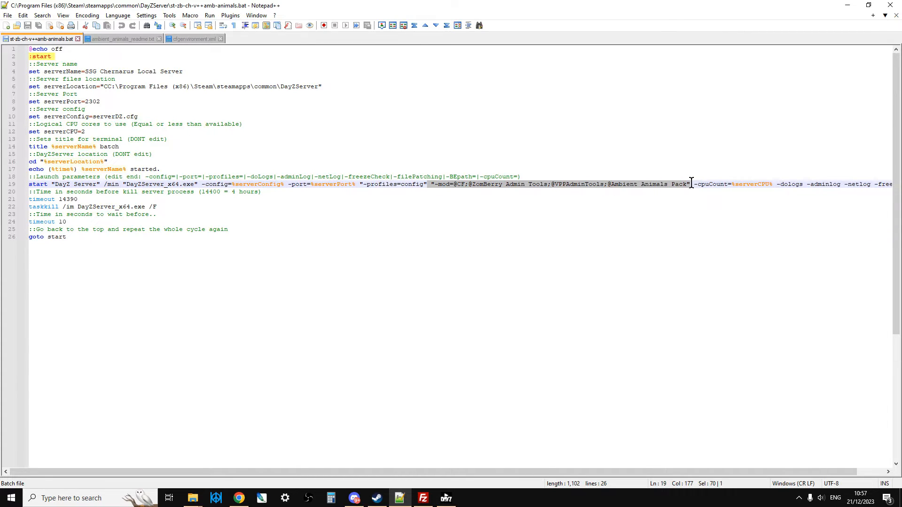
click(630, 227)
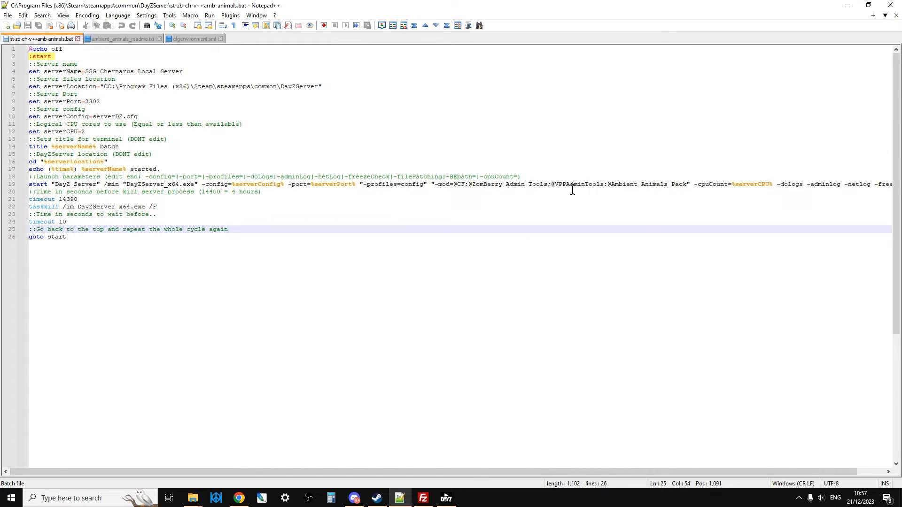
drag(608, 184, 692, 182)
click(608, 184)
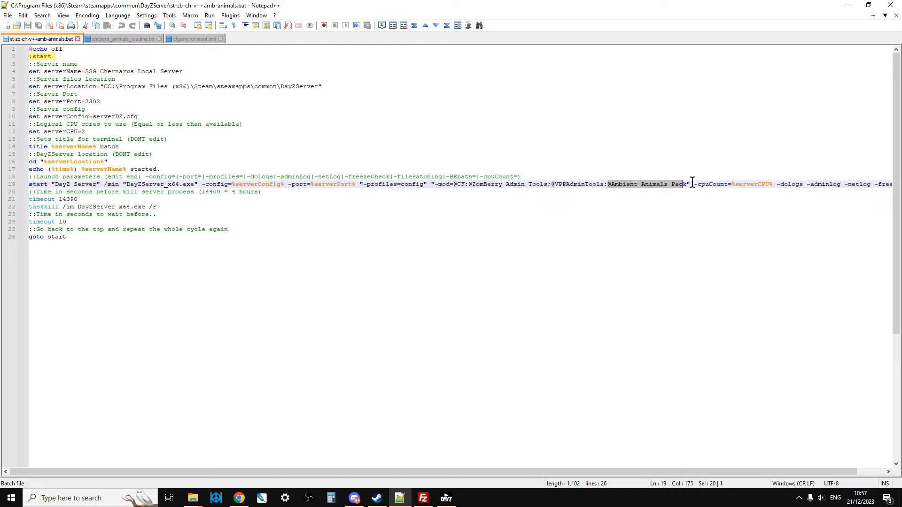
click(692, 182)
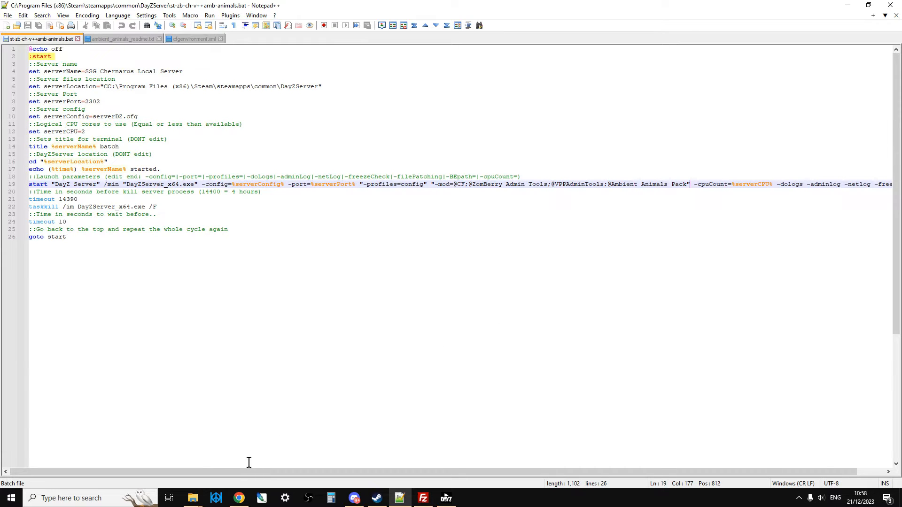
click(239, 498)
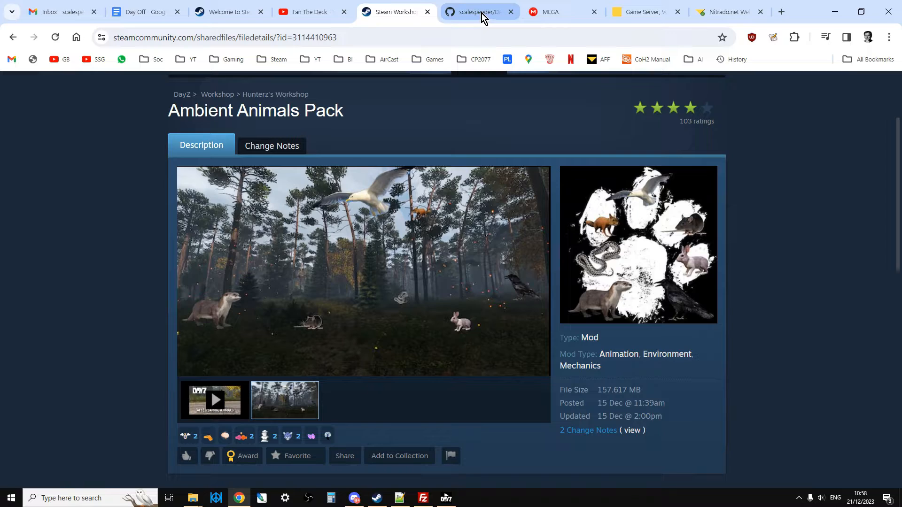
click(196, 501)
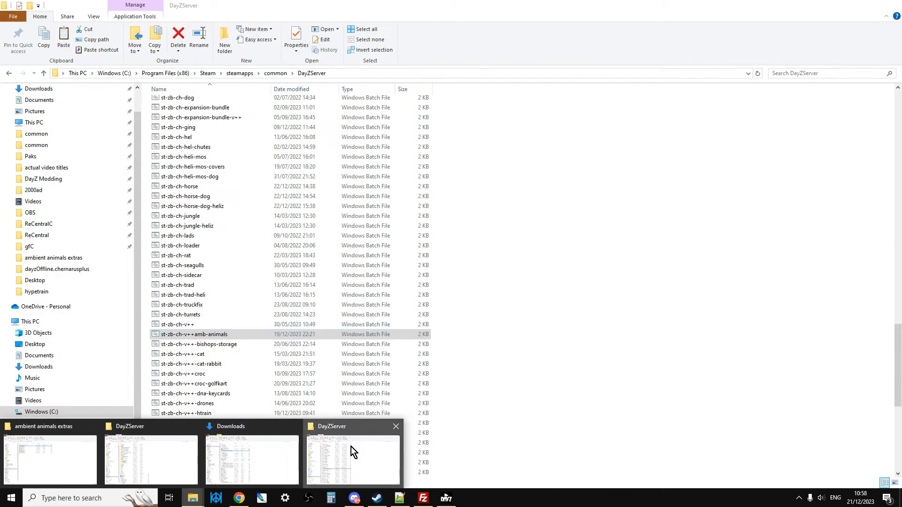
click(351, 446)
scroll(286, 331, up, 20)
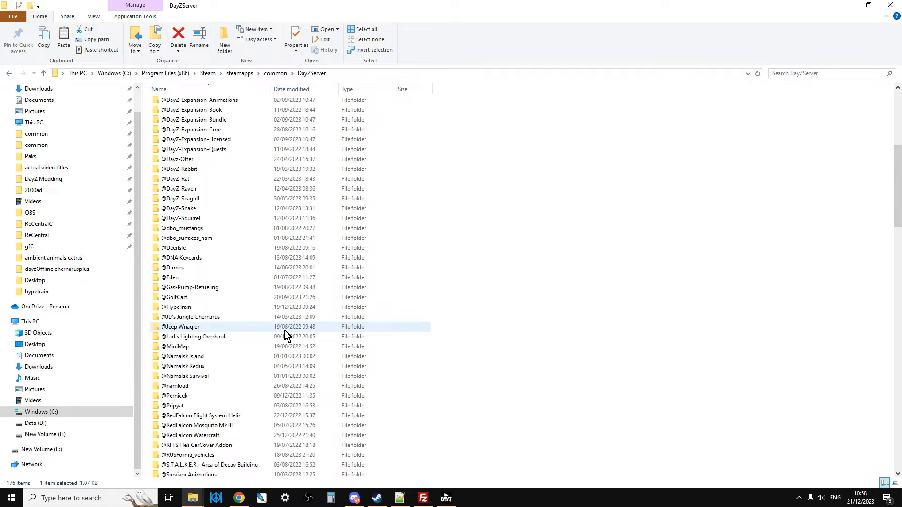
scroll(285, 331, up, 7)
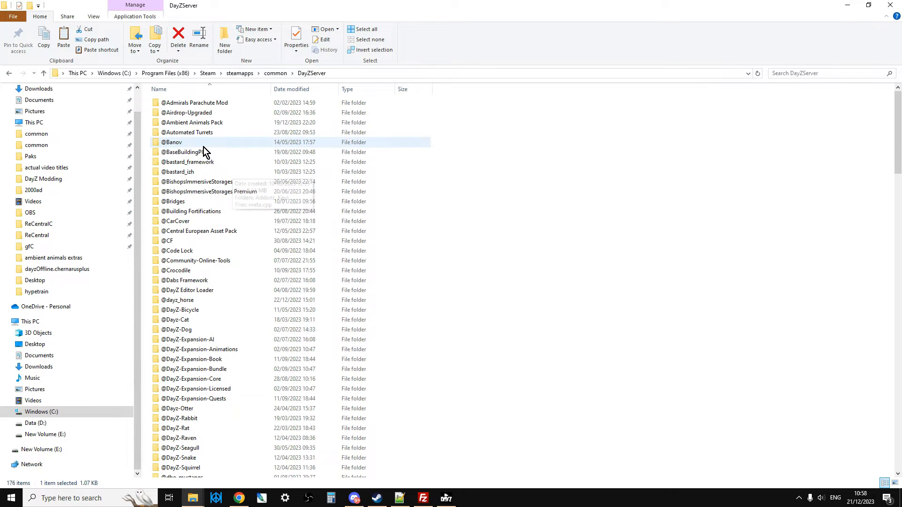
double_click(199, 122)
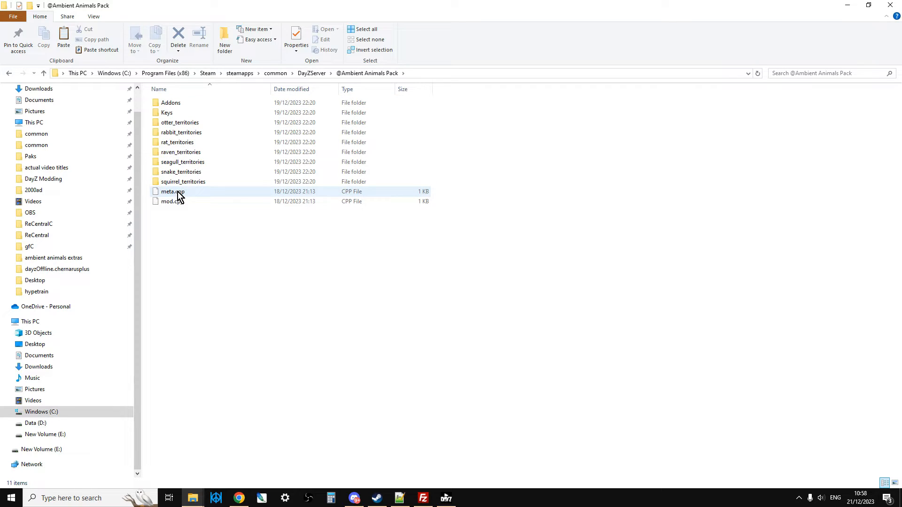
double_click(183, 103)
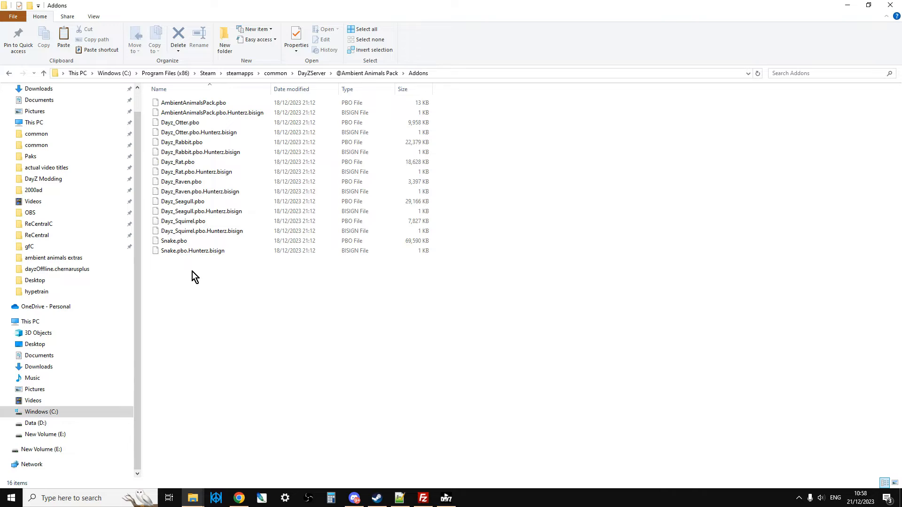
click(44, 74)
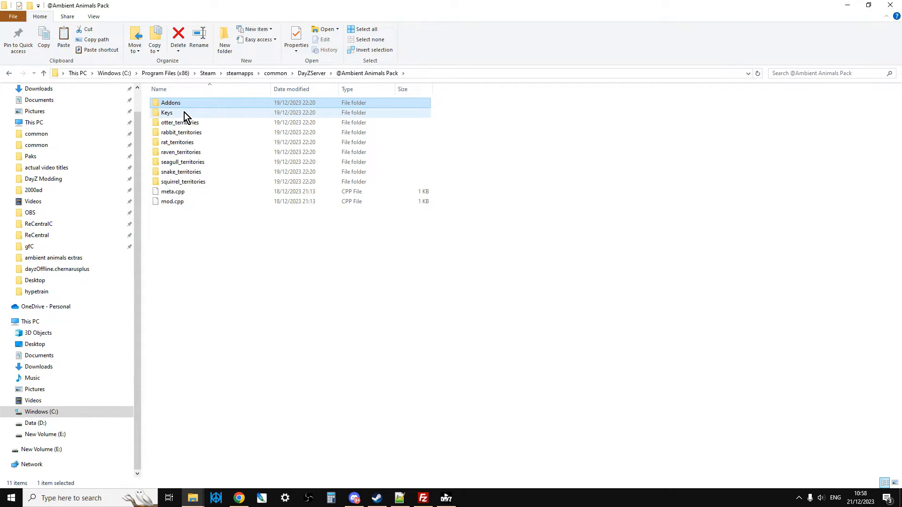
Look through the otter_territories folder and its chernarus subfolder for the map-specific territory file
mouse_move(182, 125)
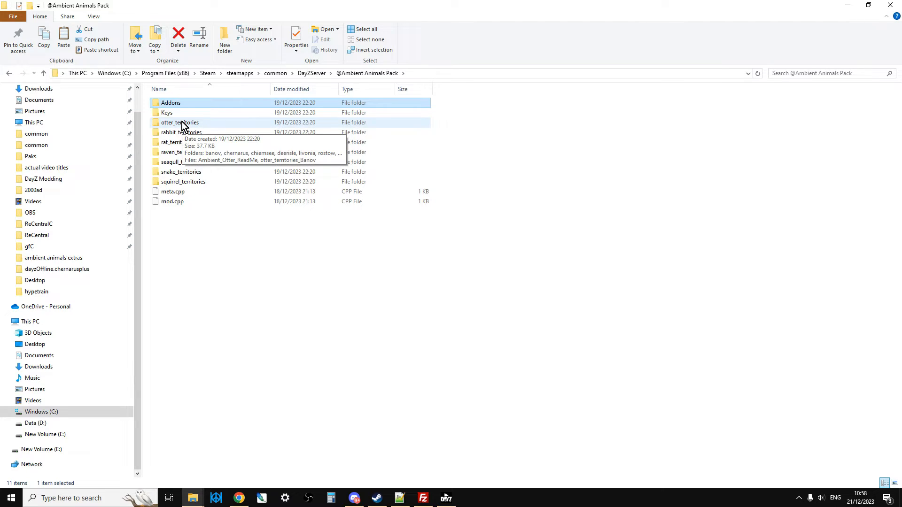
double_click(182, 123)
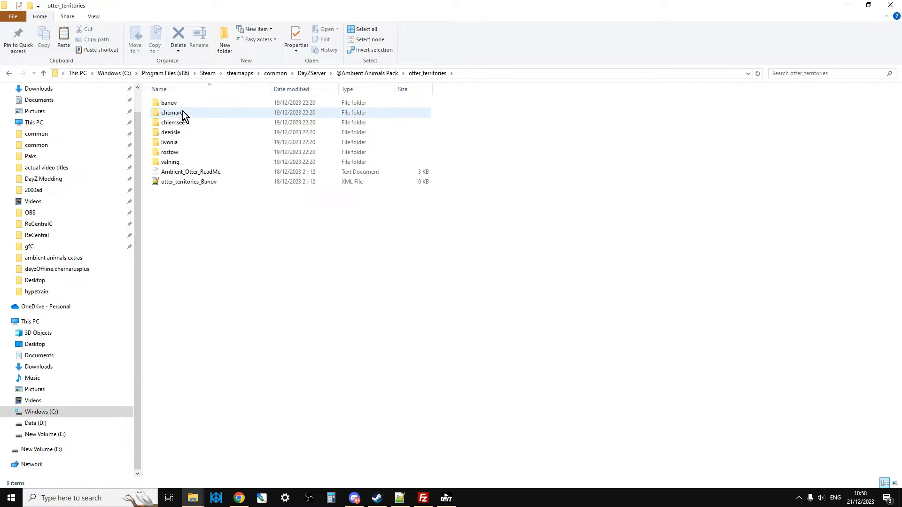
mouse_move(183, 106)
double_click(176, 115)
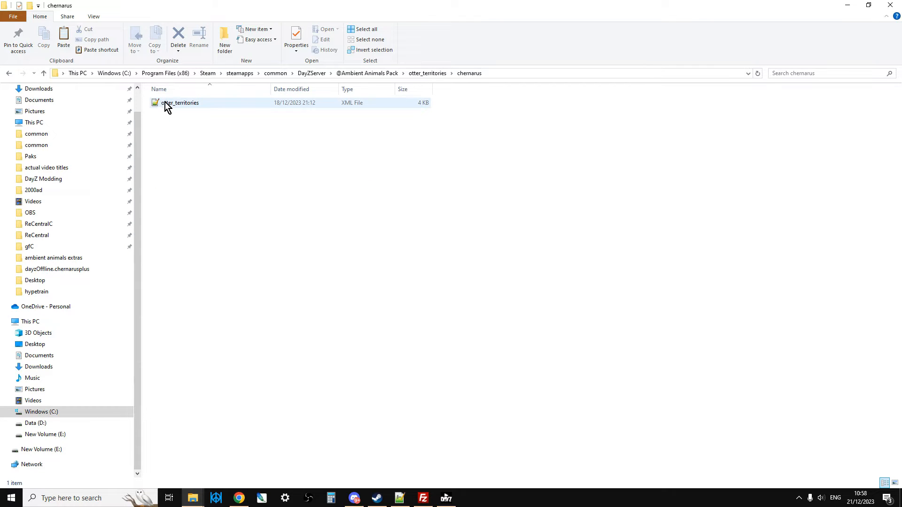
click(44, 75)
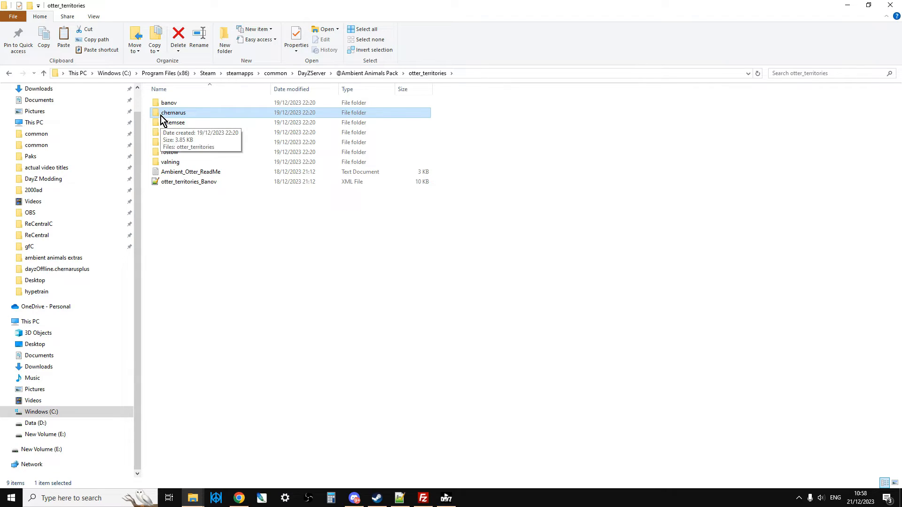
right_click(194, 173)
click(238, 221)
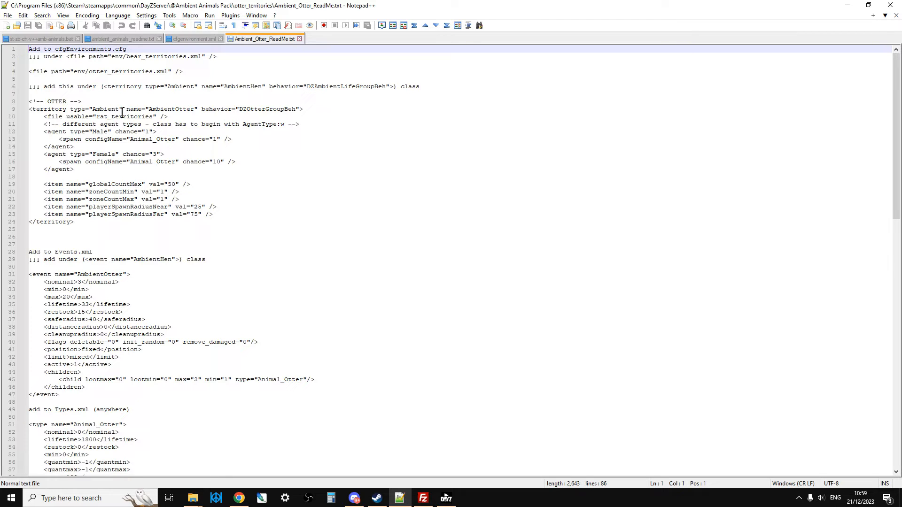
click(193, 499)
click(328, 458)
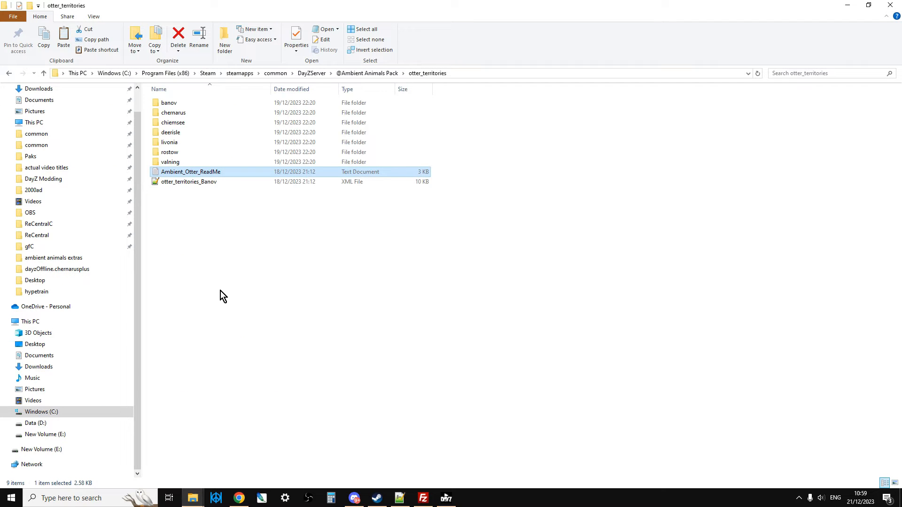
click(43, 73)
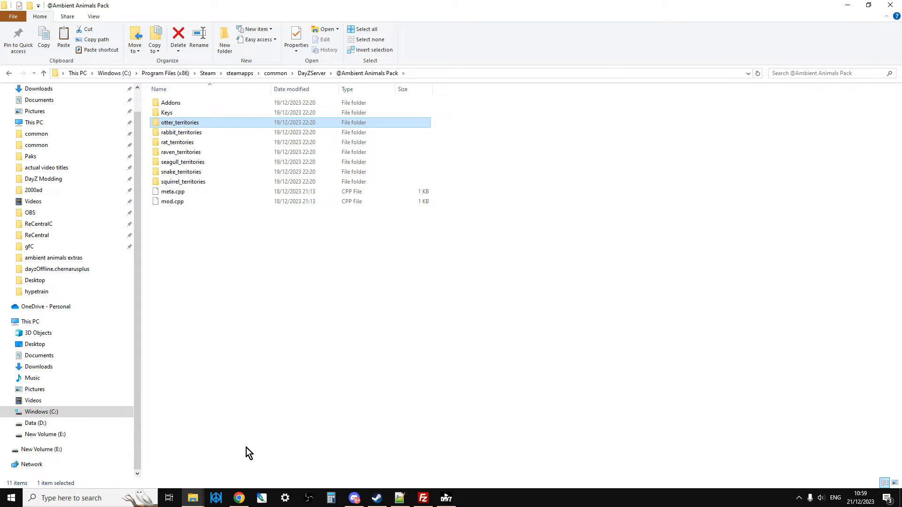
Switch to Chrome and review the file list of the Ambient Animals Pack readme and territories repository on GitHub
click(239, 498)
click(478, 14)
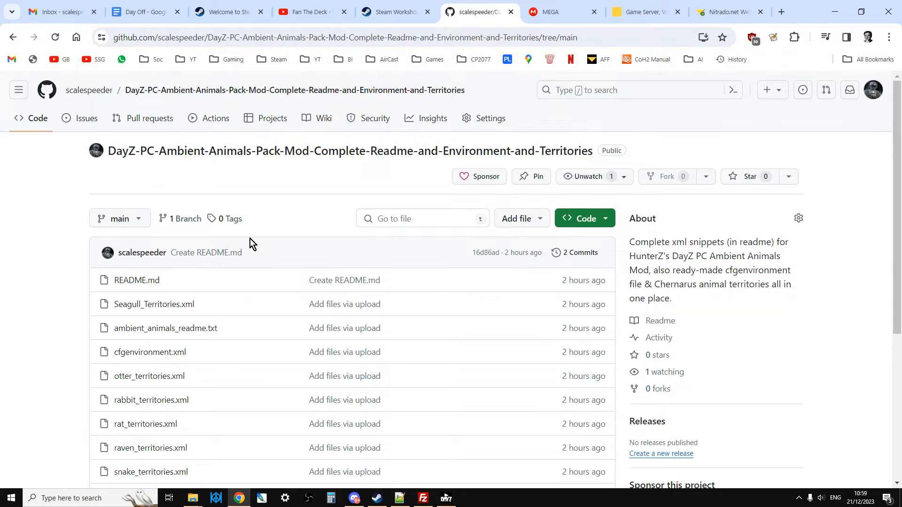
scroll(250, 238, down, 1)
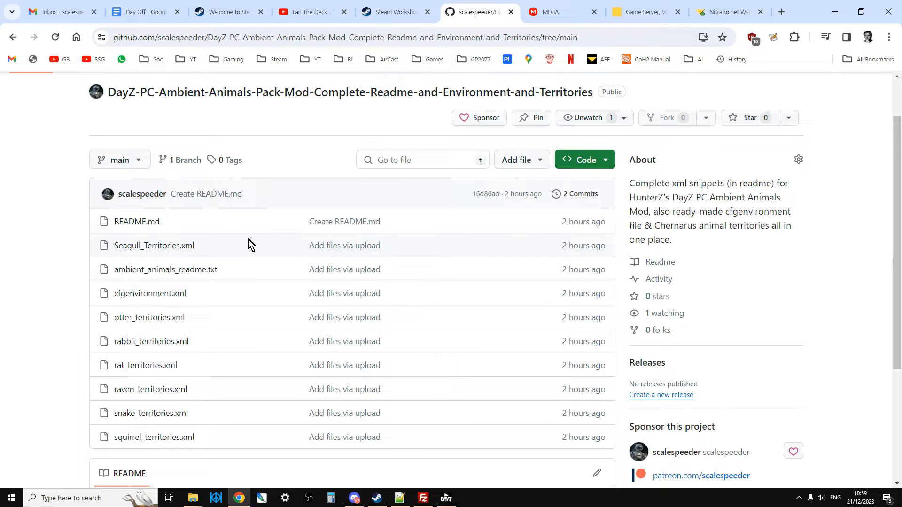
scroll(249, 240, down, 1)
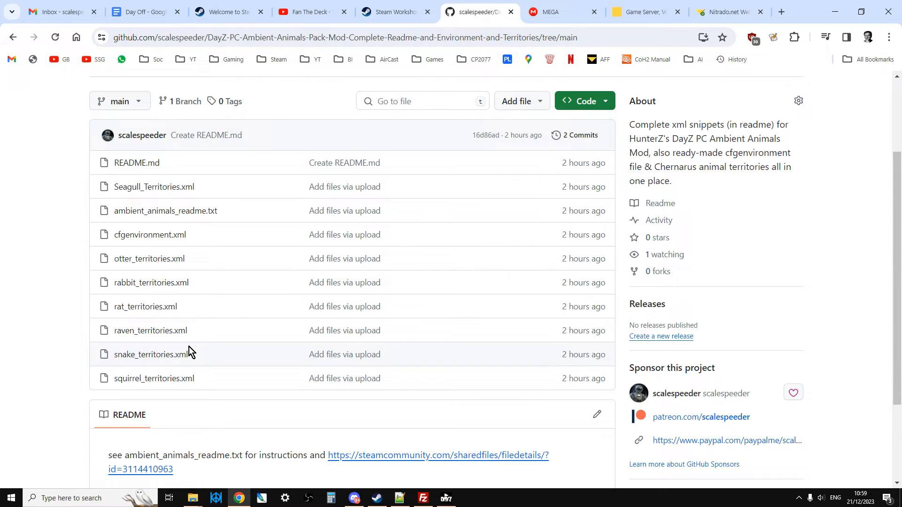
scroll(187, 351, up, 3)
scroll(190, 349, down, 3)
Check the repository's code download options and the MEGA share link for the ambient animals extras folder, then return to the GitHub repository
click(606, 105)
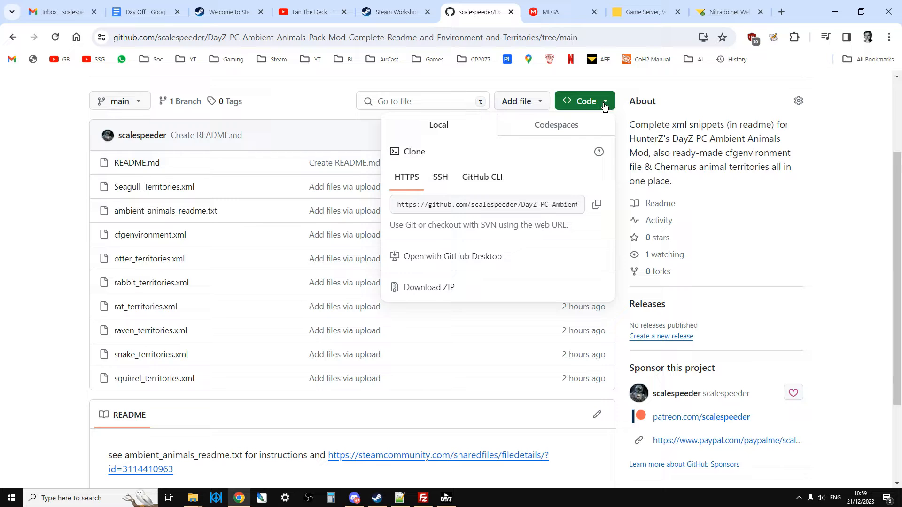
click(31, 249)
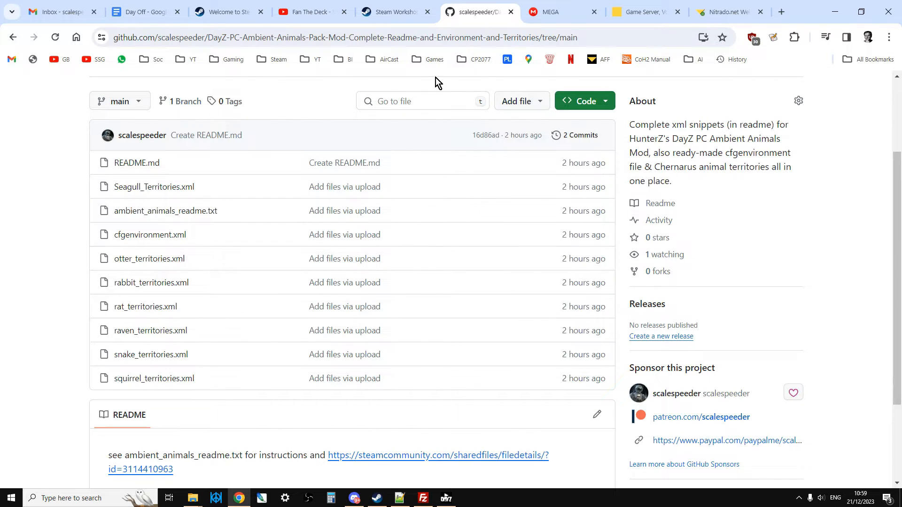
click(554, 13)
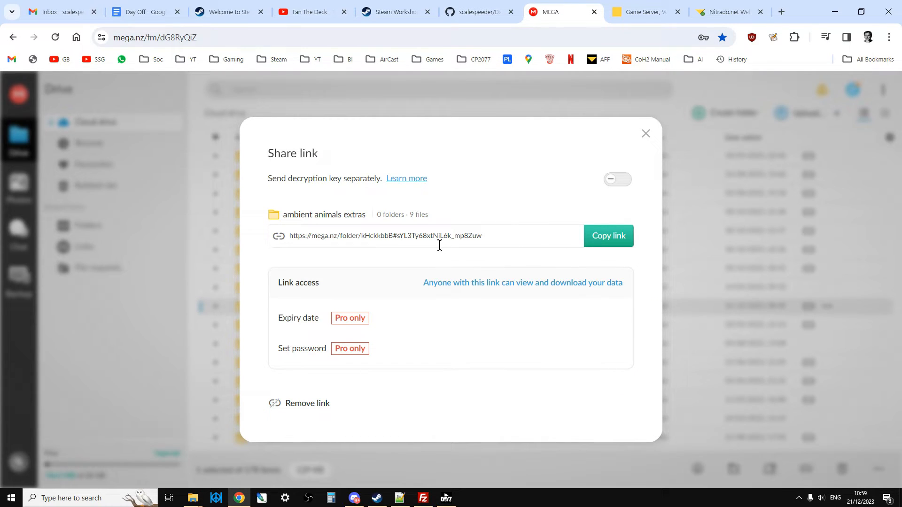
click(478, 12)
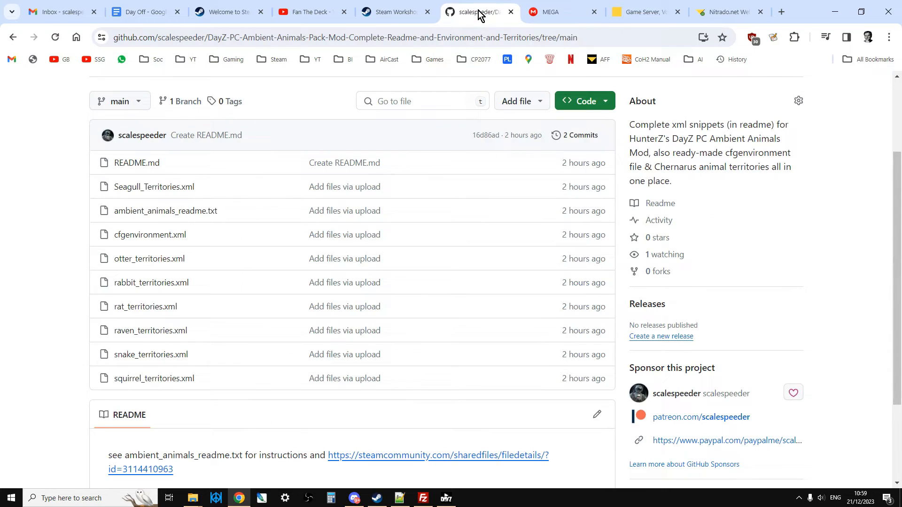
Switch to File Explorer and open ambient_animals_readme from the ambient animals extras folder in Notepad++ to read its instructions
click(193, 501)
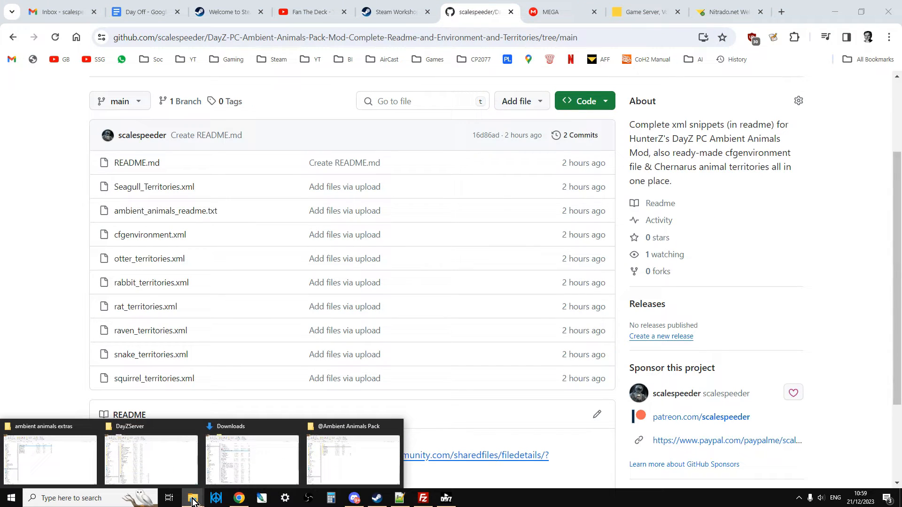
click(353, 441)
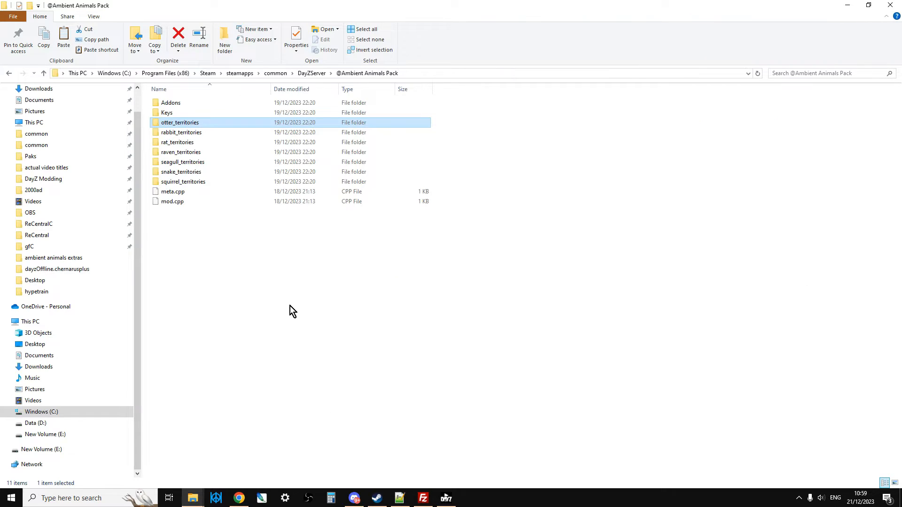
click(246, 282)
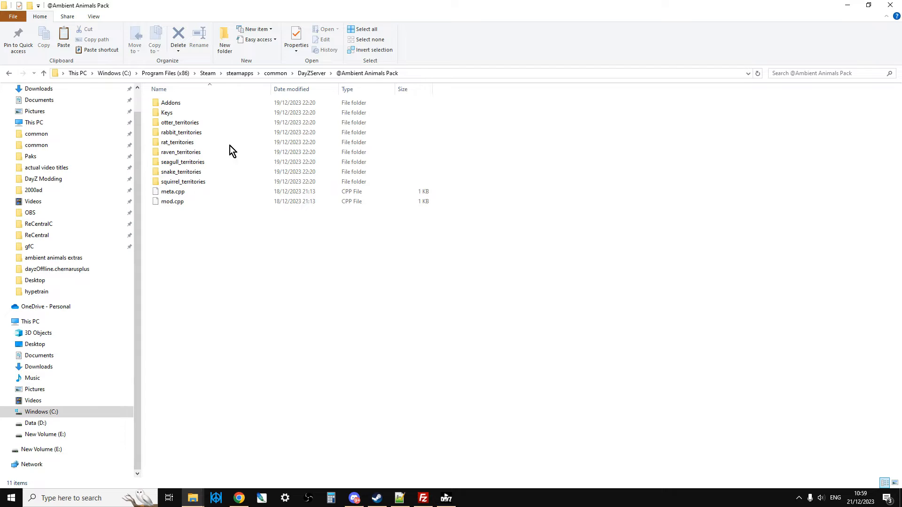
click(192, 500)
click(76, 439)
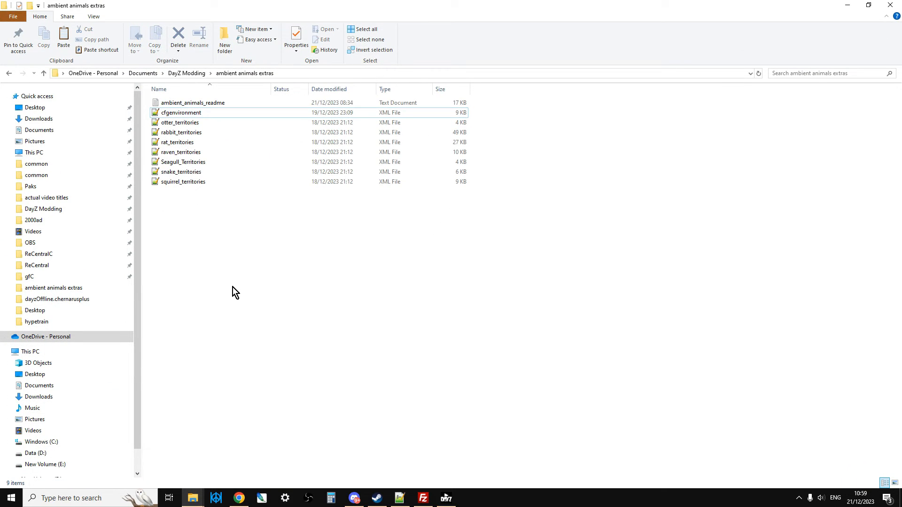
right_click(213, 107)
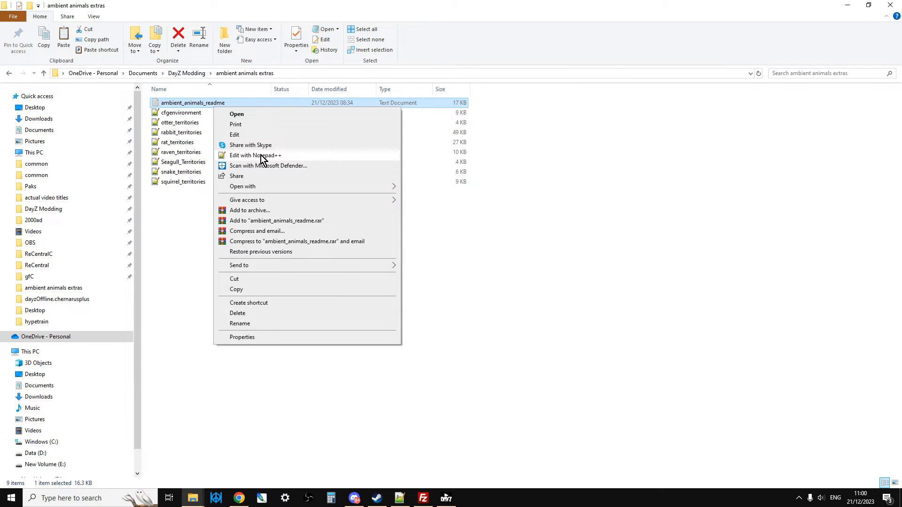
click(260, 154)
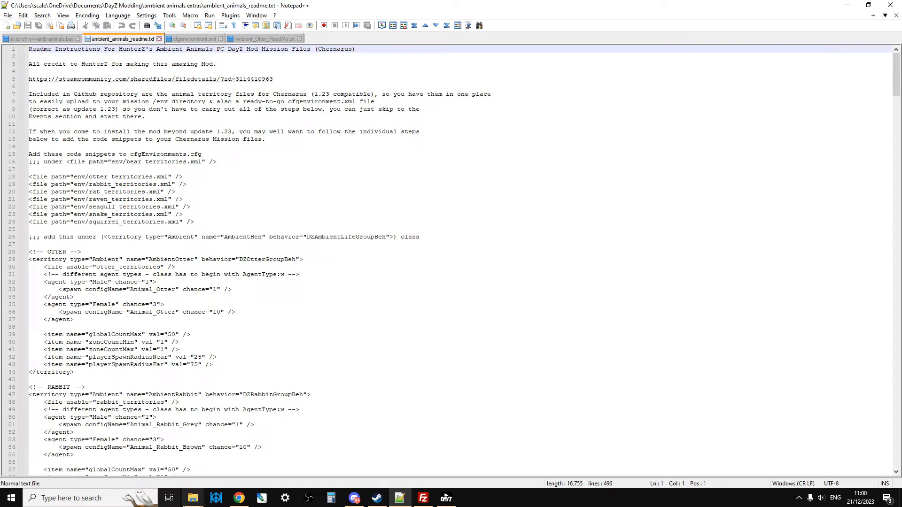
Return to the ambient animals extras folder in File Explorer and copy the cfgenvironment XML file
click(191, 502)
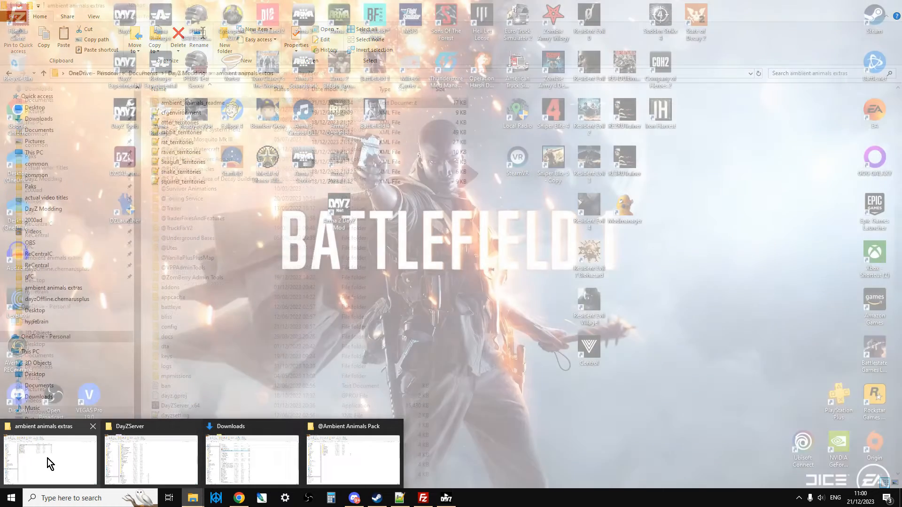
click(47, 458)
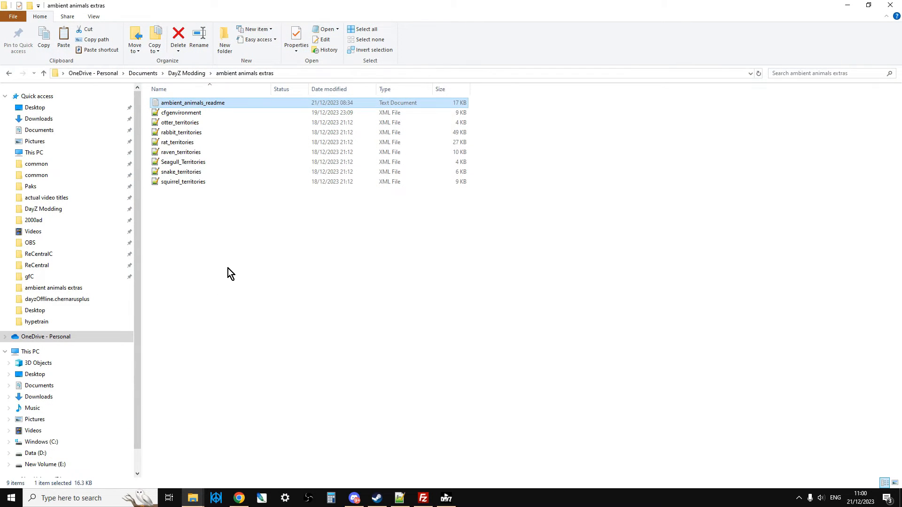
click(184, 114)
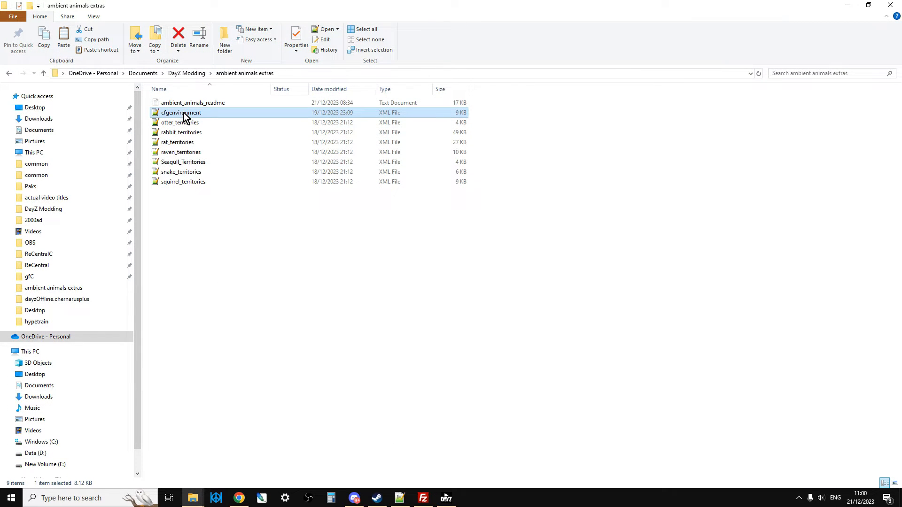
right_click(185, 115)
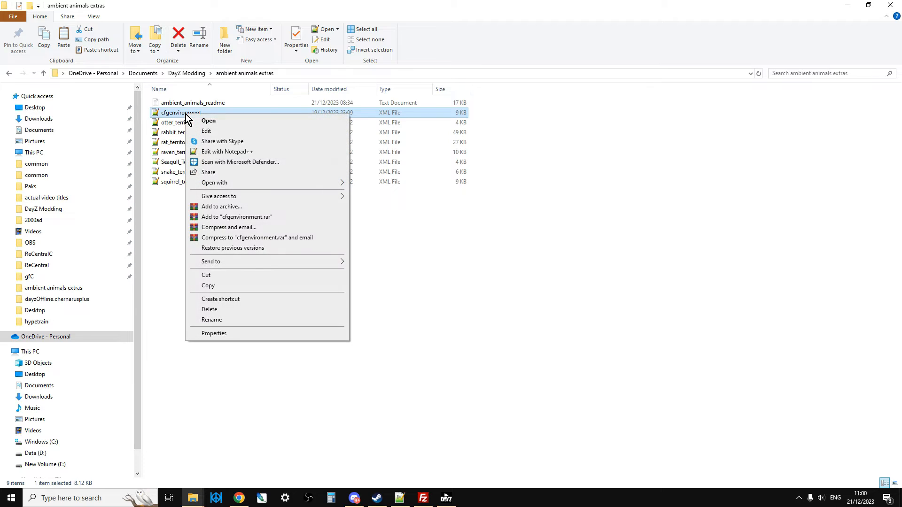
click(224, 288)
Paste cfgenvironment into the DayZServer mpmissions\dayzOffline.chernarusplus folder, replacing the existing file
mouse_move(192, 498)
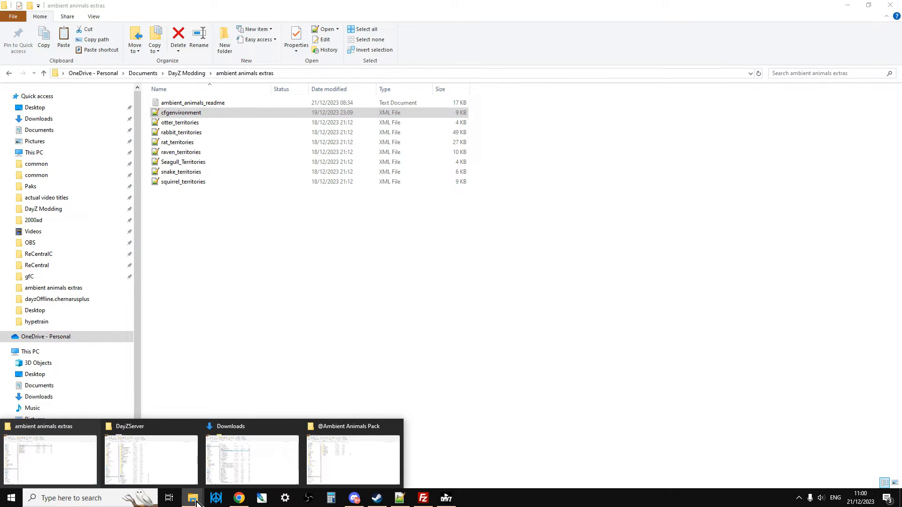
click(178, 467)
scroll(271, 305, down, 2)
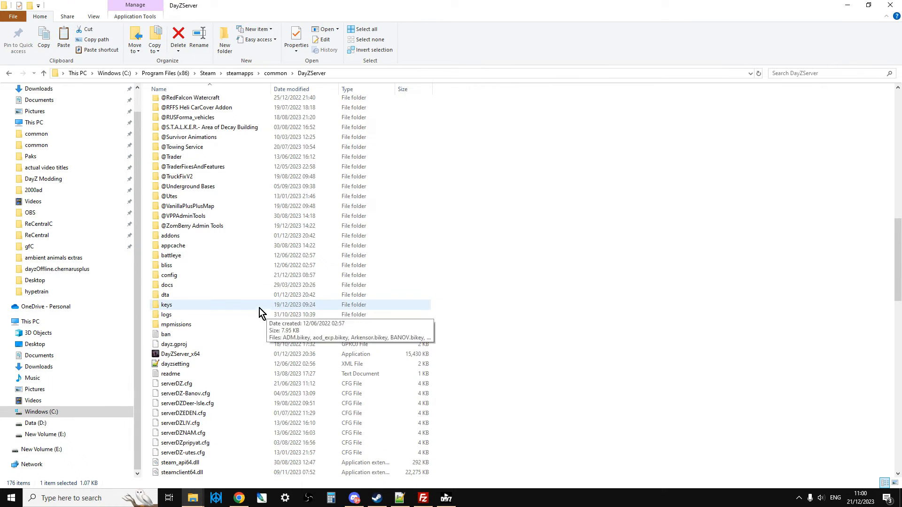
double_click(199, 324)
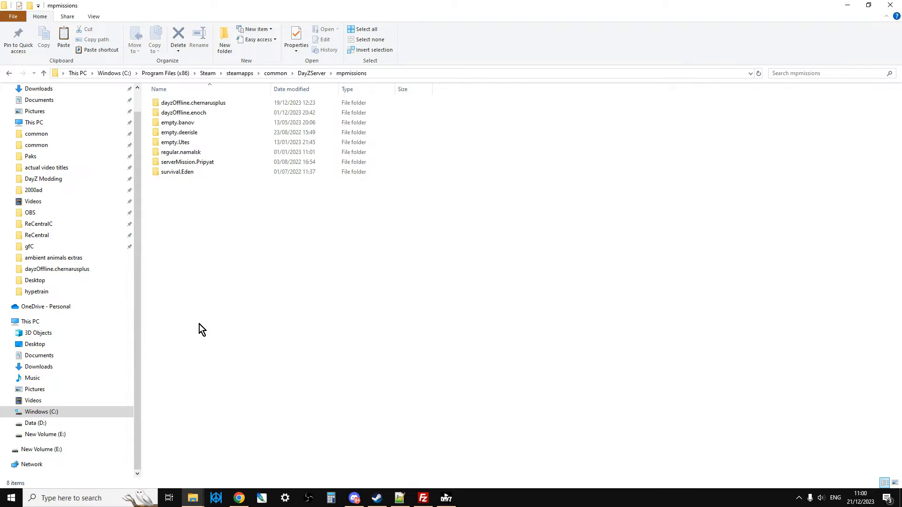
click(225, 102)
double_click(224, 103)
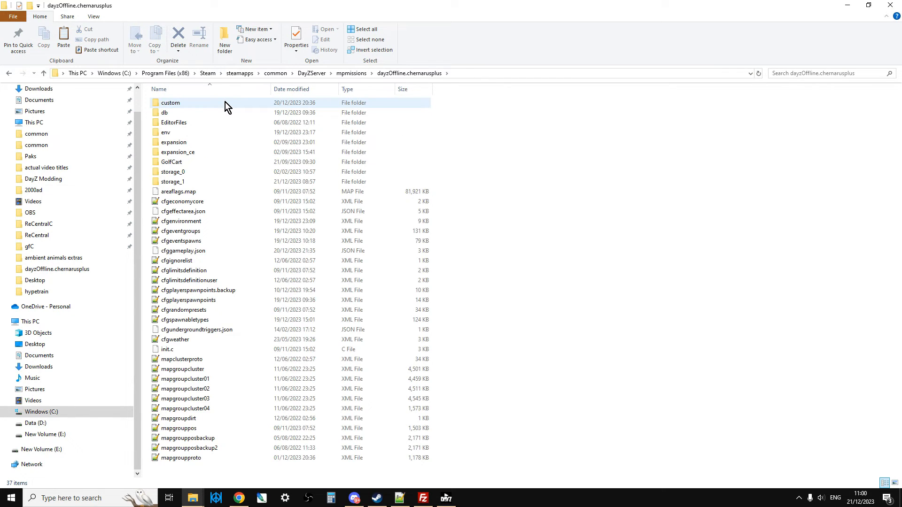
right_click(591, 319)
click(614, 383)
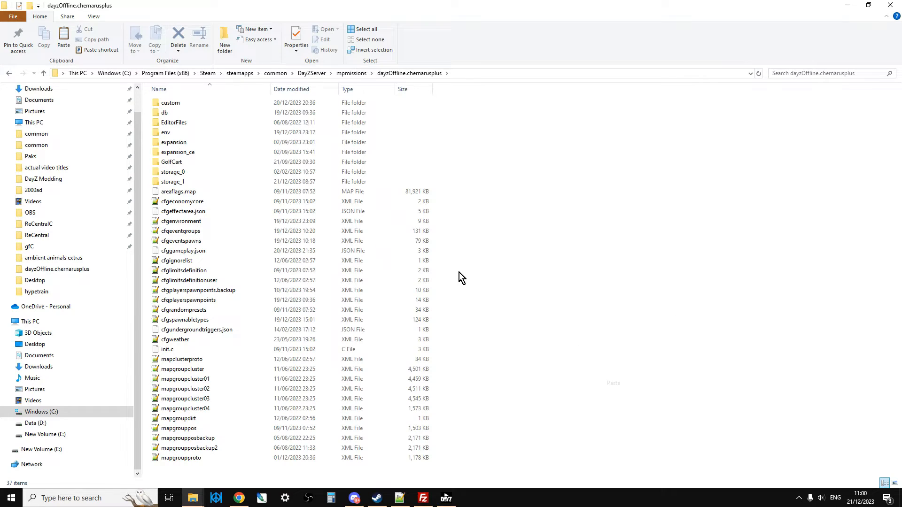
click(444, 182)
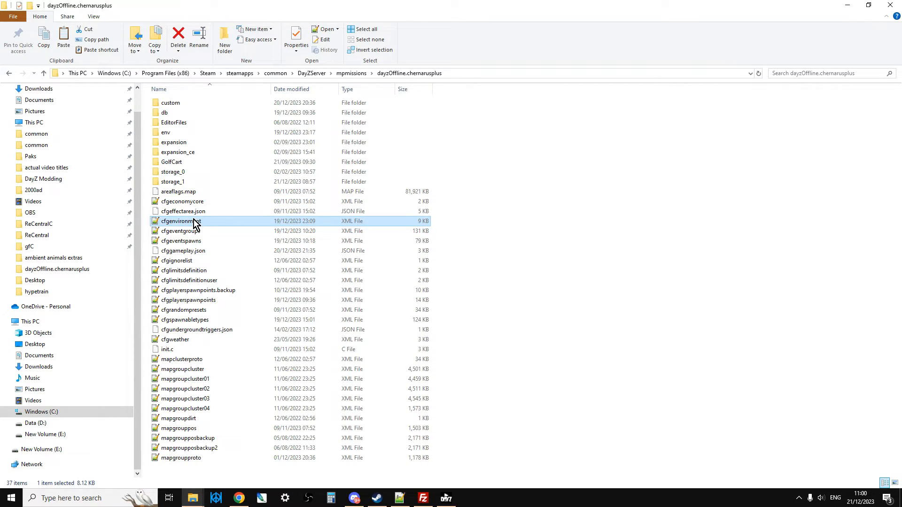
Open the mission's cfgenvironment file in Notepad++ and examine the added animal territory paths and the otter and rabbit territory blocks
right_click(196, 223)
click(235, 259)
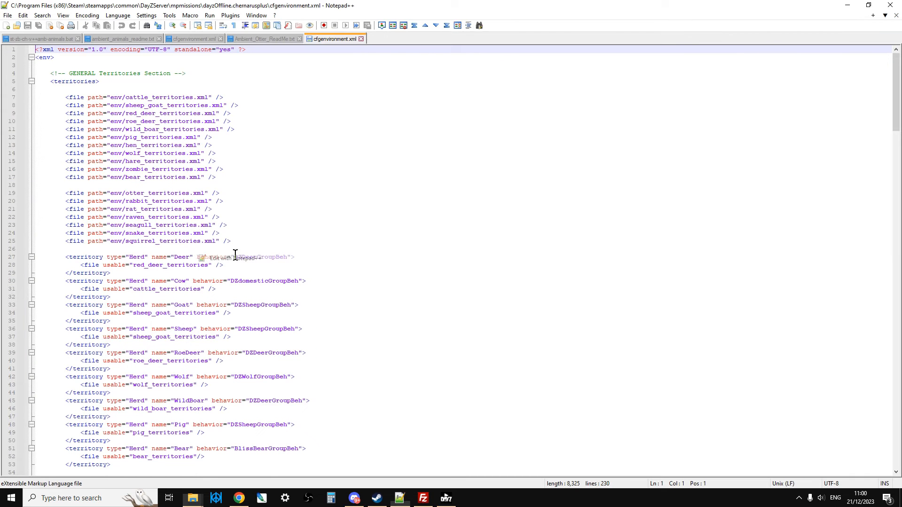
drag(45, 193, 242, 239)
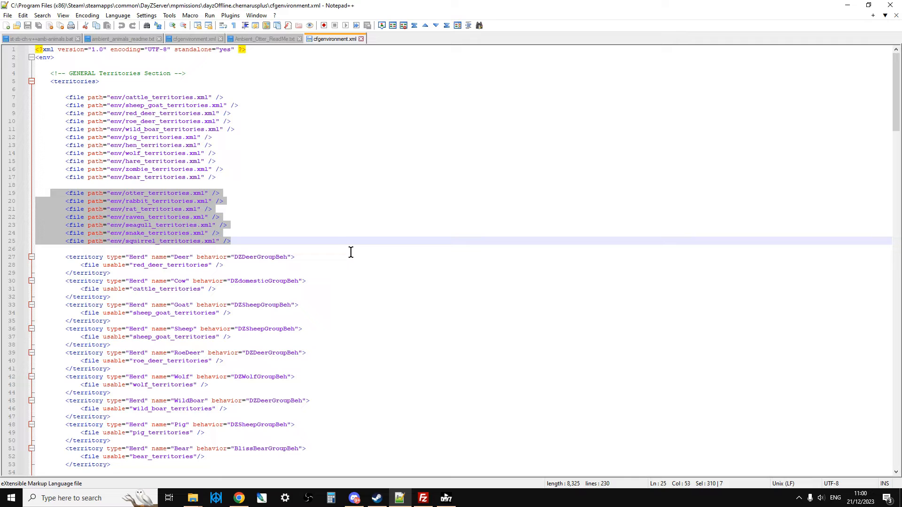
scroll(353, 252, down, 13)
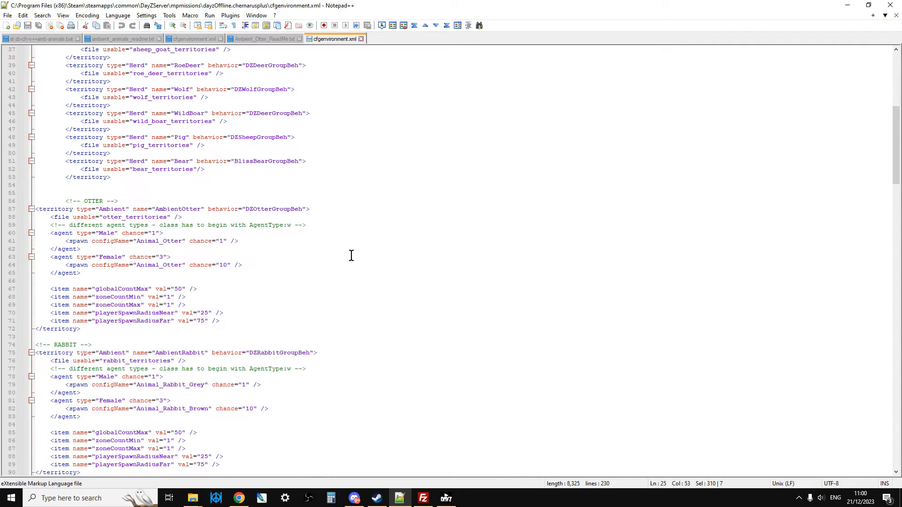
drag(52, 171, 215, 380)
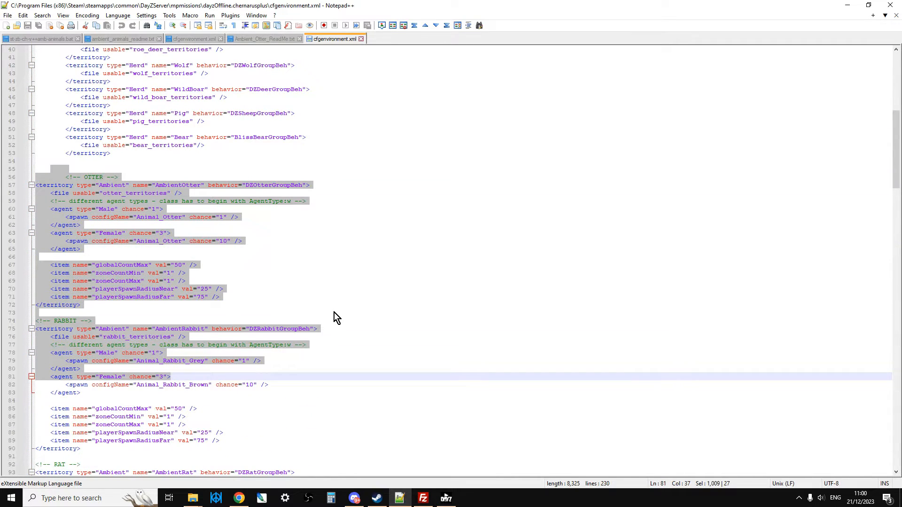
click(334, 308)
scroll(334, 308, up, 7)
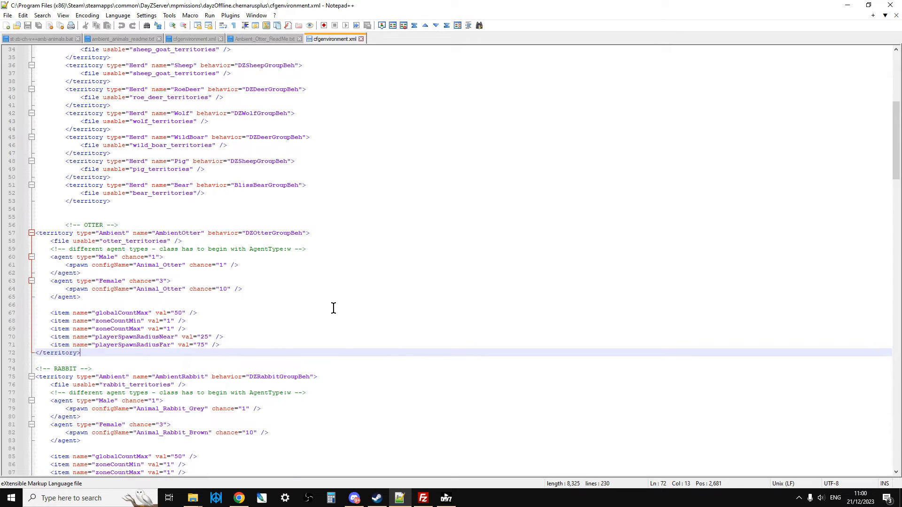
scroll(333, 308, up, 2)
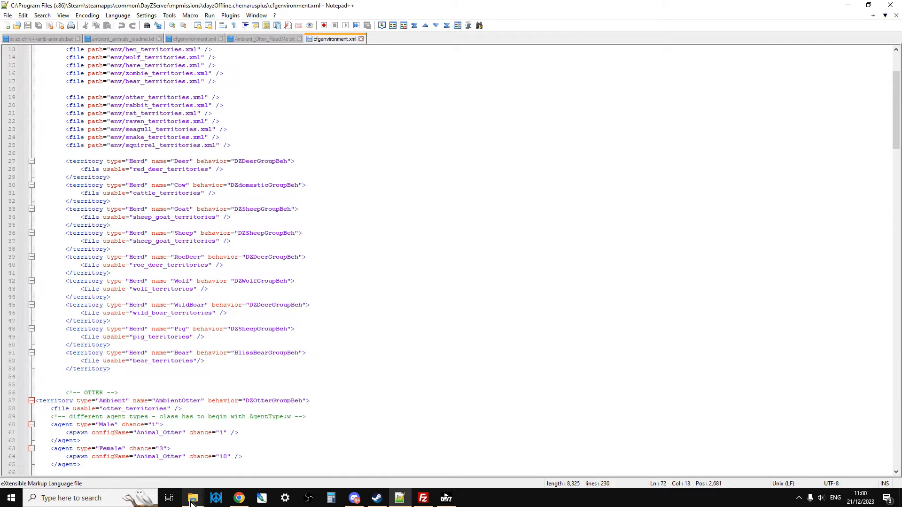
Copy the seven territory XML files, otter_territories through squirrel_territories, from the ambient animals extras folder in File Explorer
mouse_move(191, 501)
click(86, 457)
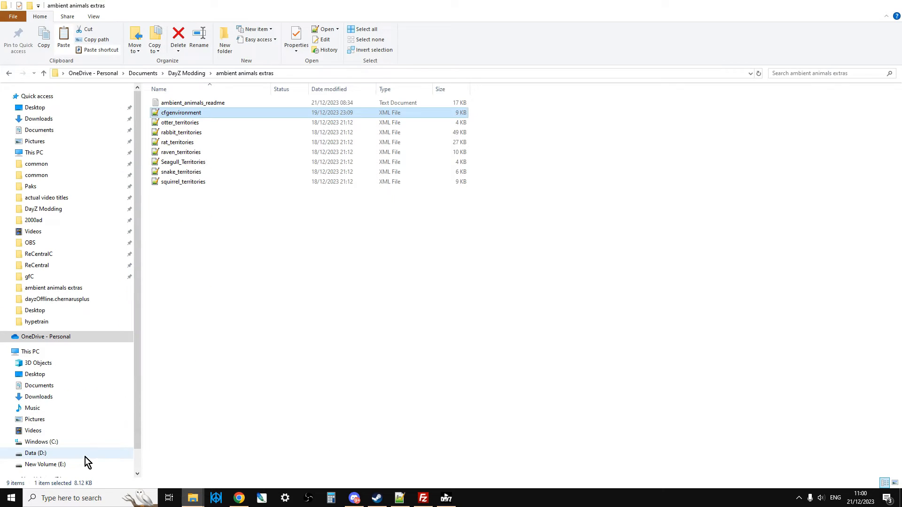
click(195, 123)
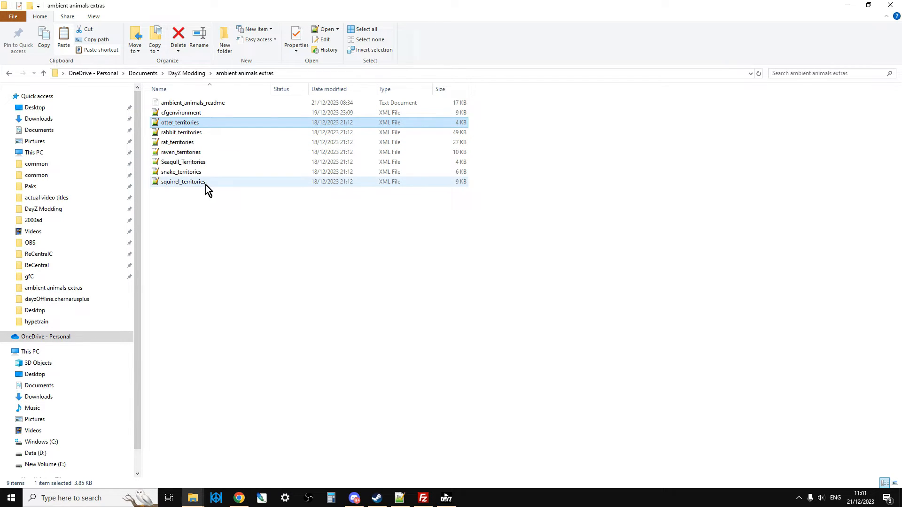
click(204, 182)
click(201, 124)
shift+click(197, 181)
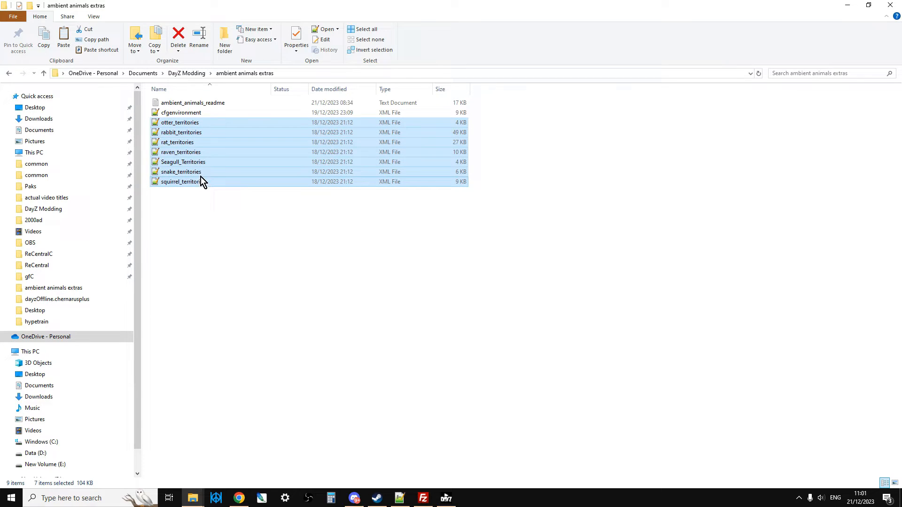
right_click(207, 167)
click(237, 308)
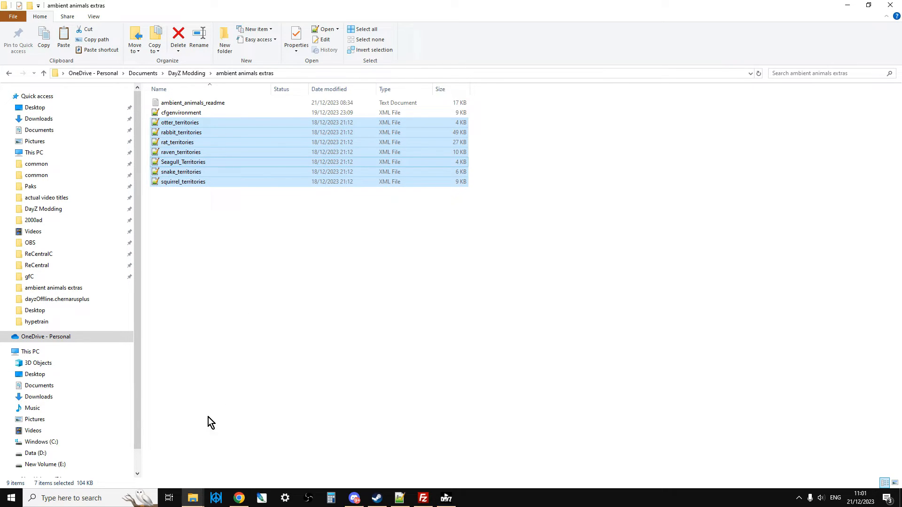
Paste the territory files into the env folder of dayzOffline.chernarusplus, replacing the existing ones
click(187, 504)
click(151, 460)
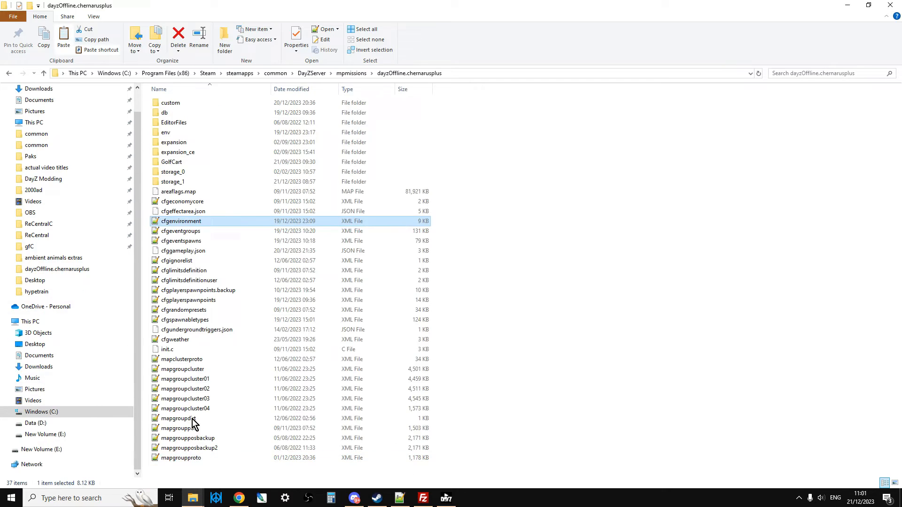
double_click(176, 132)
right_click(538, 221)
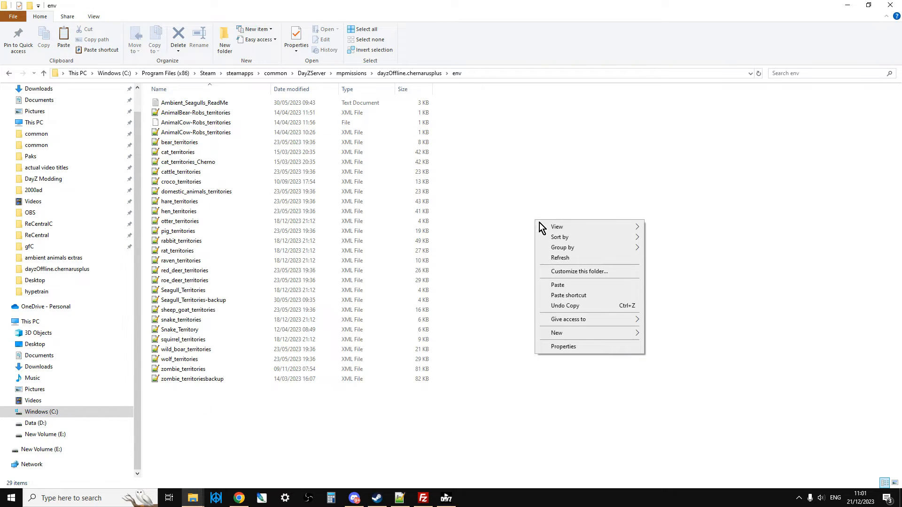
click(559, 285)
click(421, 175)
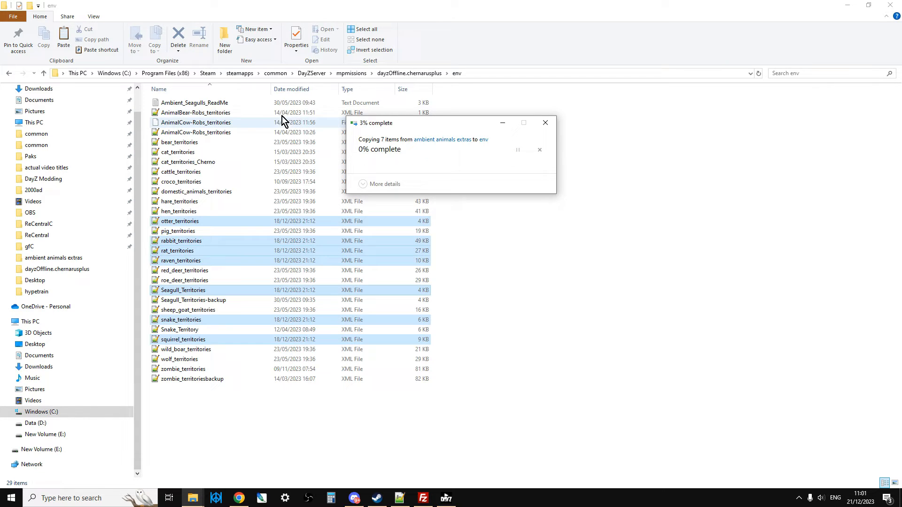
click(232, 408)
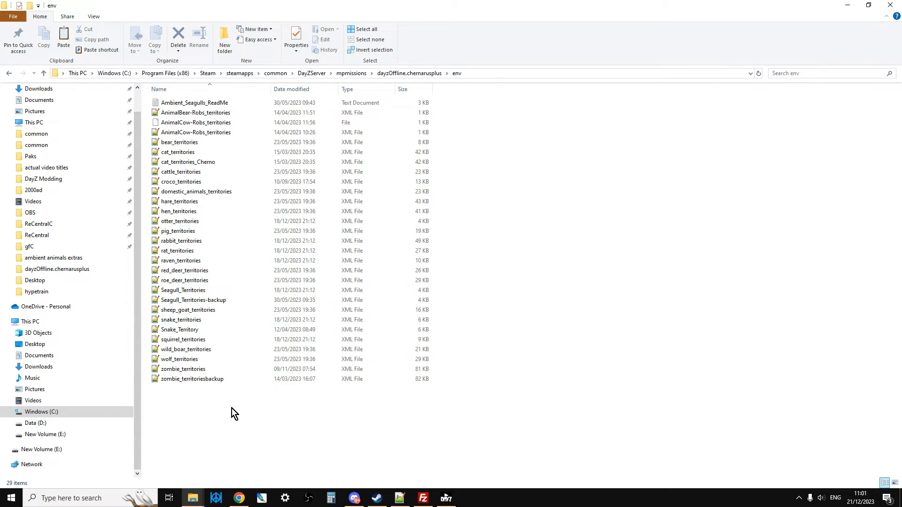
Switch to ambient_animals_readme in Notepad++ and highlight the territory file path lines that go under bear_territories.xml
click(399, 498)
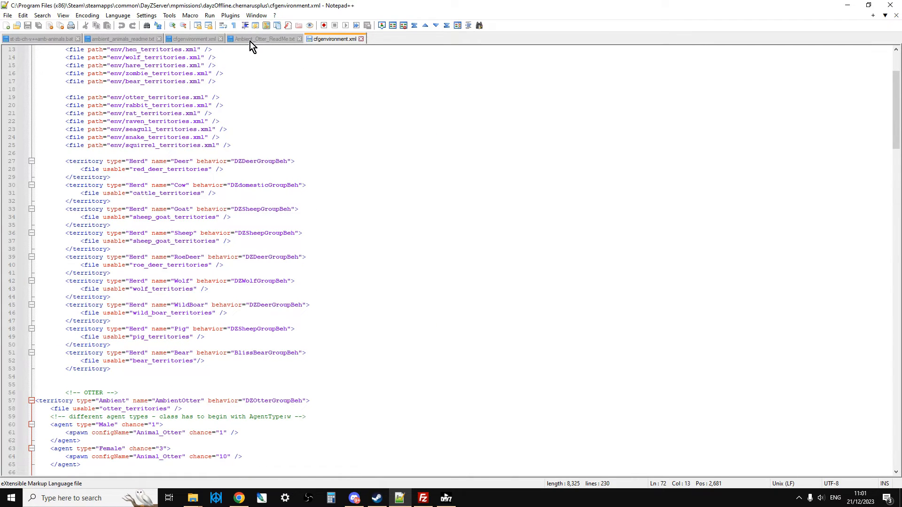
click(130, 41)
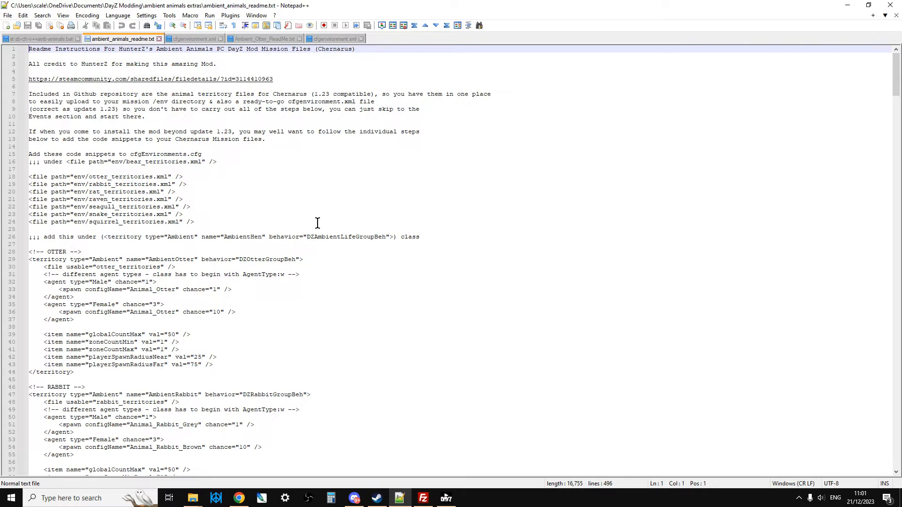
scroll(317, 223, down, 1)
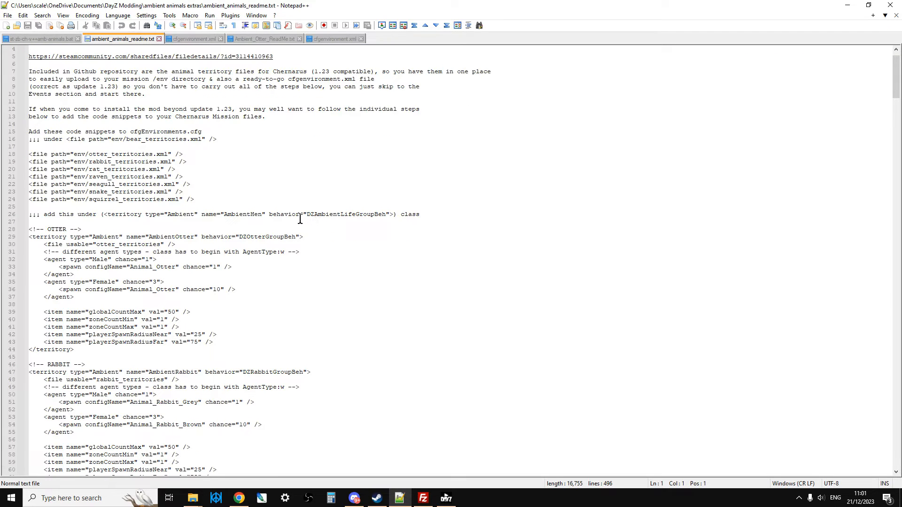
scroll(300, 220, up, 1)
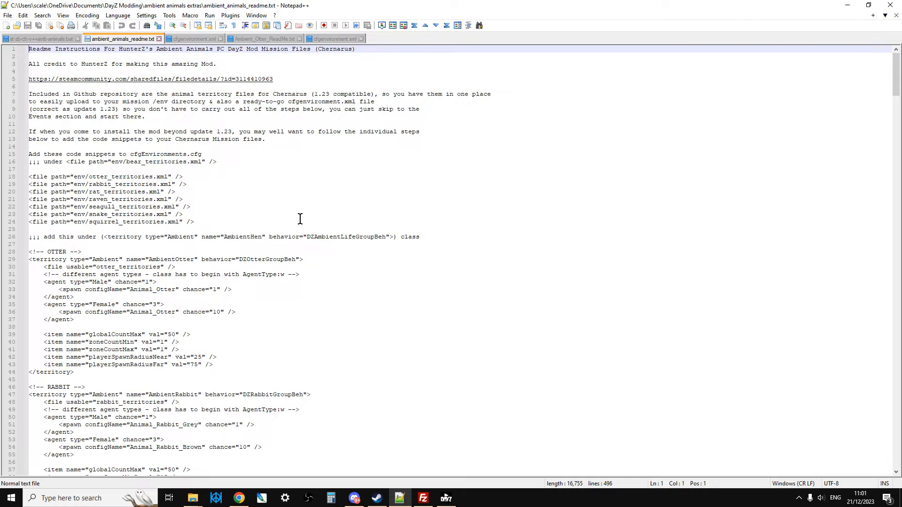
drag(207, 221, 24, 163)
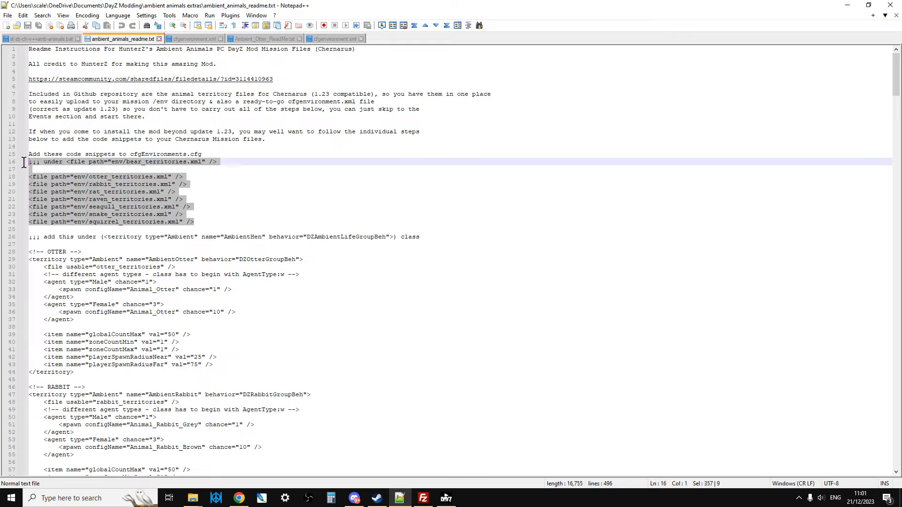
Read through the readme's cfgEnvironments.cfg snippets, from the territory file paths to the squirrel block, down to the Events.xml instructions
click(131, 154)
drag(131, 154, 204, 154)
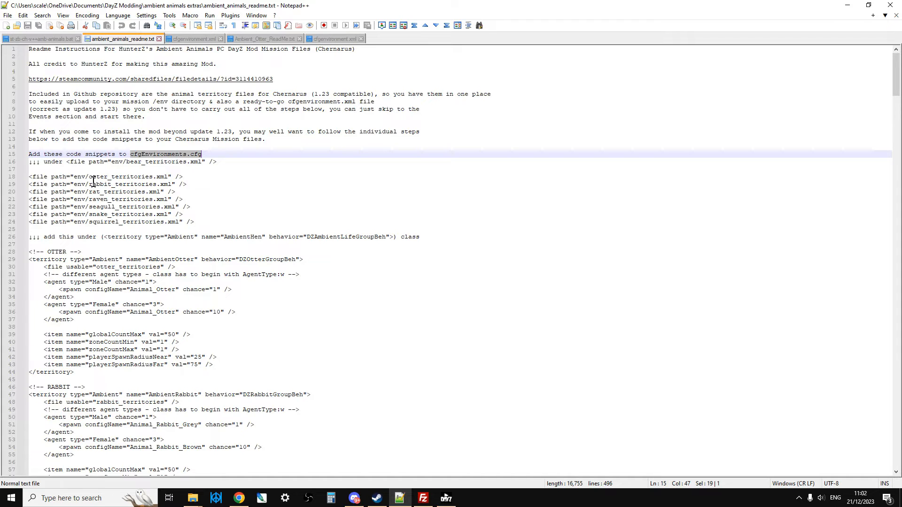
drag(29, 169, 237, 230)
scroll(245, 237, down, 1)
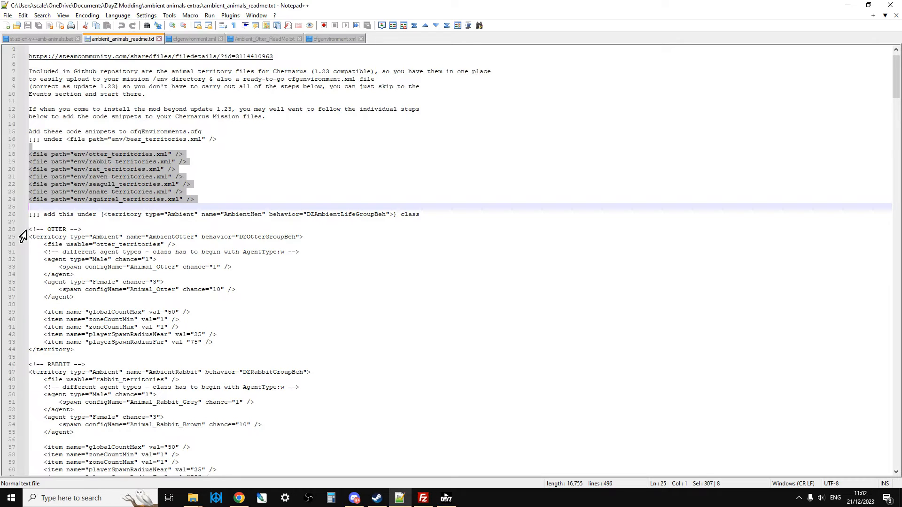
scroll(61, 249, down, 4)
scroll(75, 268, down, 20)
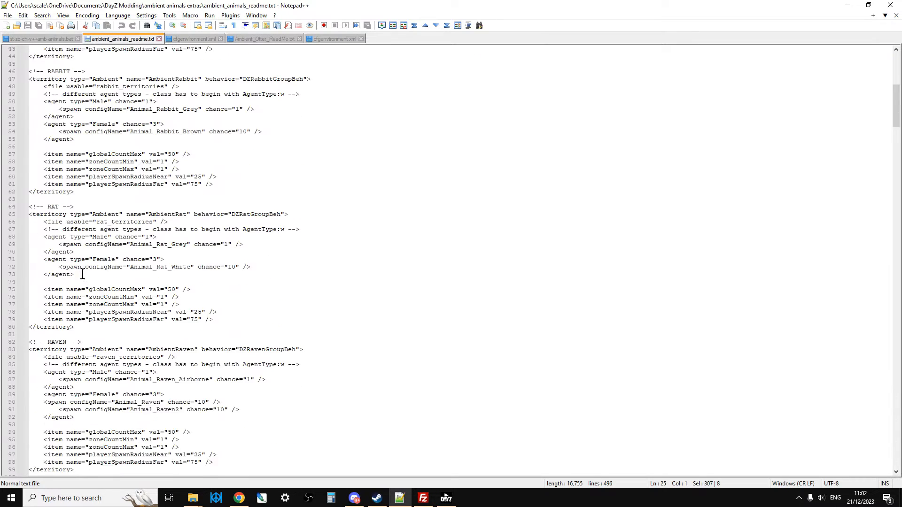
scroll(89, 281, down, 2)
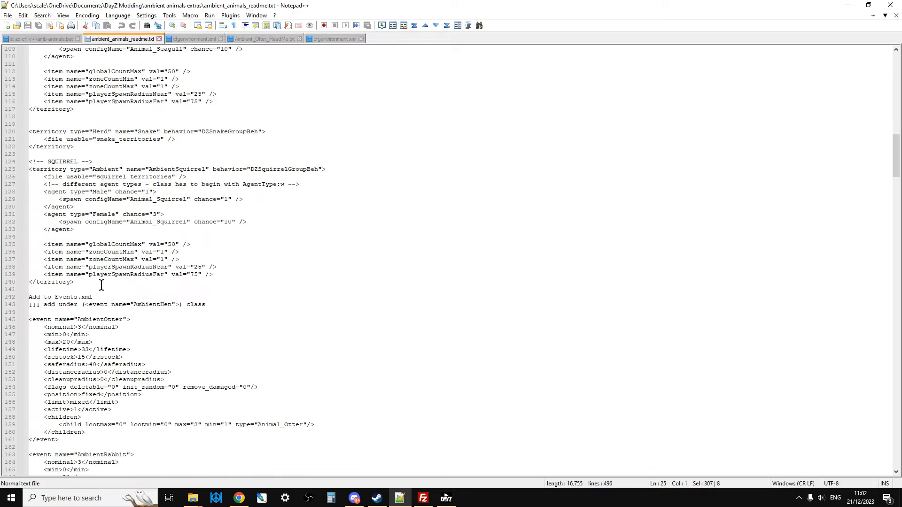
scroll(100, 282, down, 1)
click(100, 276)
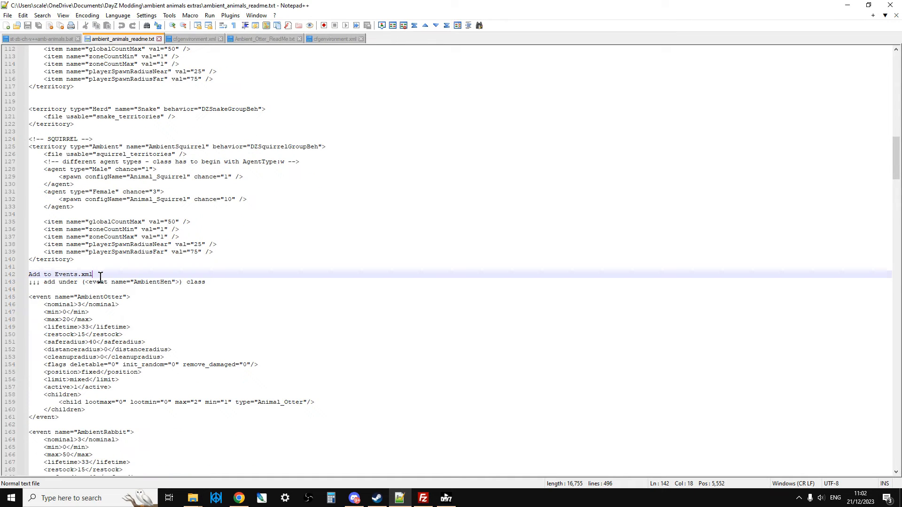
click(106, 310)
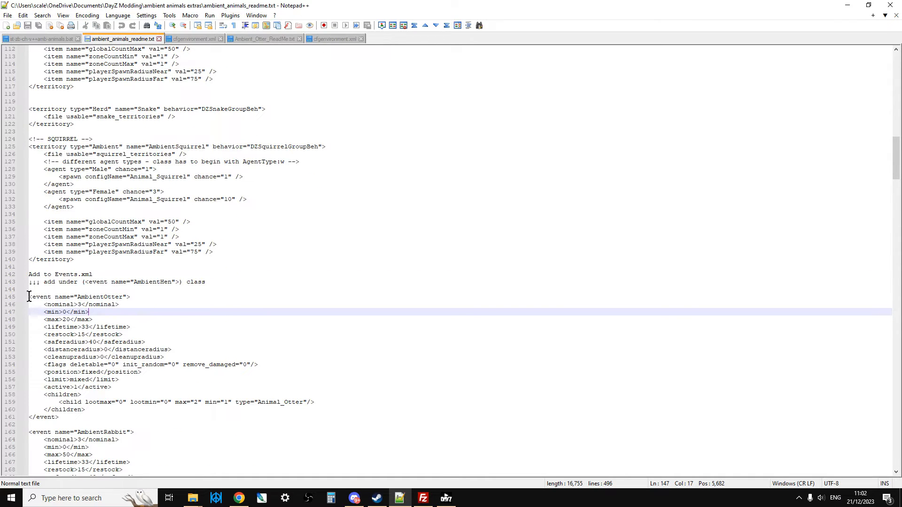
Open the events XML file from the db folder of dayzOffline.chernarusplus for editing in Notepad++
click(198, 499)
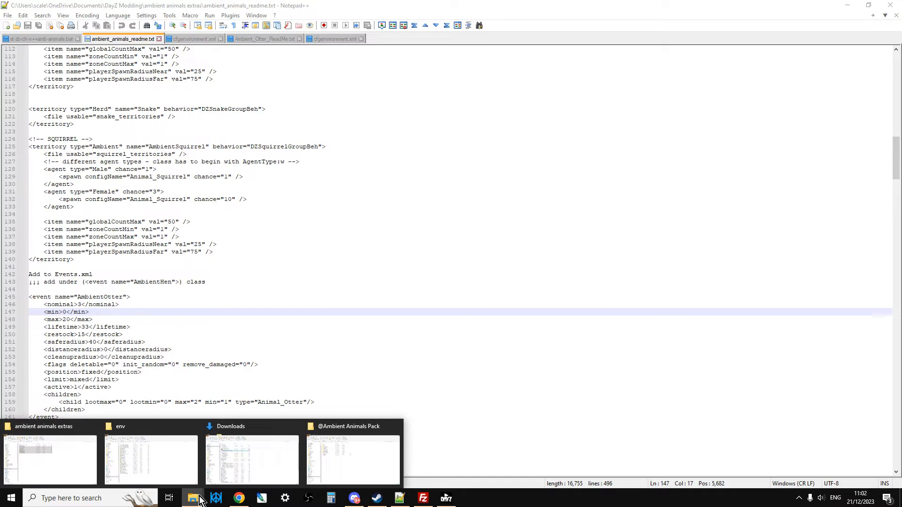
click(156, 452)
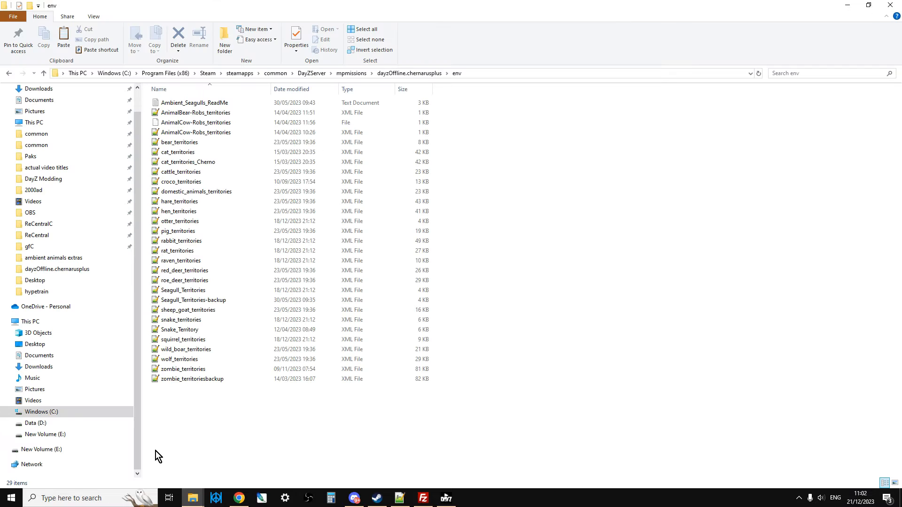
click(43, 72)
double_click(172, 112)
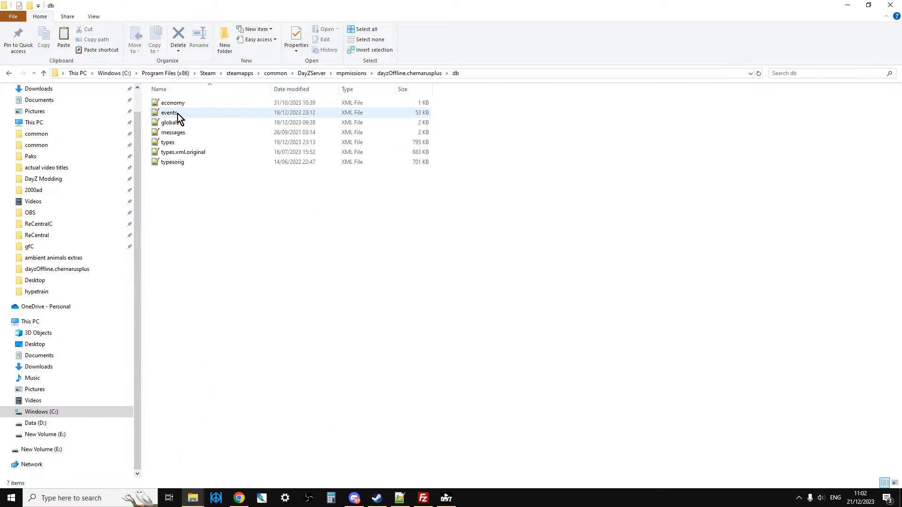
right_click(179, 114)
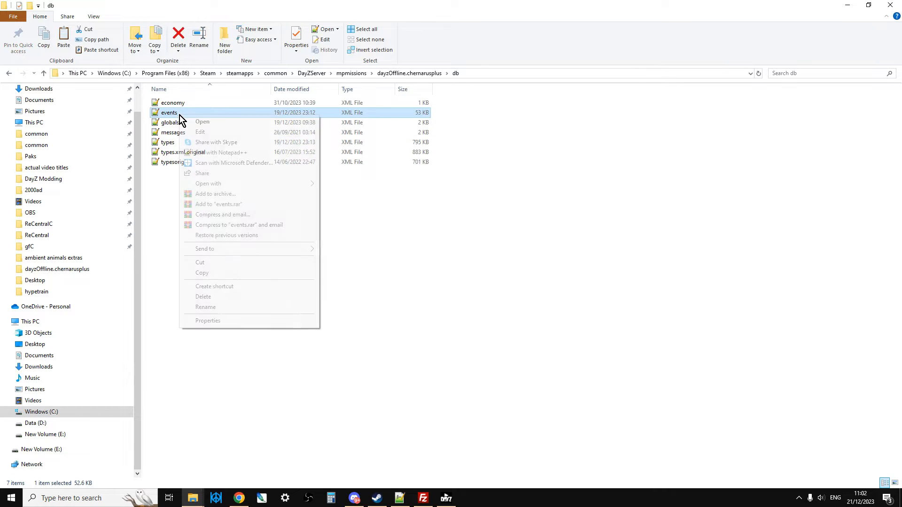
click(227, 153)
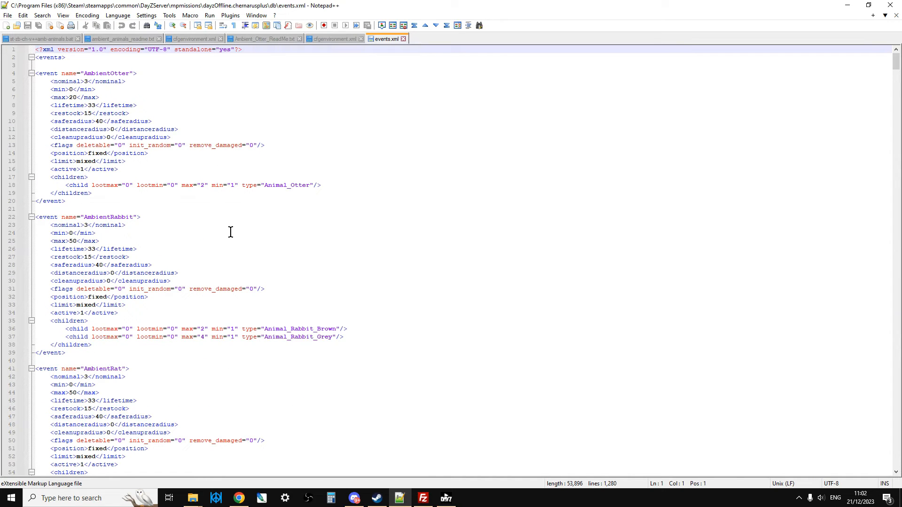
click(193, 502)
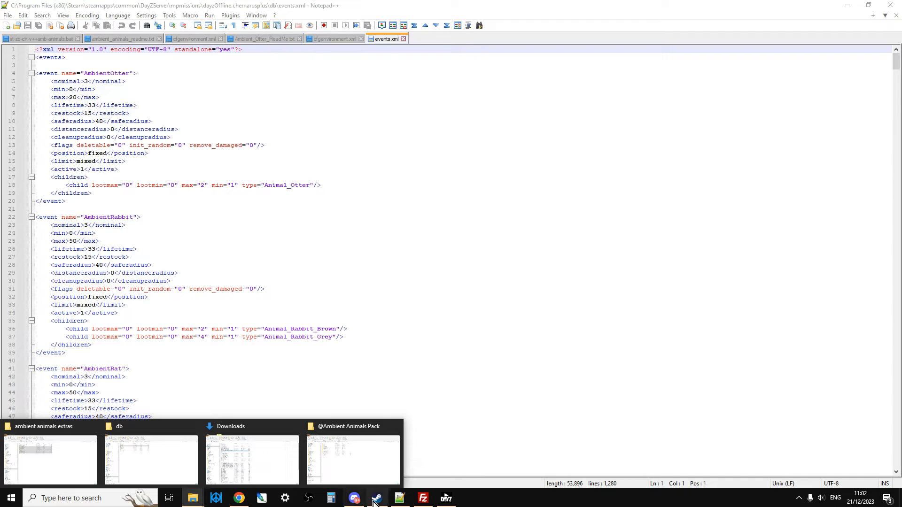
click(399, 499)
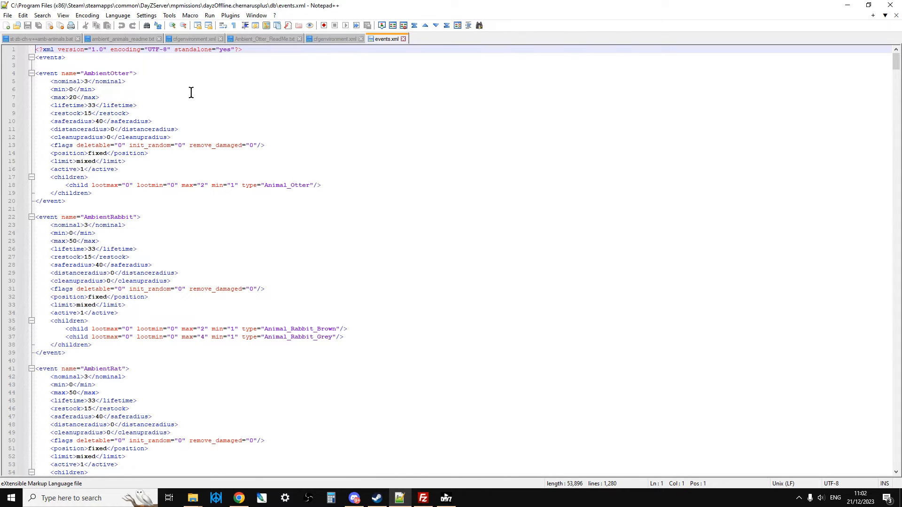
Copy all the event blocks from AmbientOtter through AmbientSquirrel in ambient_animals_readme.txt
click(140, 41)
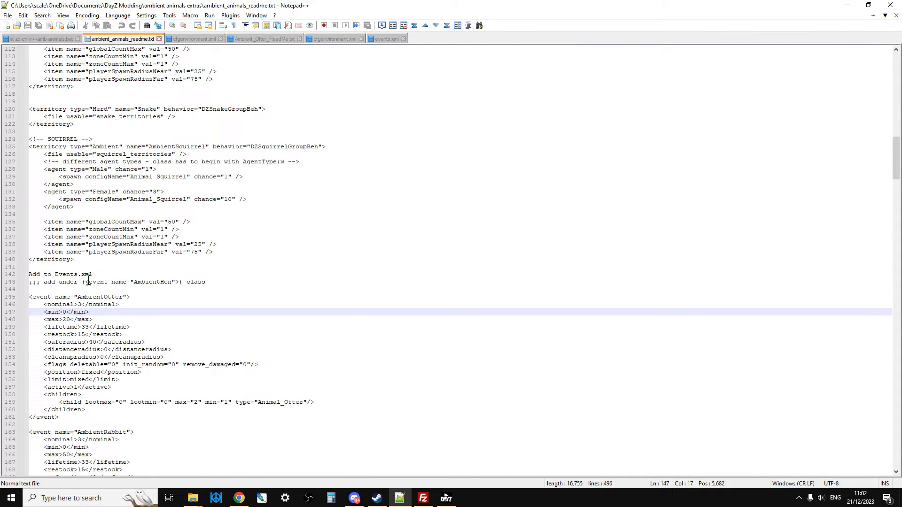
click(35, 296)
drag(36, 297, 182, 195)
scroll(123, 332, down, 10)
scroll(121, 333, down, 16)
scroll(118, 333, down, 18)
scroll(115, 332, down, 11)
scroll(113, 334, up, 8)
scroll(177, 241, up, 2)
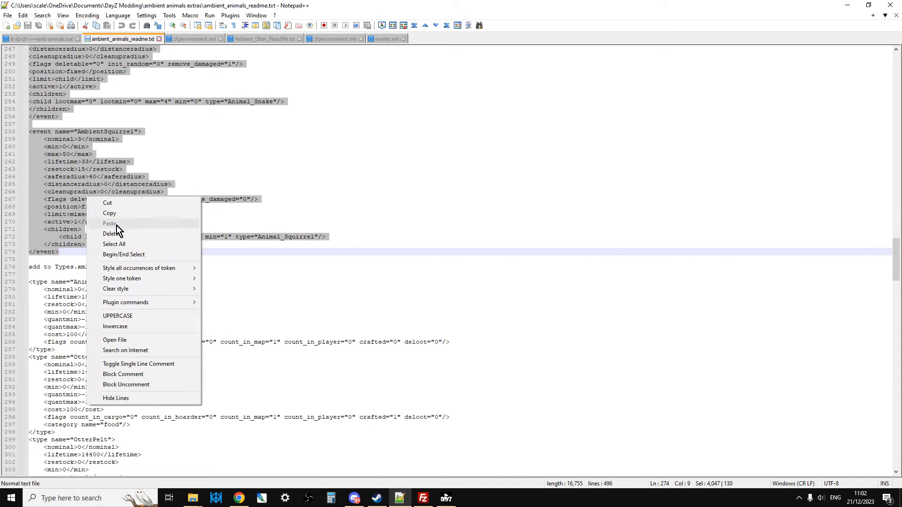
click(119, 215)
Switch to events.xml and examine the ambient animal event blocks placed below the opening events tag
click(381, 37)
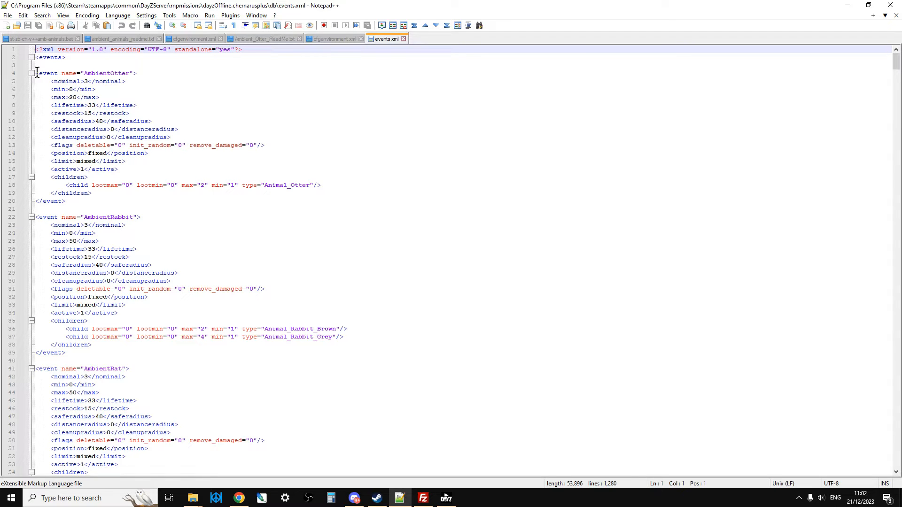
click(106, 105)
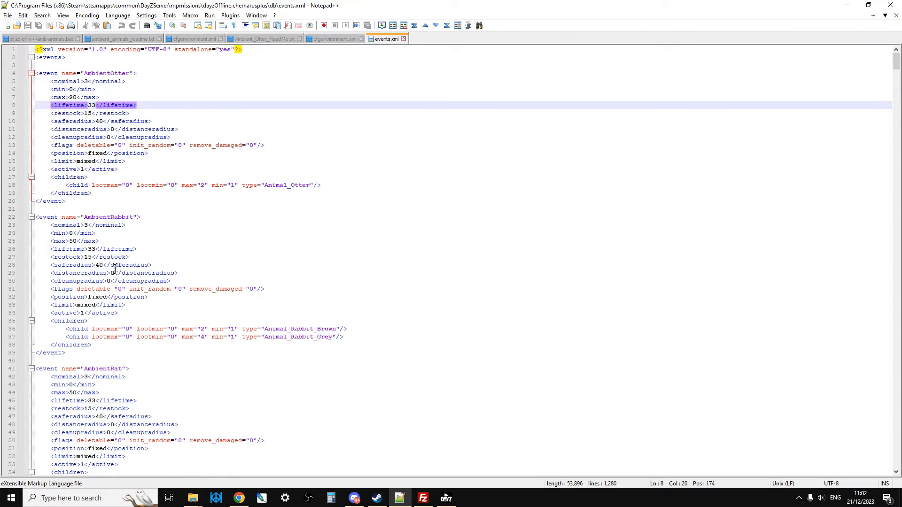
scroll(116, 273, down, 3)
scroll(123, 286, down, 10)
scroll(125, 308, up, 10)
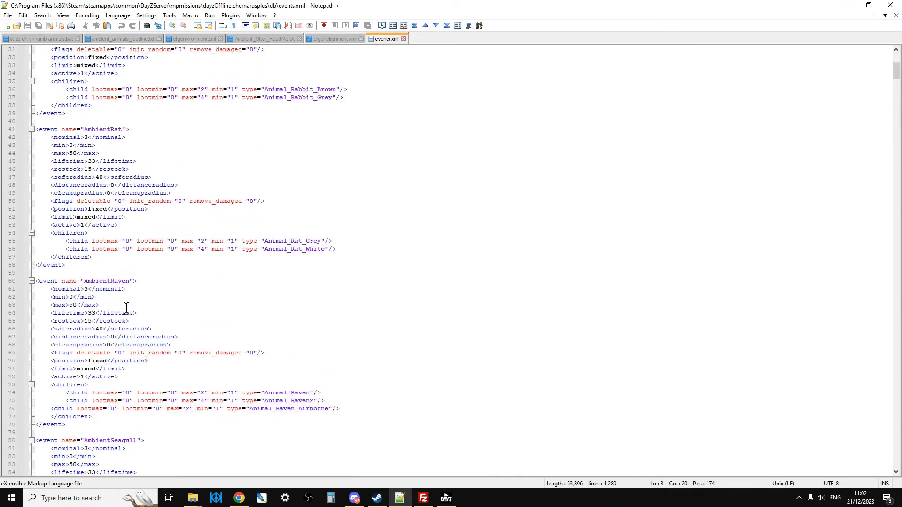
scroll(126, 309, up, 3)
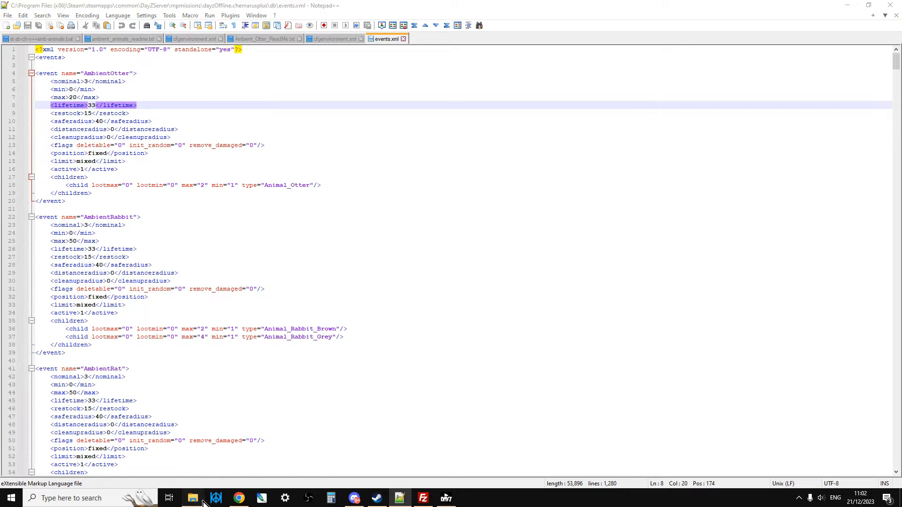
Open the types XML file from the mission's db folder in File Explorer for editing in Notepad++
mouse_move(197, 502)
click(165, 469)
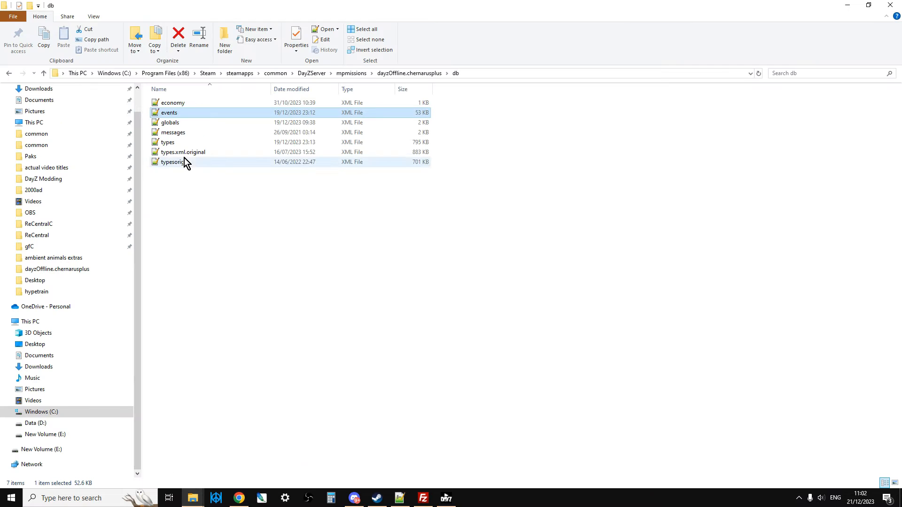
right_click(179, 143)
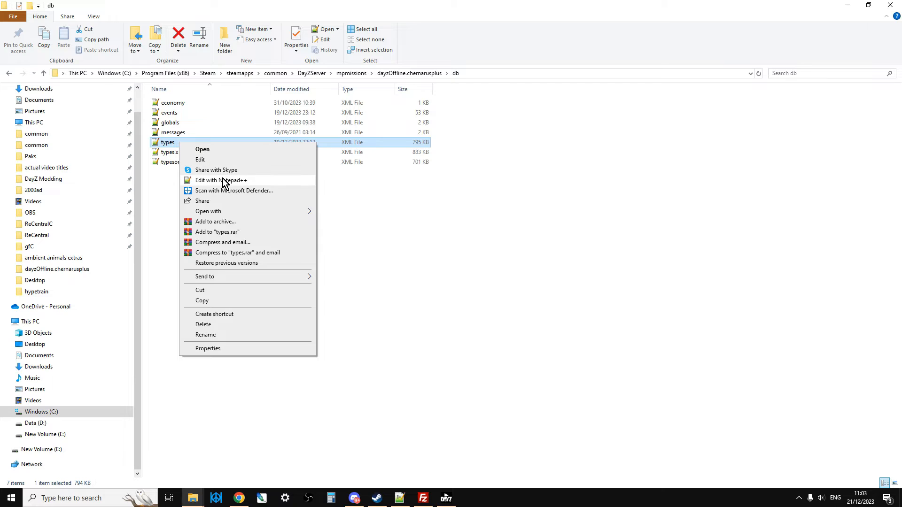
click(224, 180)
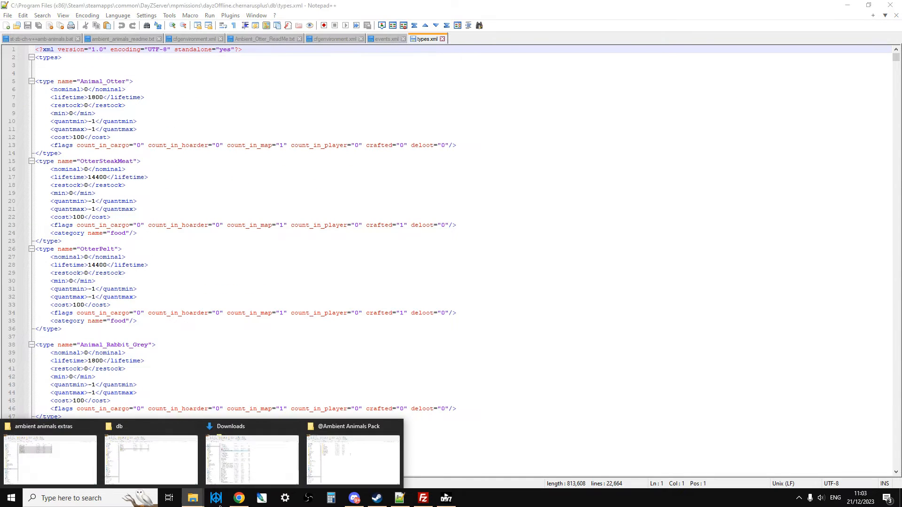
Copy the type entries for the ambient animals, from Animal_Otter through DeadSquirrel, in ambient_animals_readme.txt
click(134, 39)
scroll(159, 231, down, 1)
drag(29, 259, 155, 367)
scroll(89, 295, down, 16)
scroll(89, 342, down, 16)
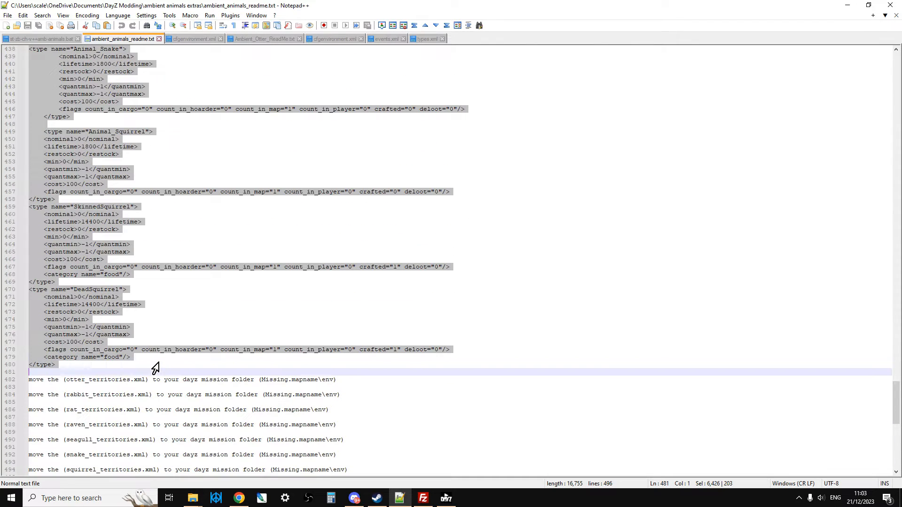
right_click(75, 239)
click(109, 253)
Switch to types.xml and examine the insertion point below the opening types tag and the OtterSteakMeat entry
click(428, 37)
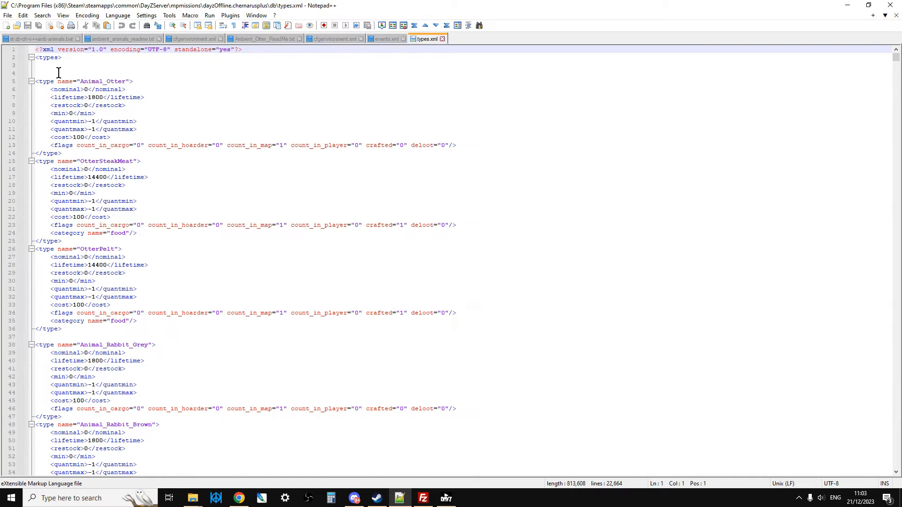
drag(64, 57, 28, 60)
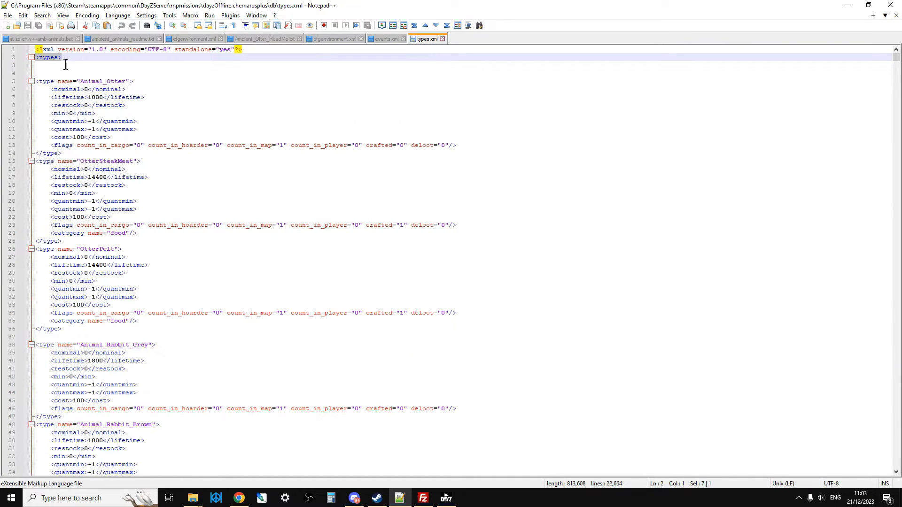
click(58, 81)
click(58, 73)
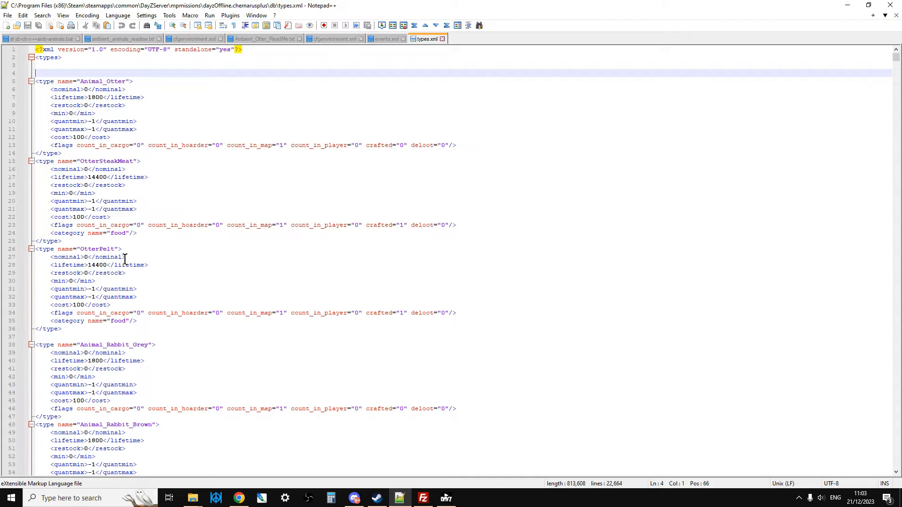
click(150, 153)
drag(145, 168, 53, 161)
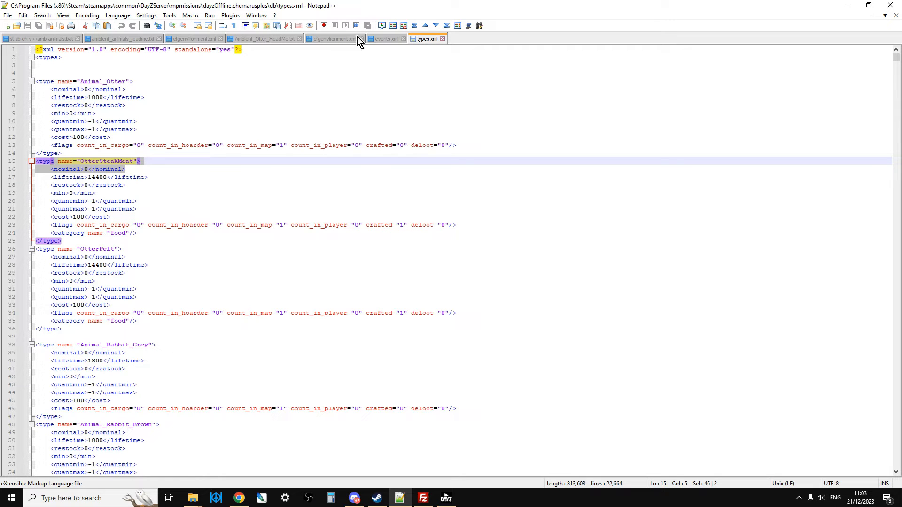
Review the animal entries across the mission's events.xml, cfgenvironment.xml and types.xml files
click(379, 39)
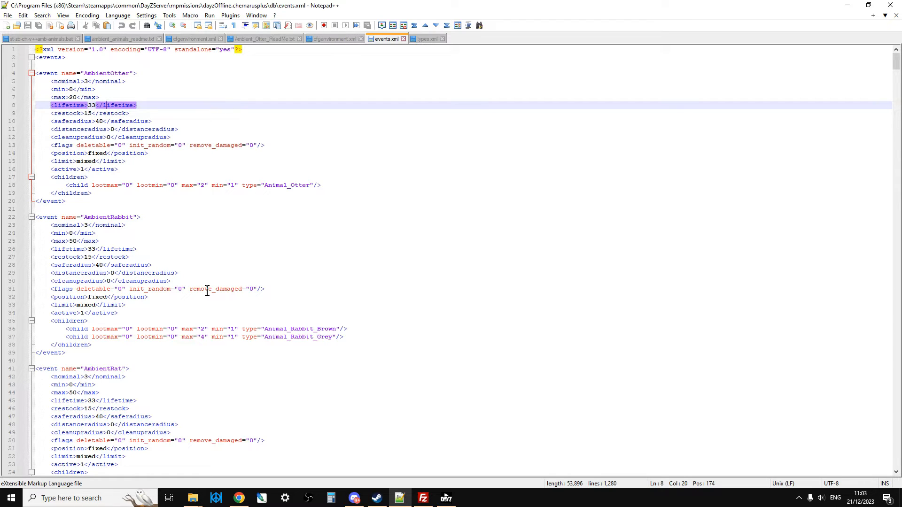
click(330, 41)
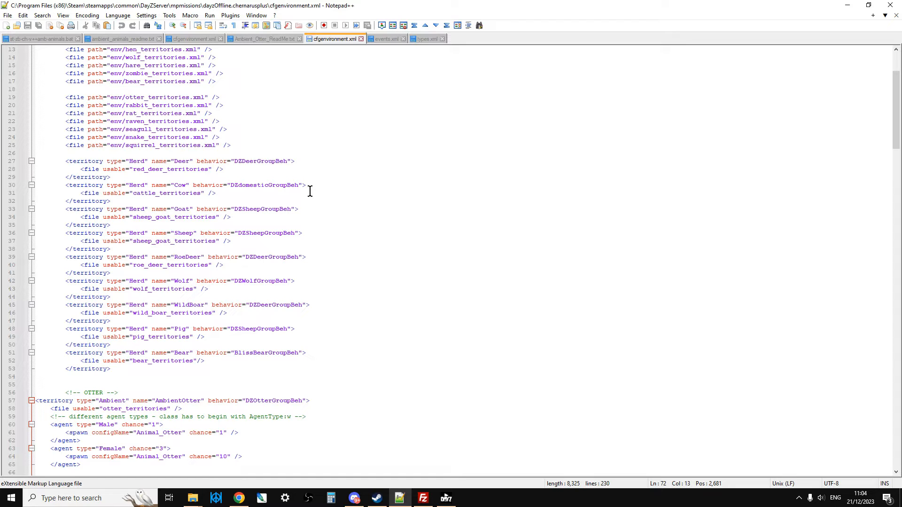
click(379, 38)
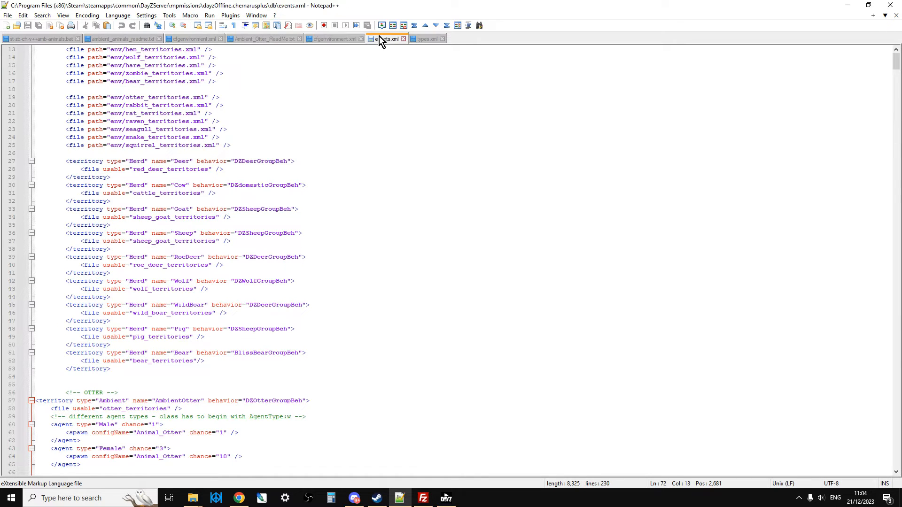
click(423, 39)
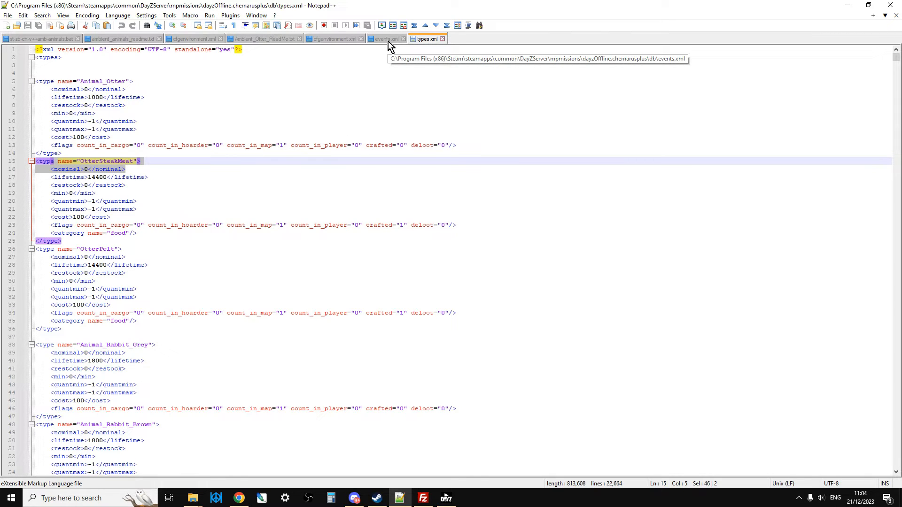
click(388, 42)
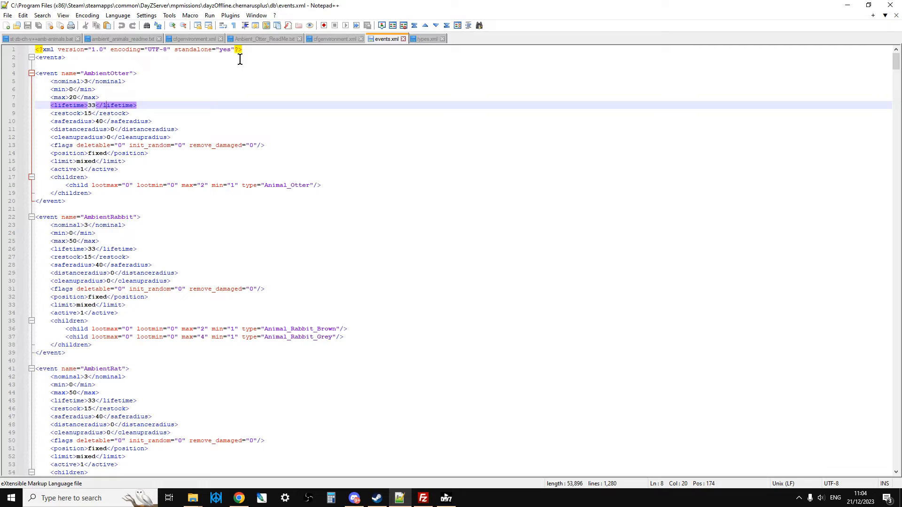
Return to ambient_animals_readme.txt and review its introduction and first cfgEnvironments.cfg snippets
click(133, 41)
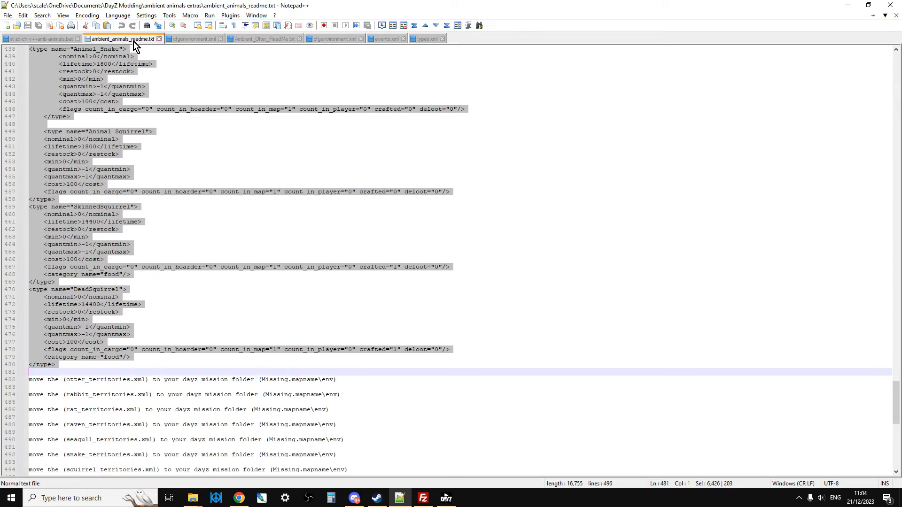
click(278, 196)
scroll(465, 256, up, 8)
drag(898, 385, 897, 70)
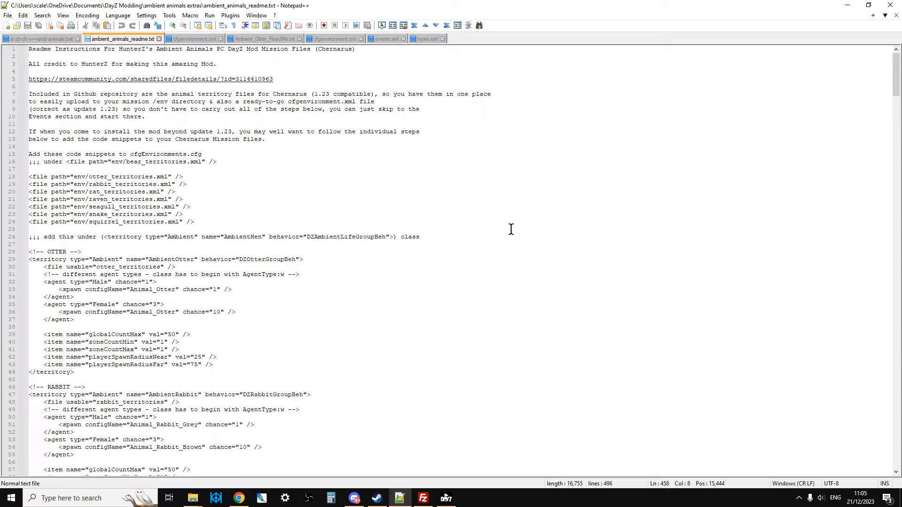
scroll(417, 315, down, 1)
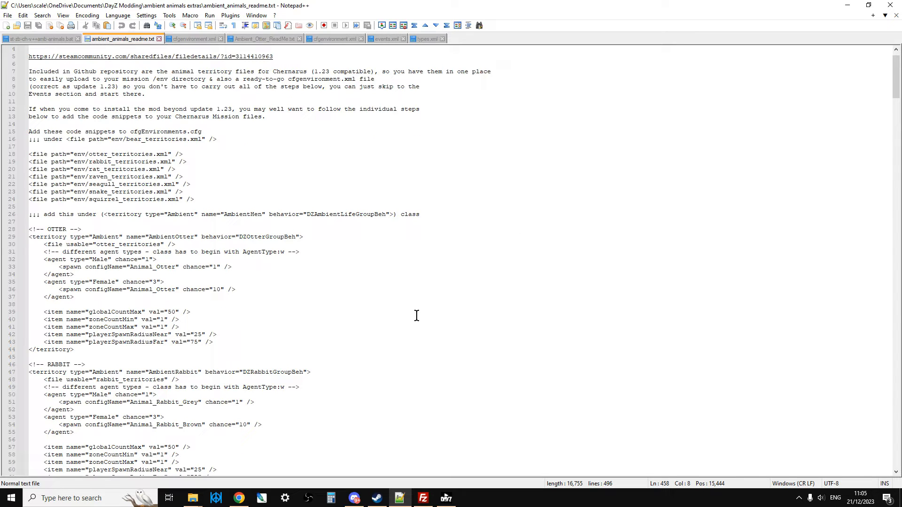
Review the territory file paths and the Otter, Rabbit, Rat and Raven territory snippets in ambient_animals_readme.txt
scroll(416, 315, down, 2)
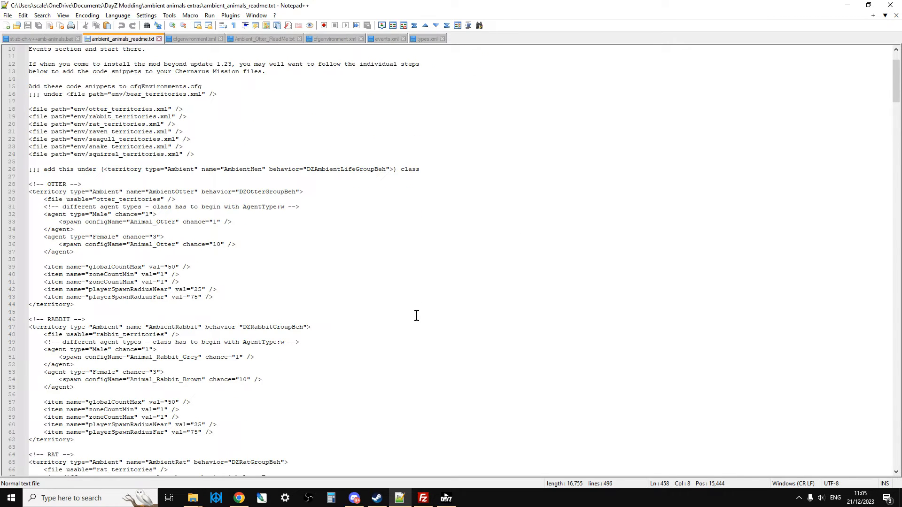
scroll(402, 316, down, 1)
scroll(403, 316, up, 2)
scroll(348, 311, down, 4)
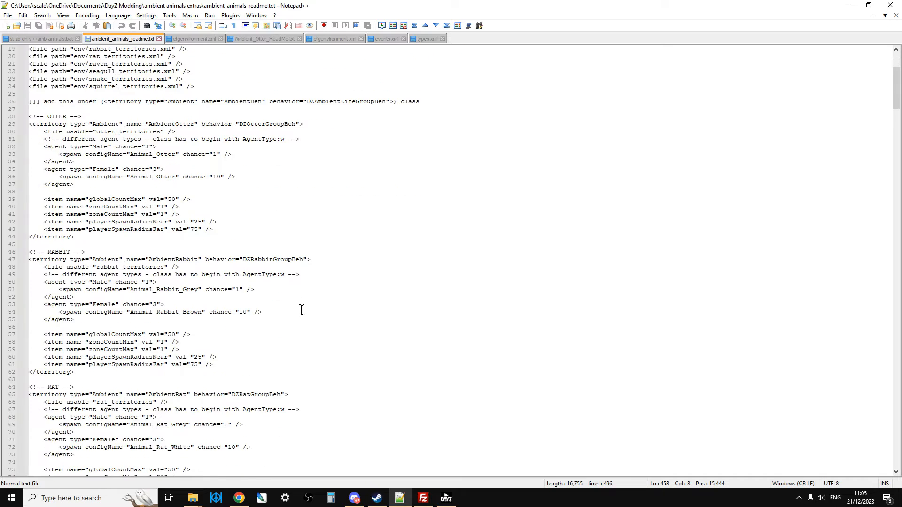
scroll(303, 315, down, 6)
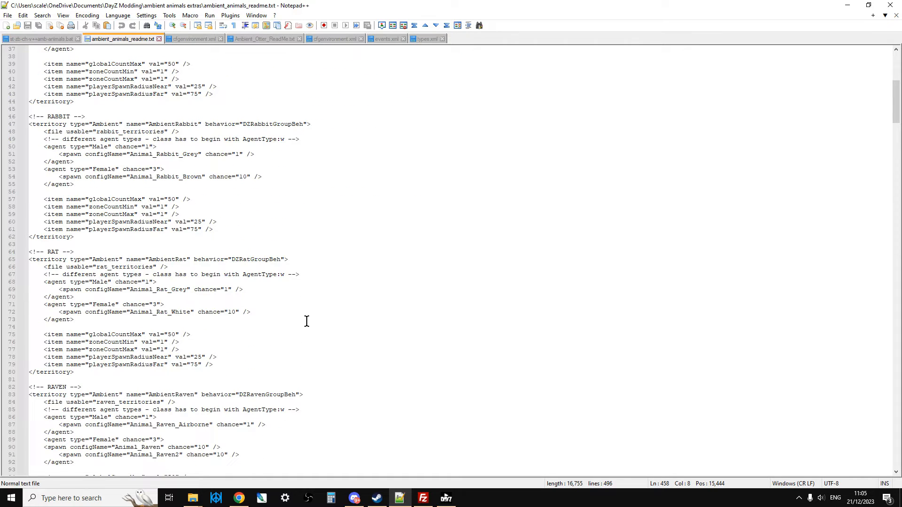
scroll(306, 321, down, 3)
scroll(306, 322, down, 11)
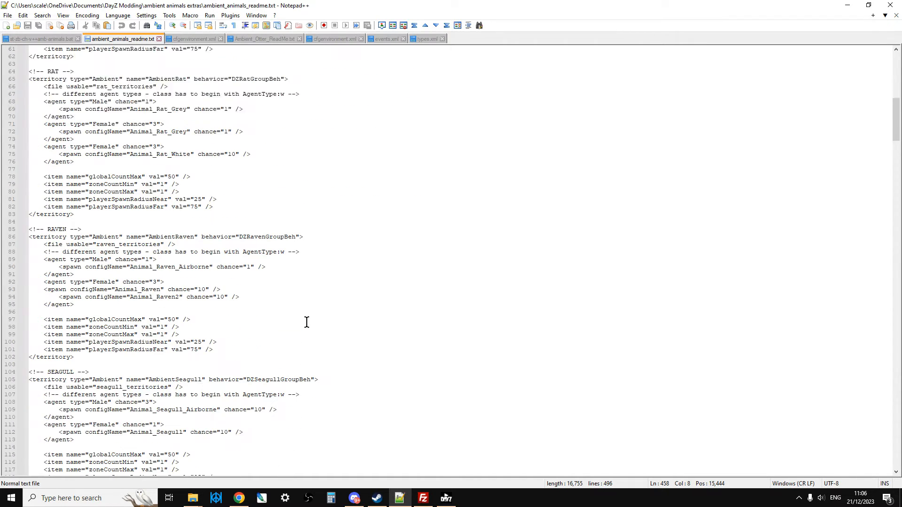
Examine the Snake herd territory block and the AmbientSeagull territory name in ambient_animals_readme.txt
click(167, 372)
click(89, 380)
drag(89, 379, 25, 358)
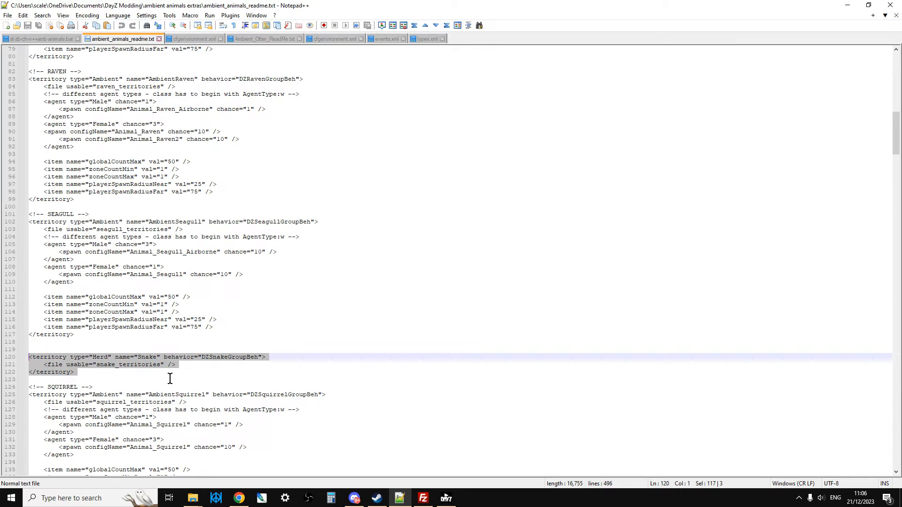
click(194, 341)
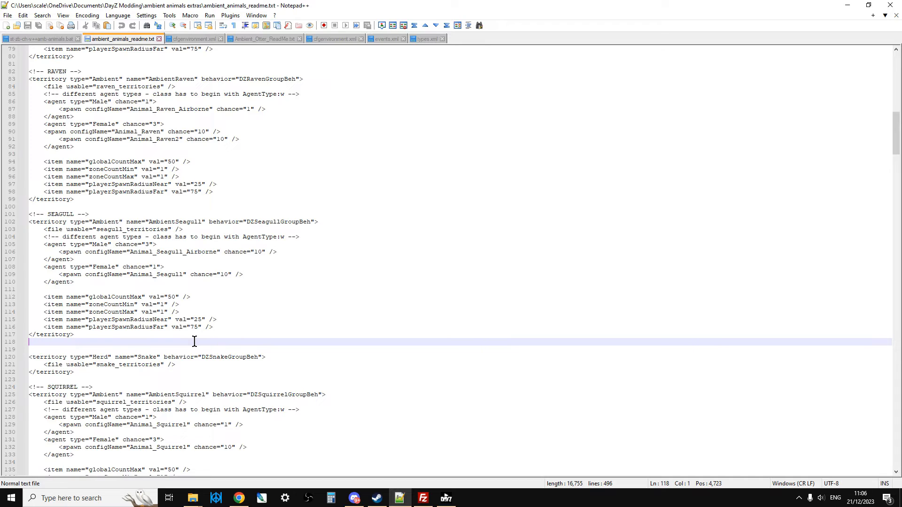
drag(202, 221, 146, 221)
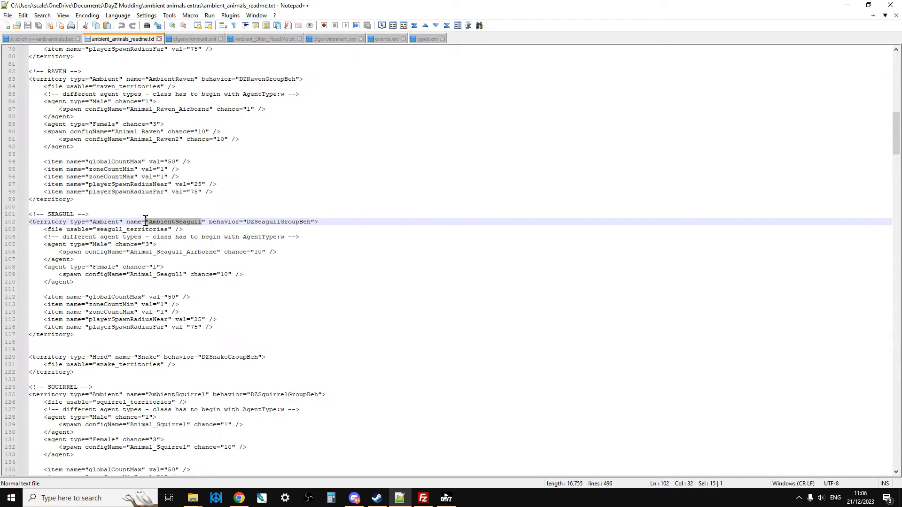
click(263, 335)
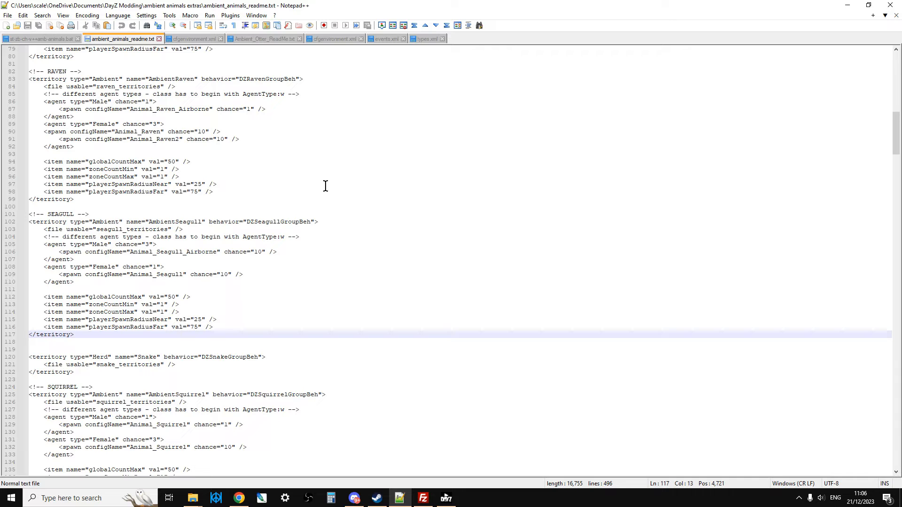
Open rabbit_territories.xml from the Chernarus mission's env folder in Notepad++ and examine the first zone's x and z coordinates
click(194, 499)
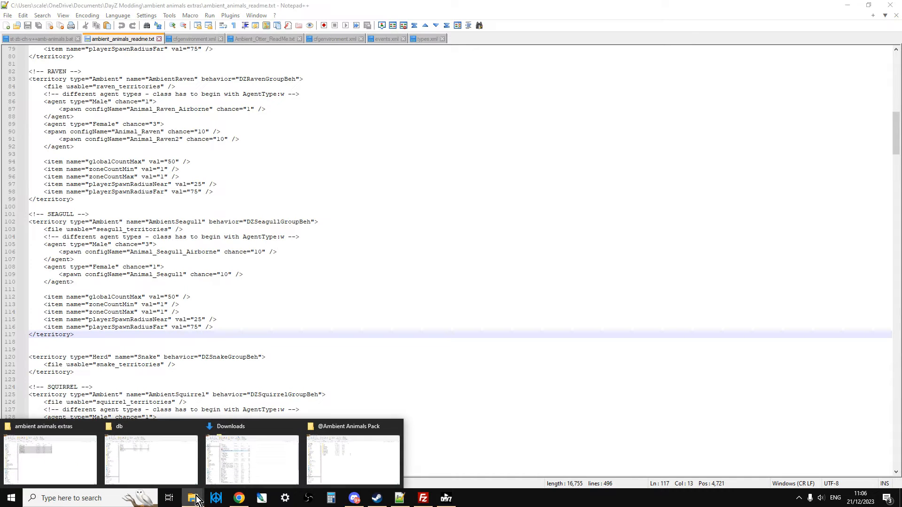
click(156, 464)
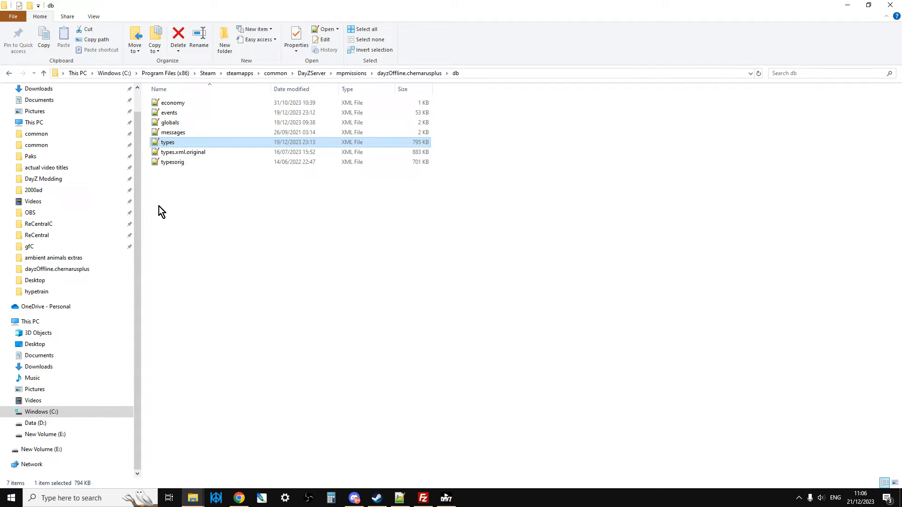
click(44, 73)
double_click(178, 134)
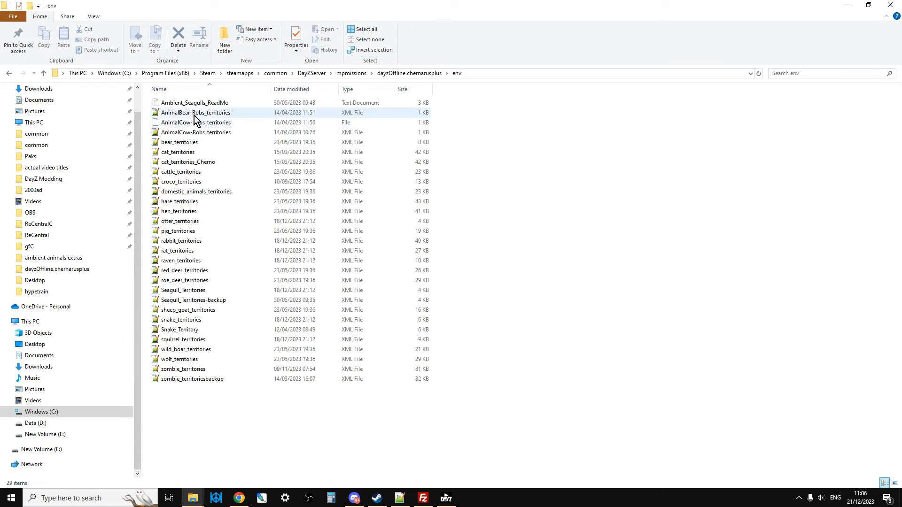
right_click(182, 244)
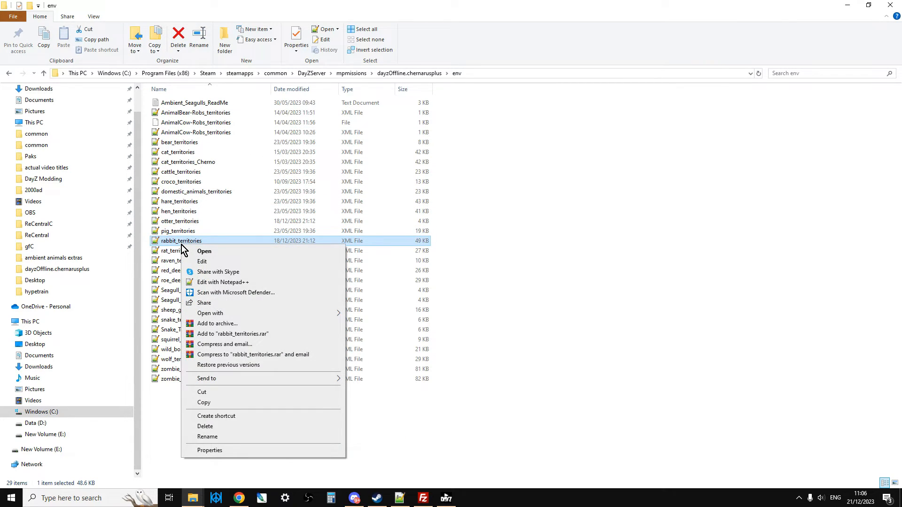
click(225, 282)
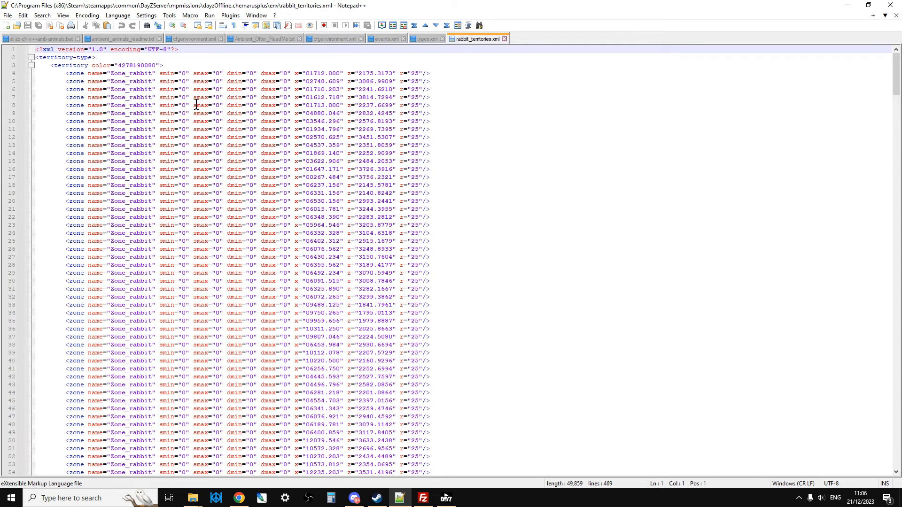
drag(295, 73, 396, 73)
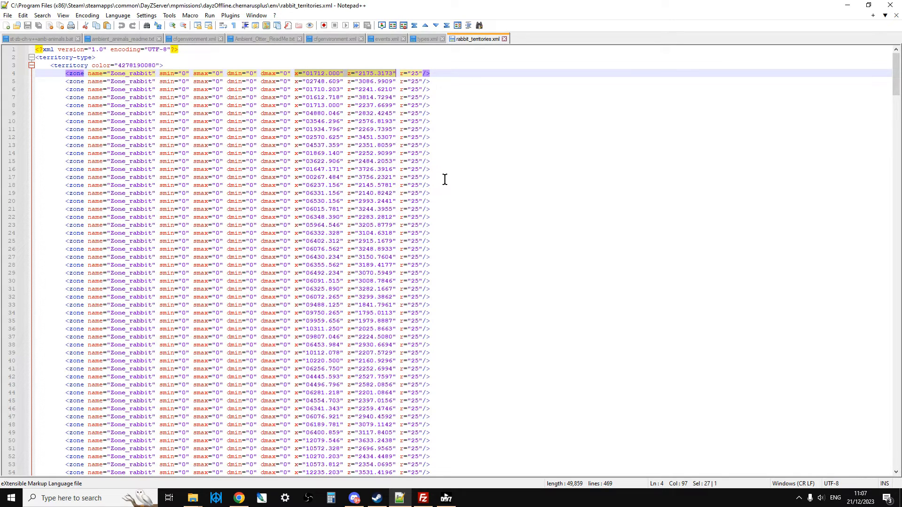
Switch to Chrome and view the Ambient Animals Pack page on Steam Workshop down to its subscription status
mouse_move(239, 499)
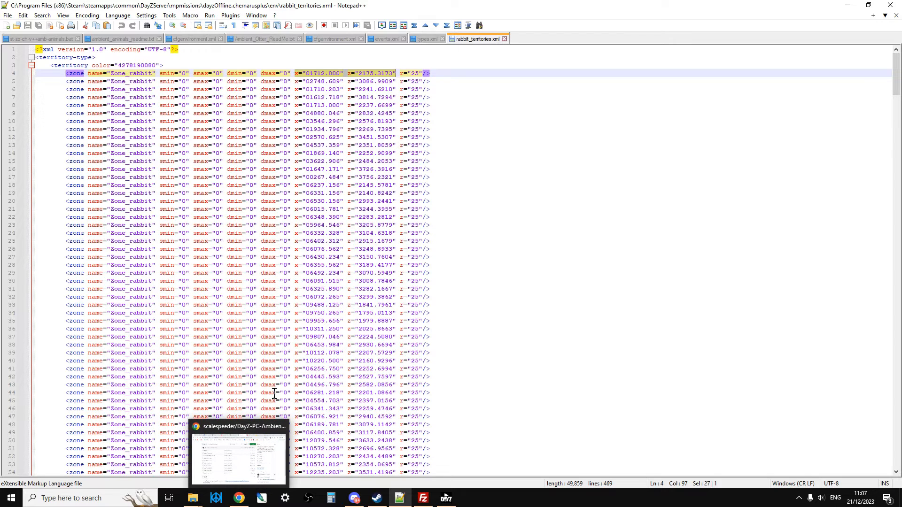
click(245, 501)
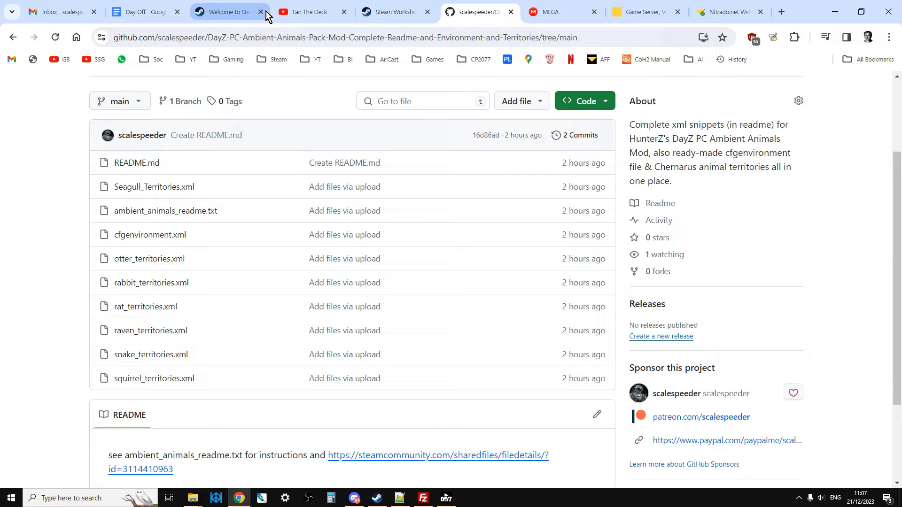
click(383, 12)
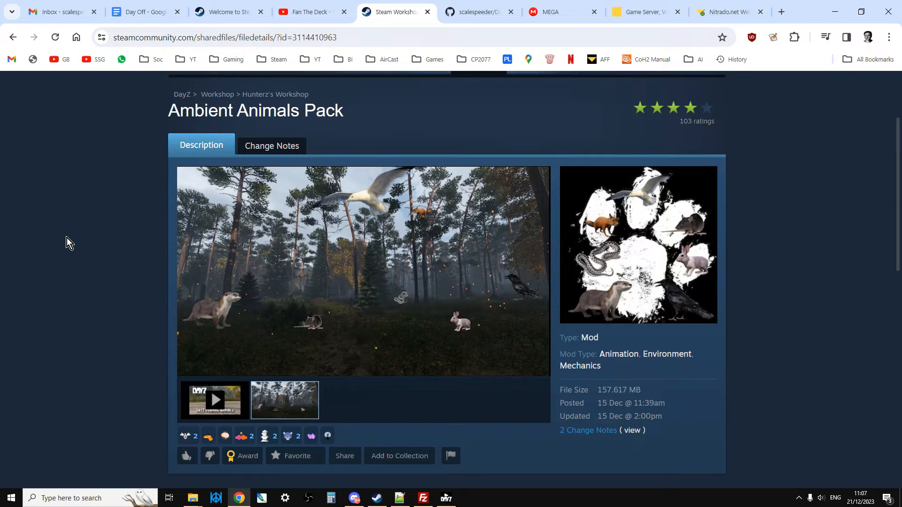
scroll(67, 238, down, 3)
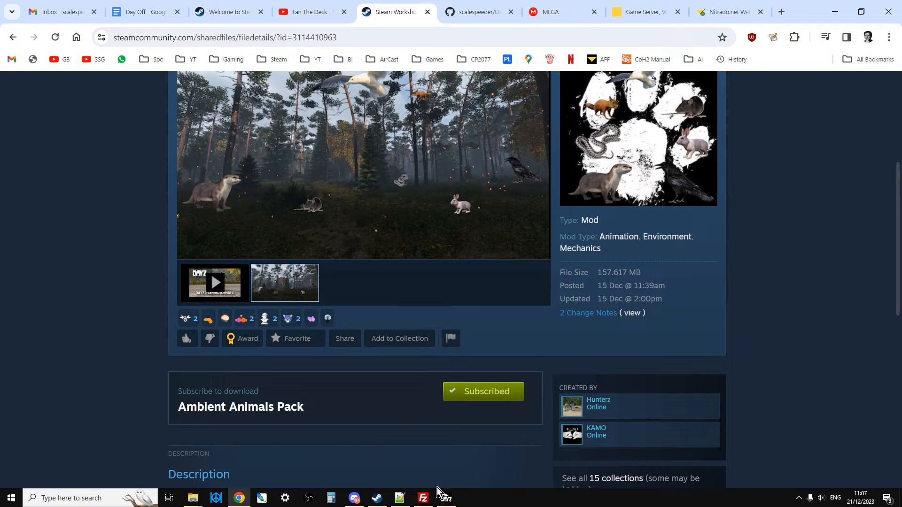
Check the loaded mods in DayZ Launcher, then look through the local folder tree in FileZilla
click(444, 497)
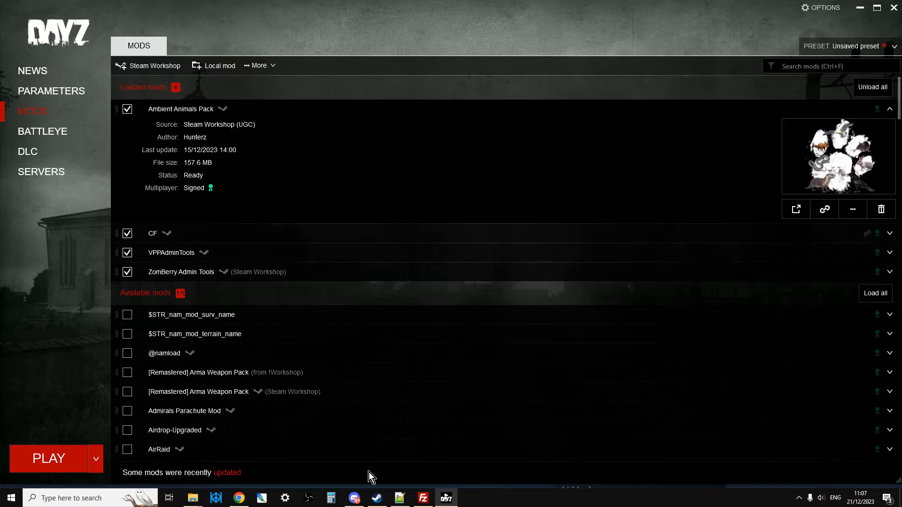
click(418, 502)
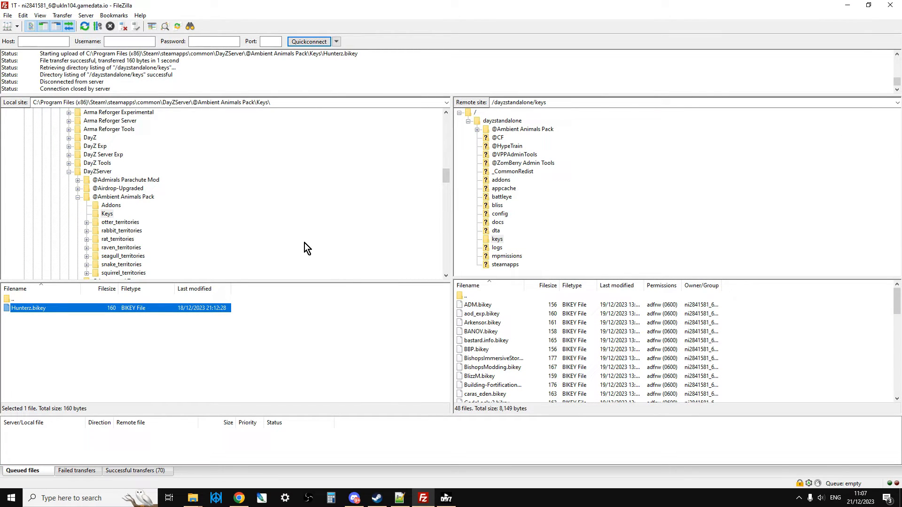
scroll(255, 208, up, 5)
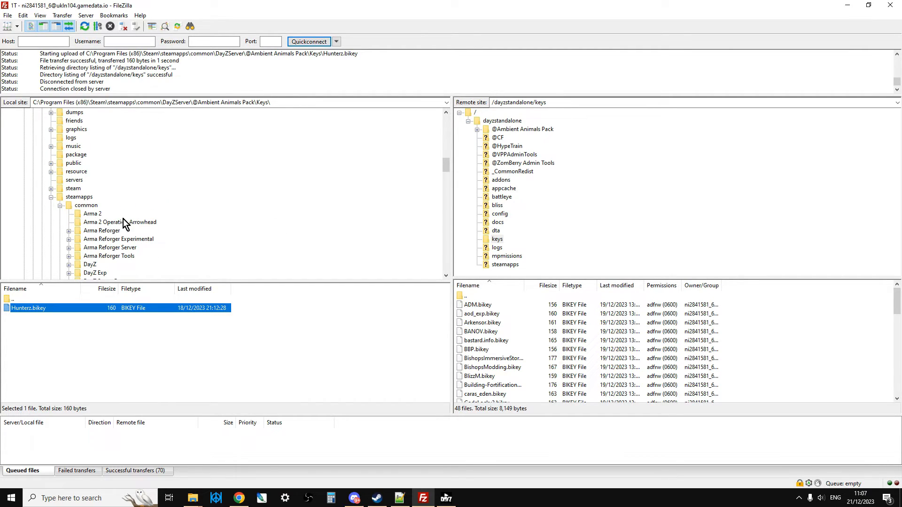
Switch to DayZ Launcher and open the Ambient Animals Pack mod's folder in Windows Explorer
click(444, 501)
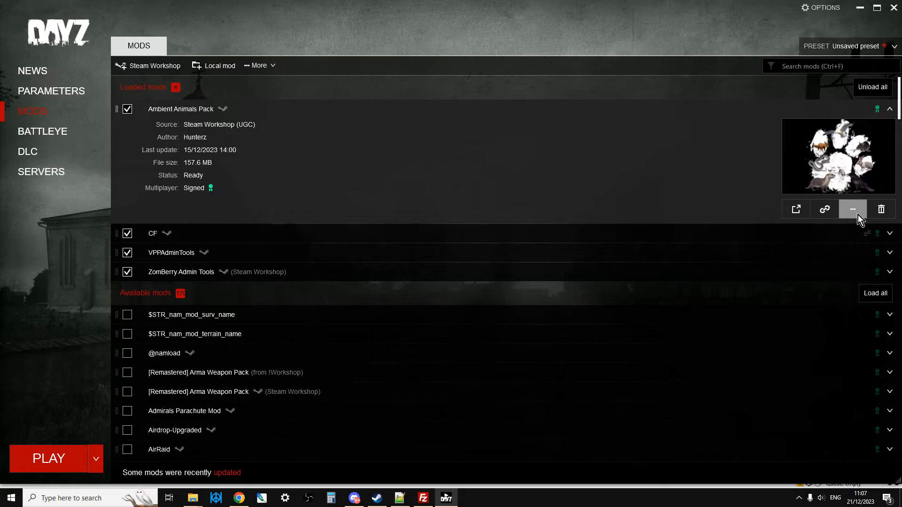
click(858, 215)
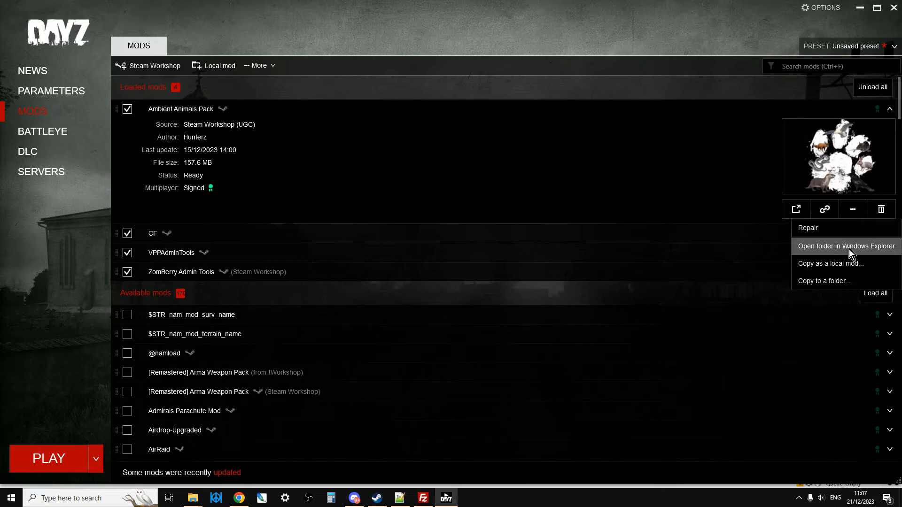
click(849, 249)
click(507, 322)
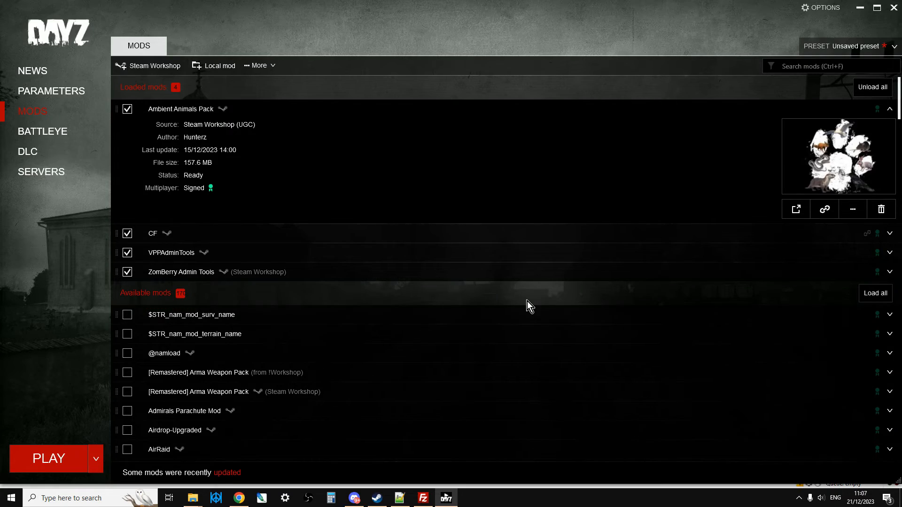
click(546, 54)
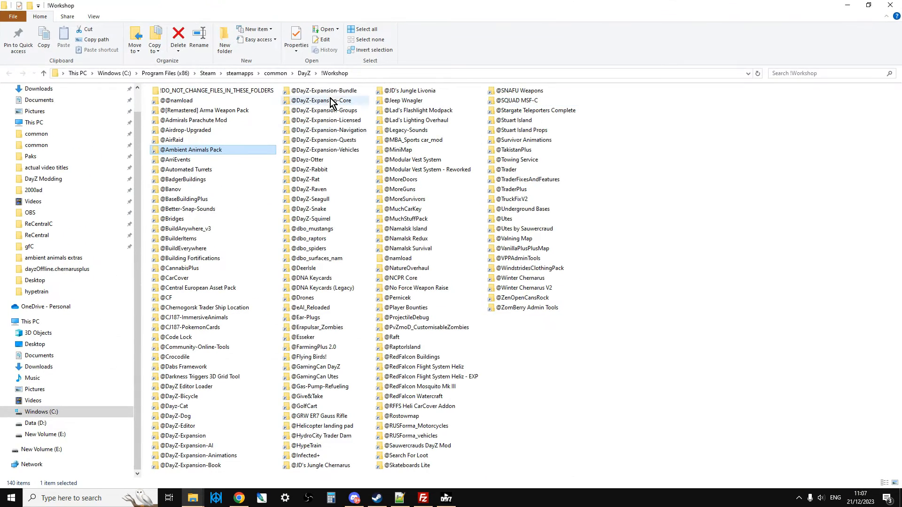
Copy the !Workshop folder's path from Windows Explorer and open it as the local site in FileZilla
click(381, 74)
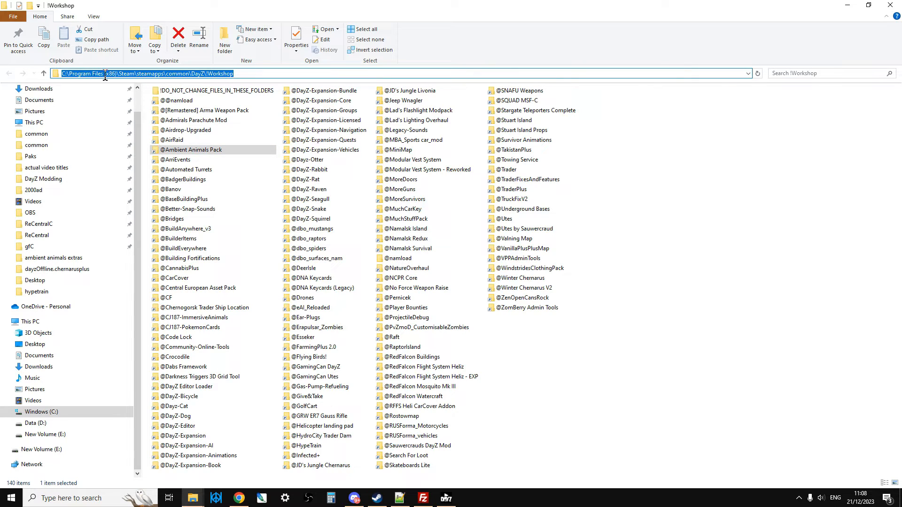
right_click(167, 72)
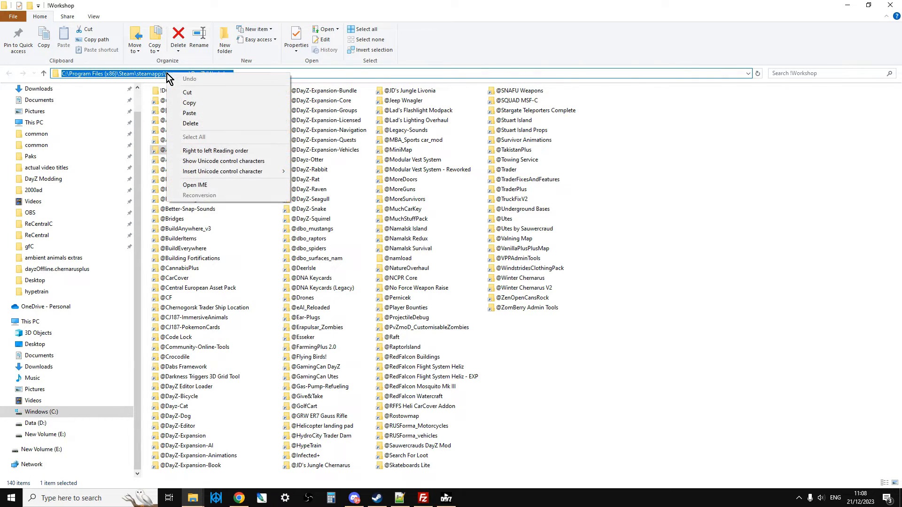
click(195, 102)
click(421, 500)
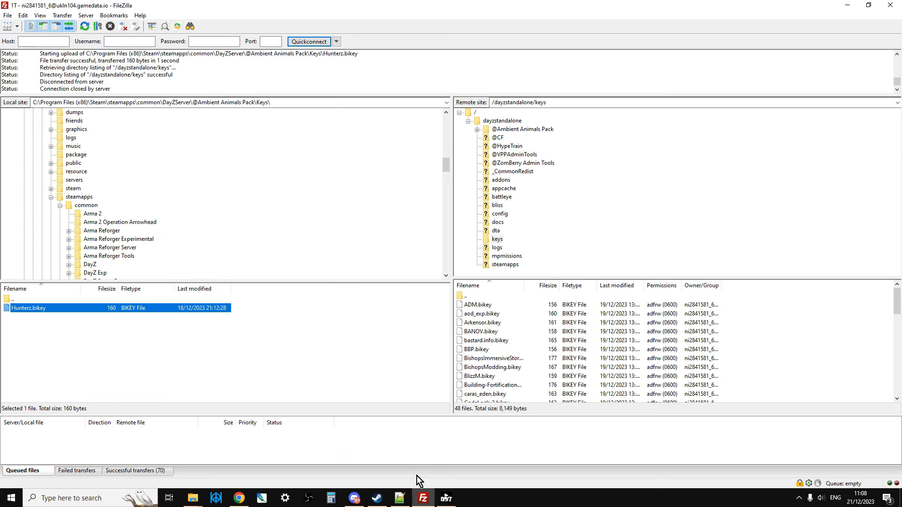
click(315, 105)
right_click(227, 104)
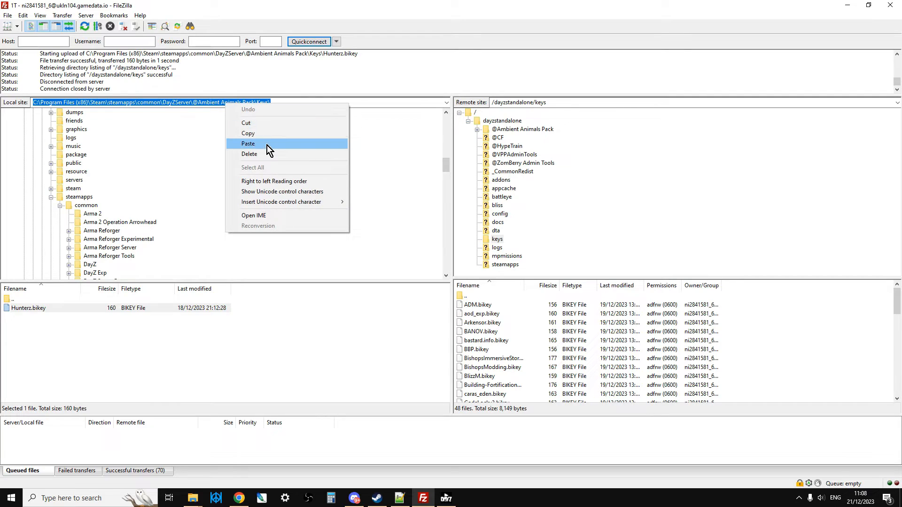
click(248, 144)
key(Return)
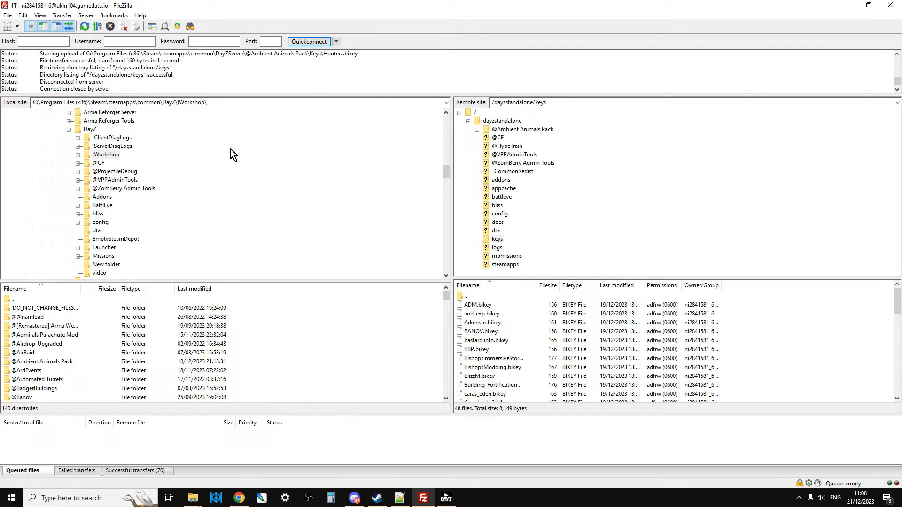
click(78, 154)
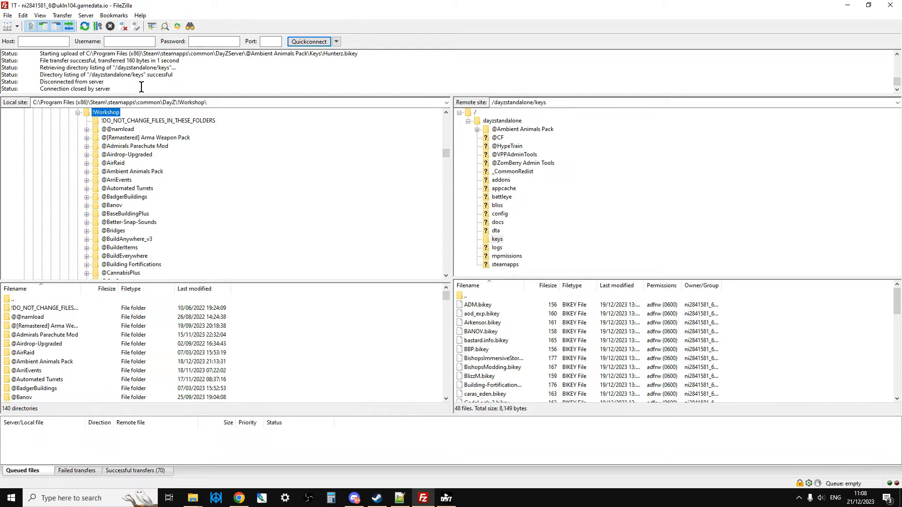
click(501, 121)
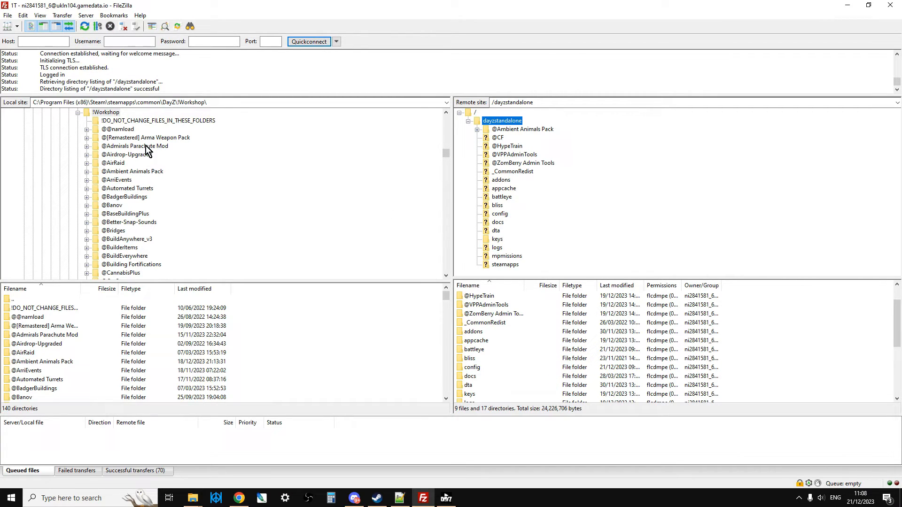
click(132, 172)
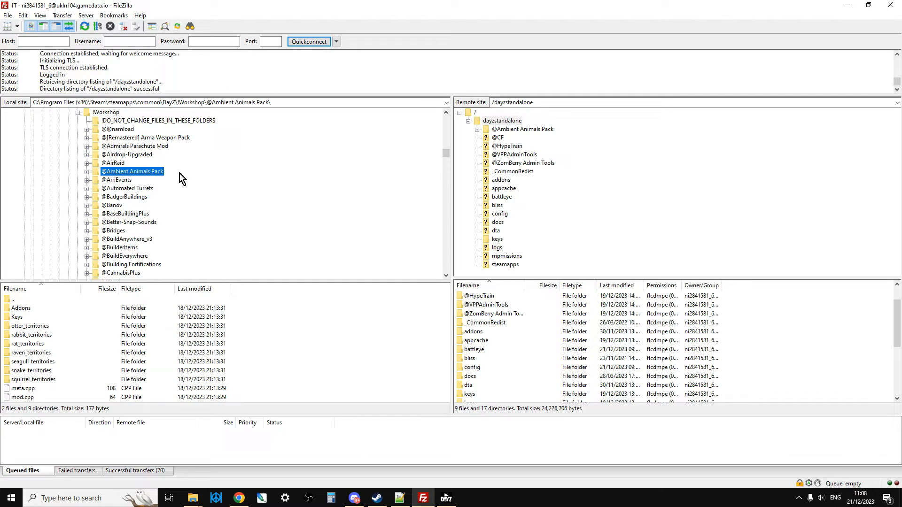
right_click(123, 172)
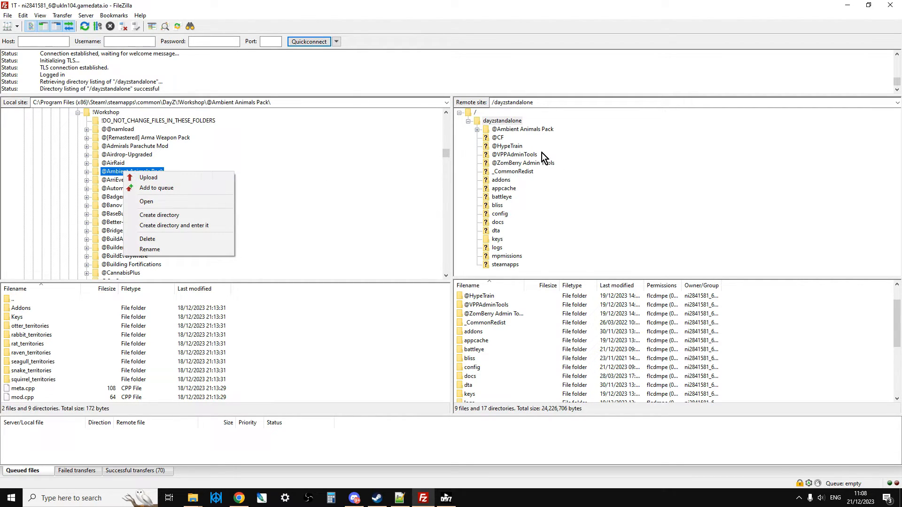
click(557, 159)
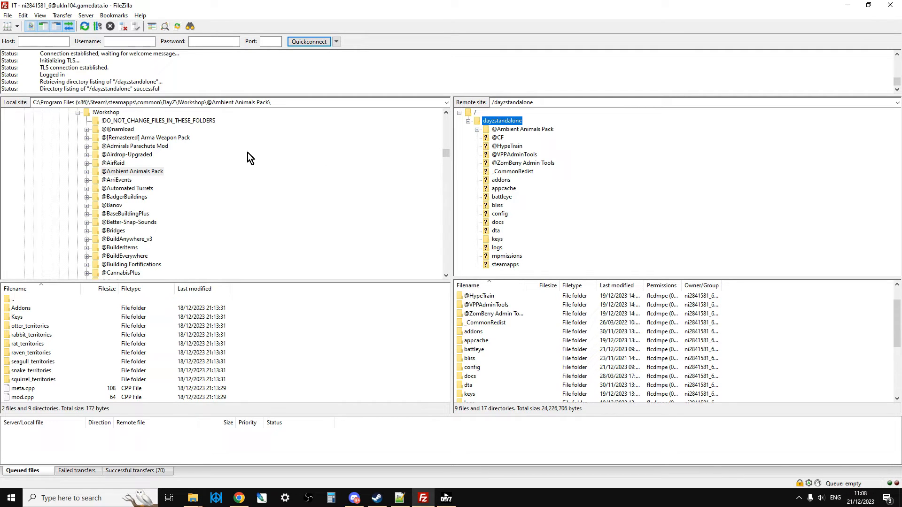
click(89, 172)
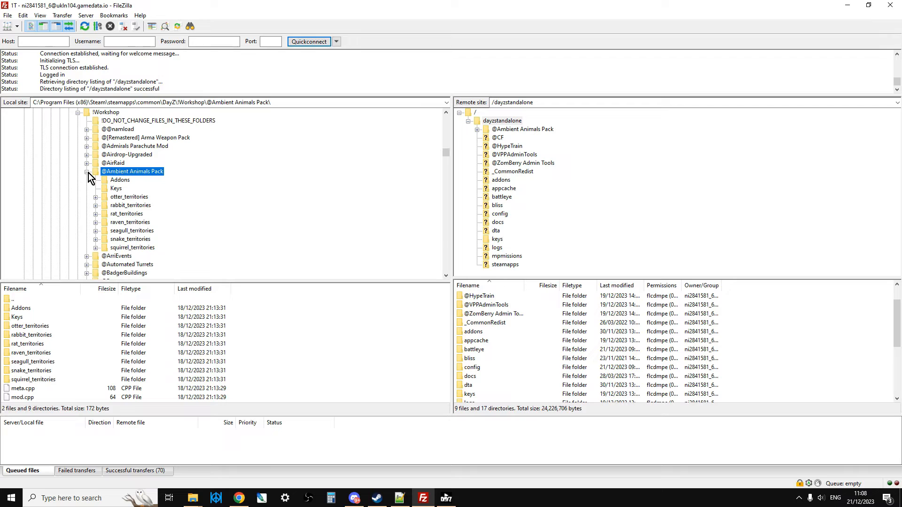
click(119, 189)
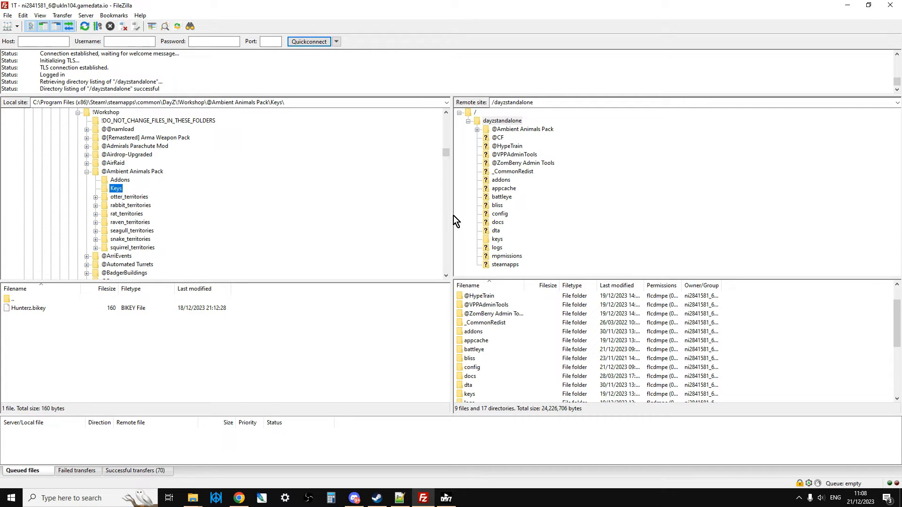
click(488, 239)
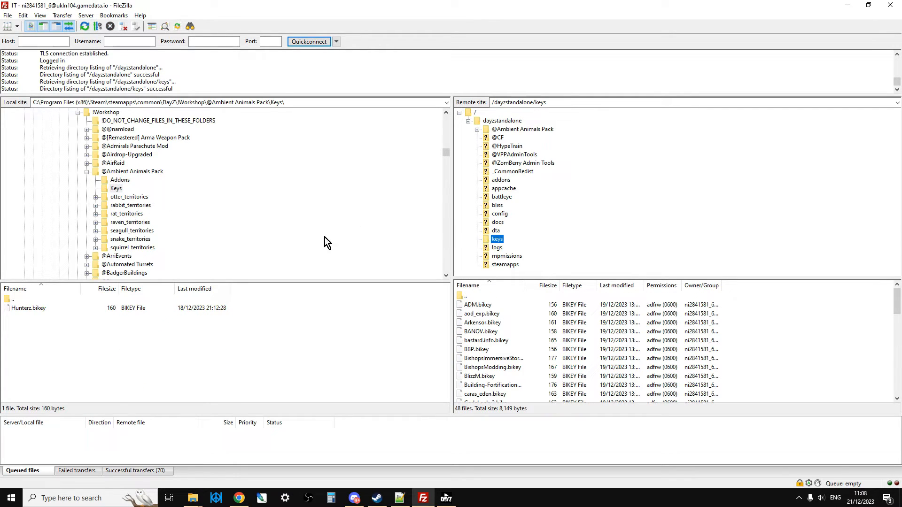
click(85, 311)
right_click(85, 312)
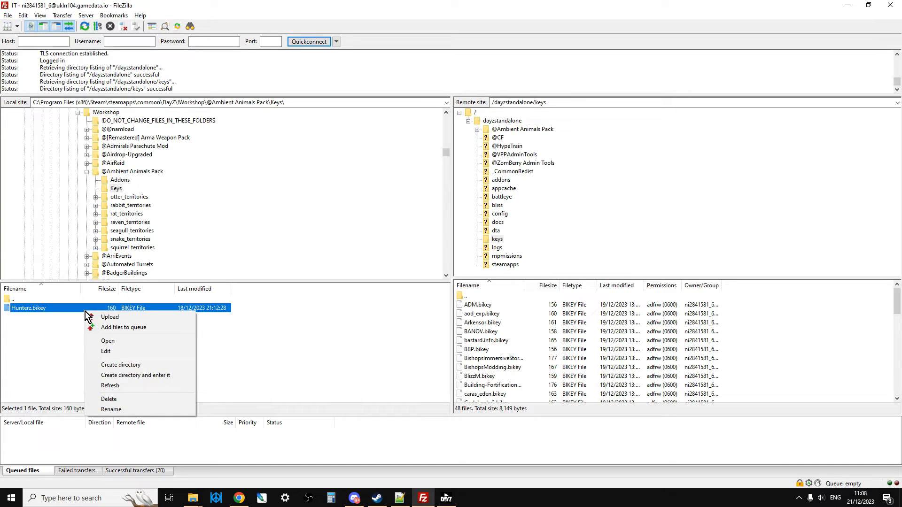
click(129, 318)
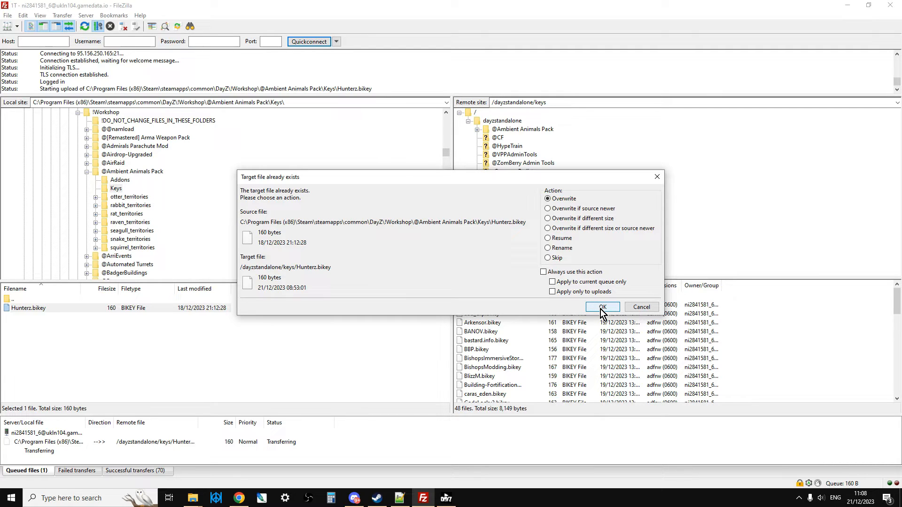
click(600, 309)
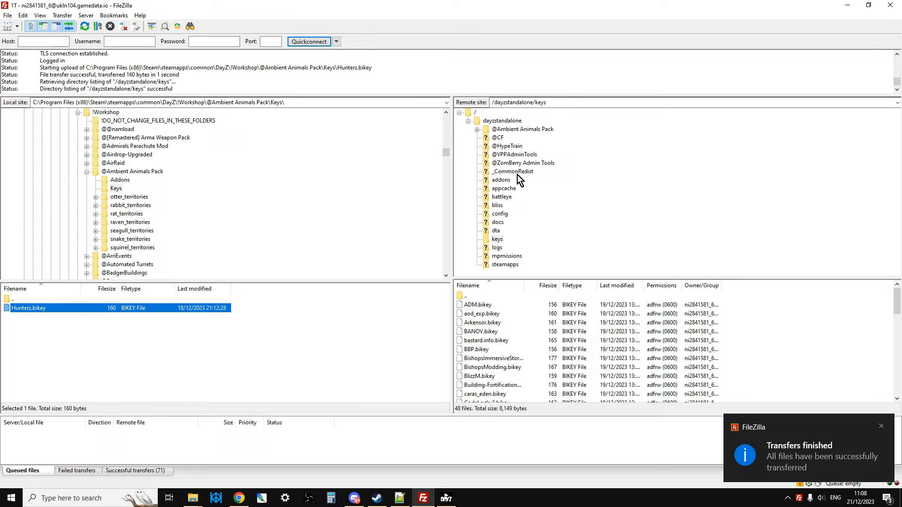
Switch to the Nitrado web interface in Chrome and open the DayZ server's general settings
click(239, 498)
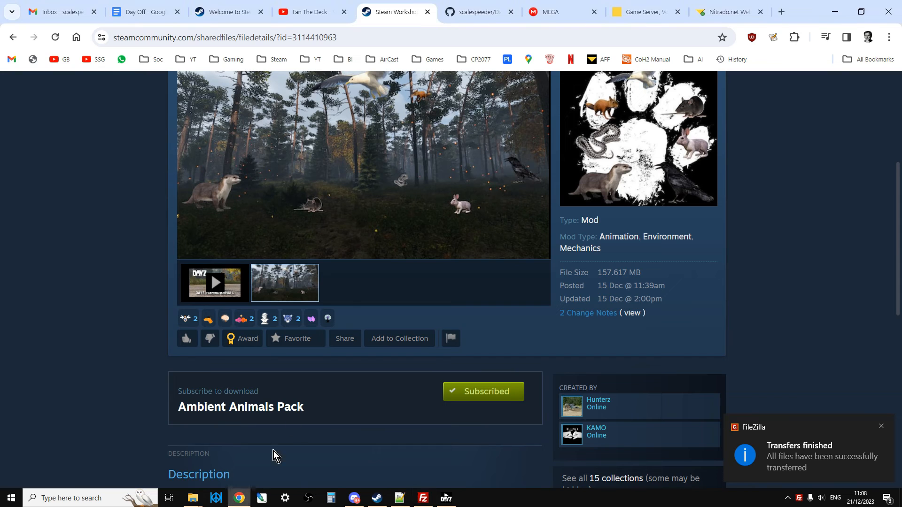
click(707, 14)
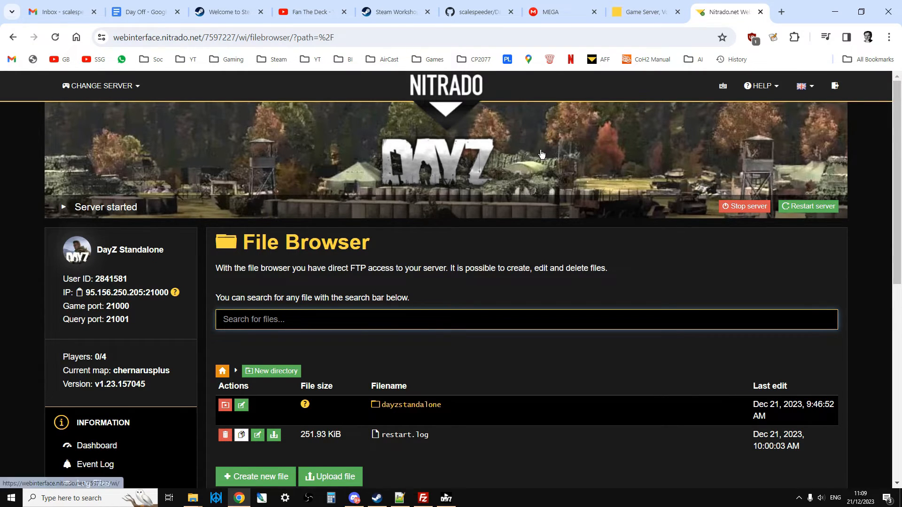
scroll(531, 172, down, 2)
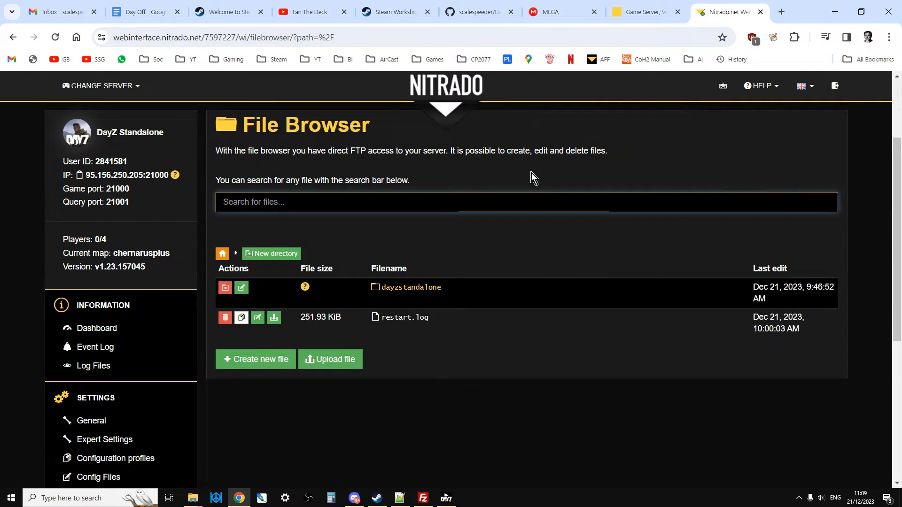
scroll(516, 184, down, 1)
click(92, 362)
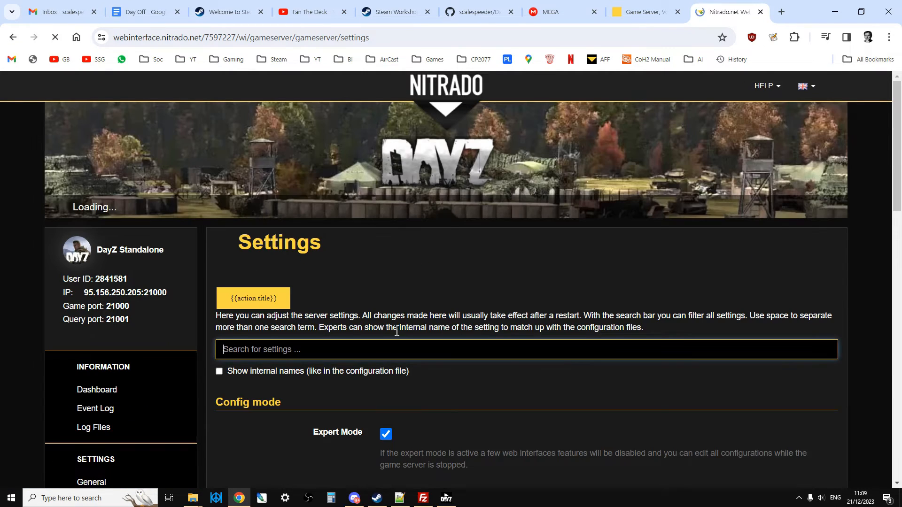
scroll(430, 316, down, 3)
scroll(433, 314, down, 6)
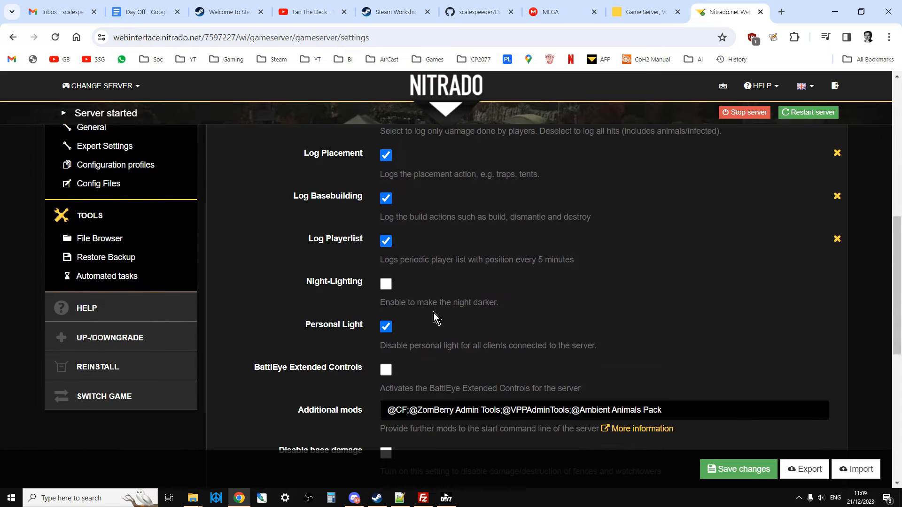
click(698, 293)
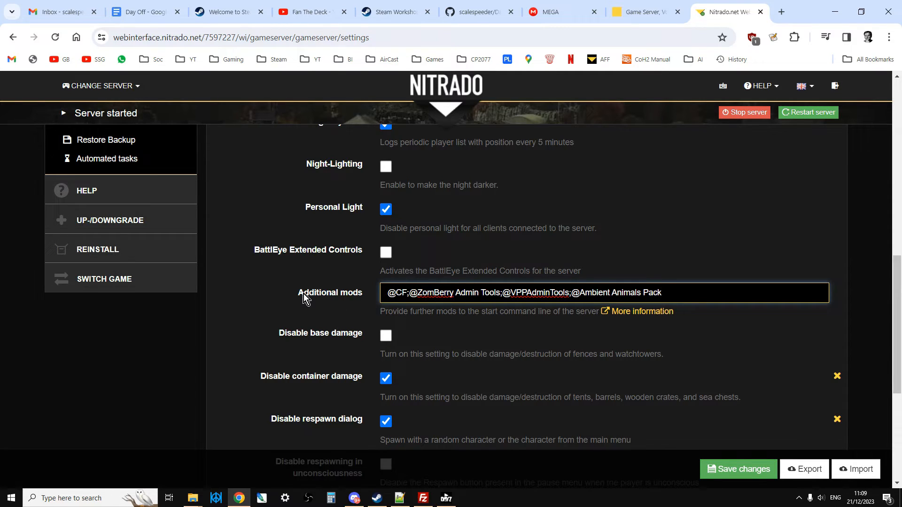
drag(301, 294, 363, 297)
click(554, 295)
drag(572, 294, 684, 298)
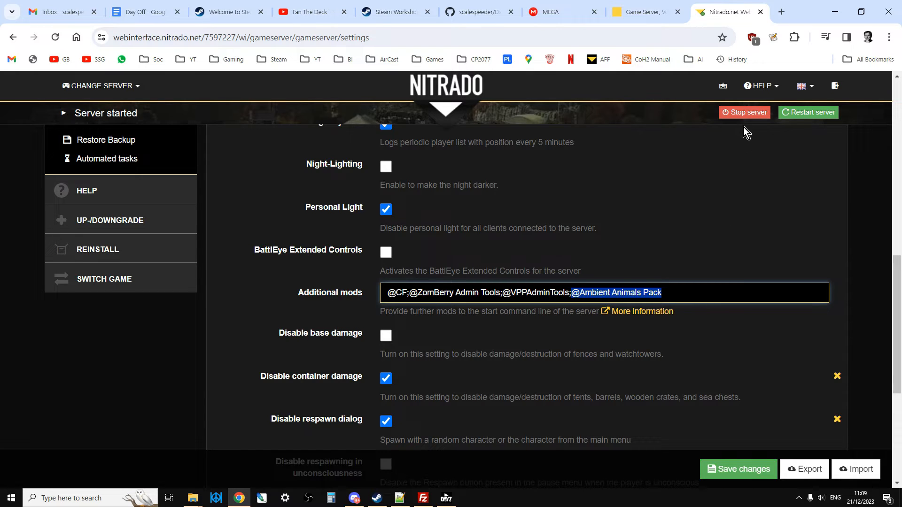
click(663, 293)
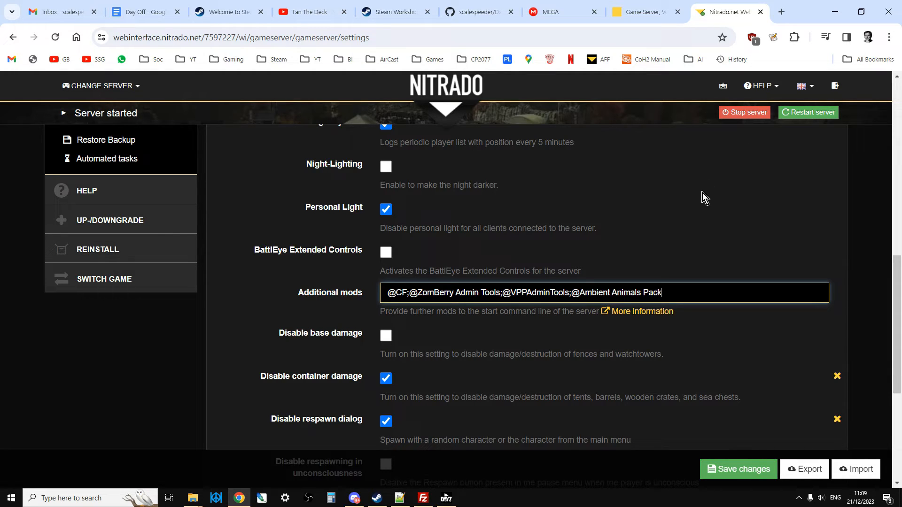
click(197, 500)
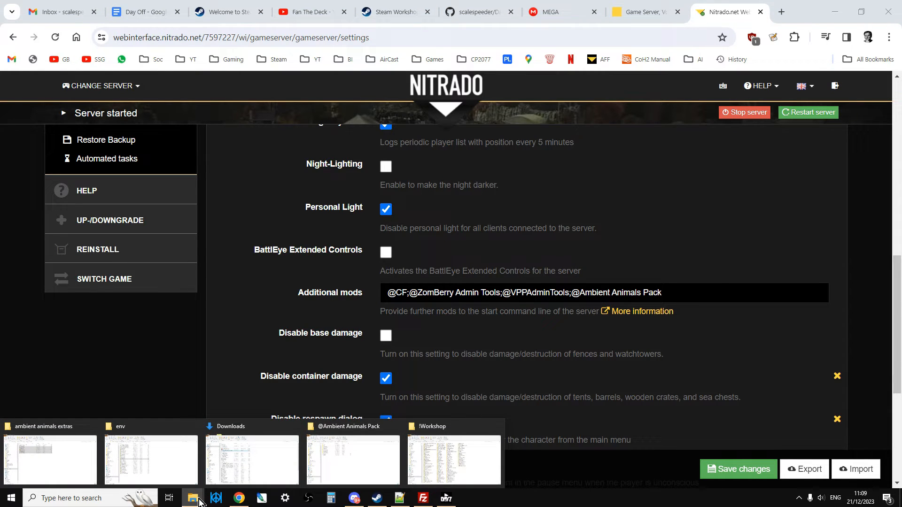
click(352, 459)
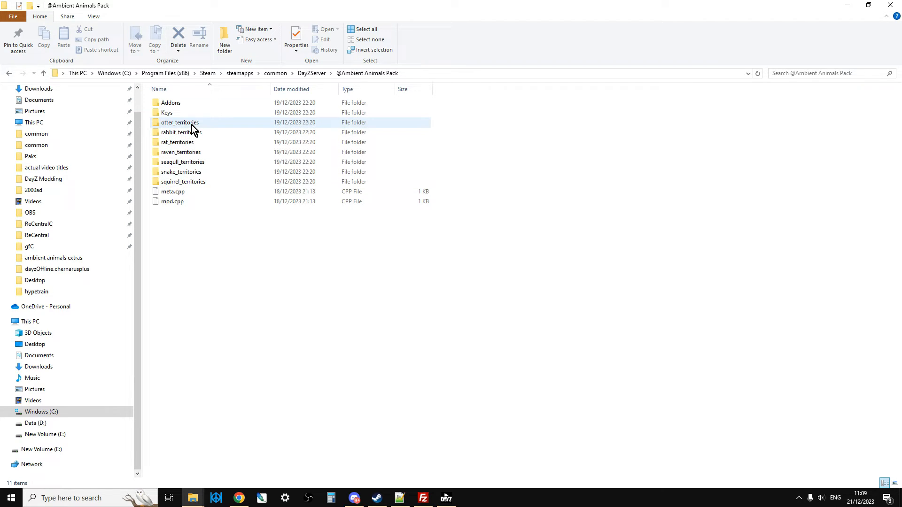
double_click(192, 125)
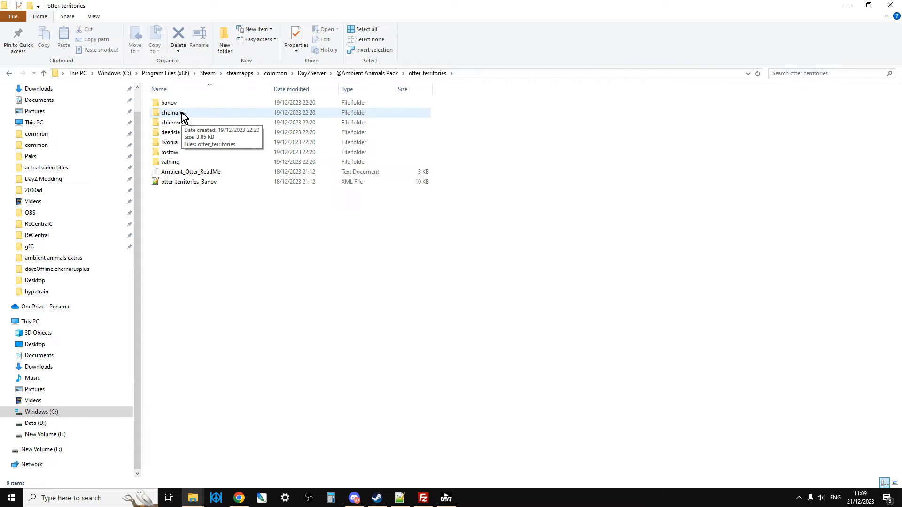
double_click(182, 112)
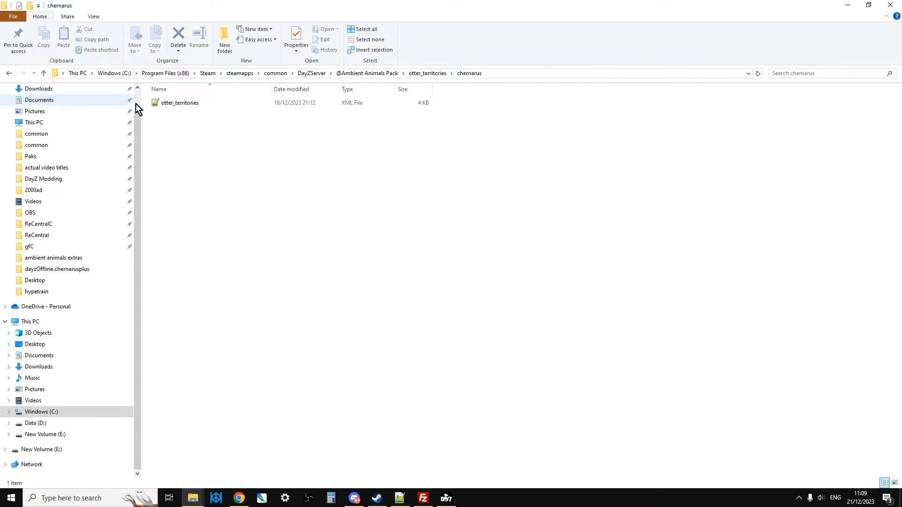
click(43, 75)
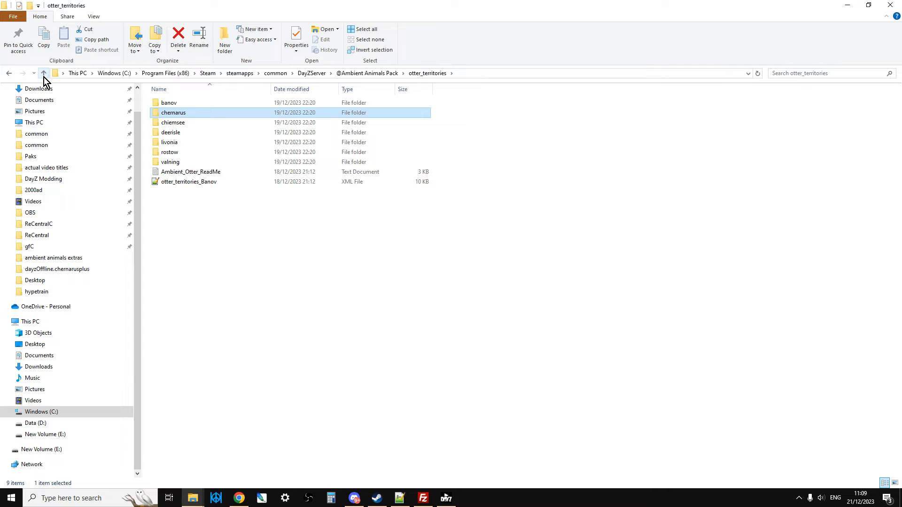
click(196, 174)
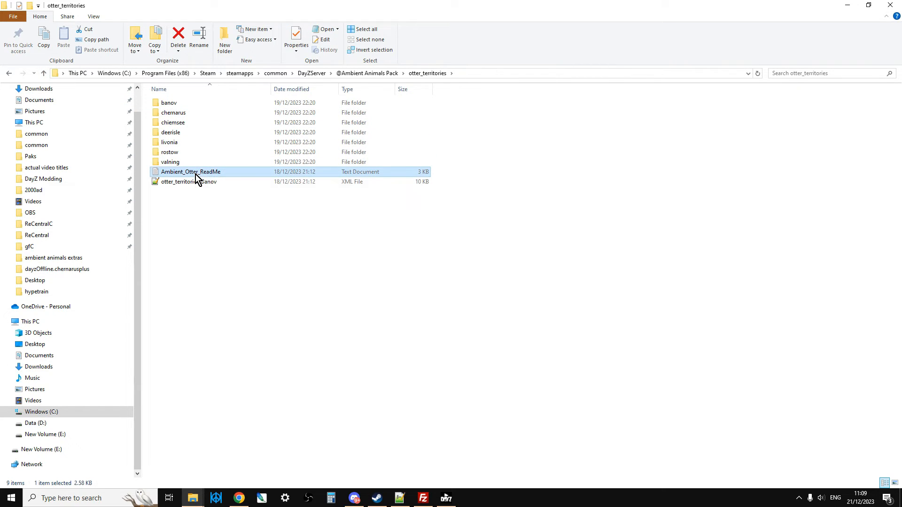
right_click(196, 174)
mouse_move(226, 254)
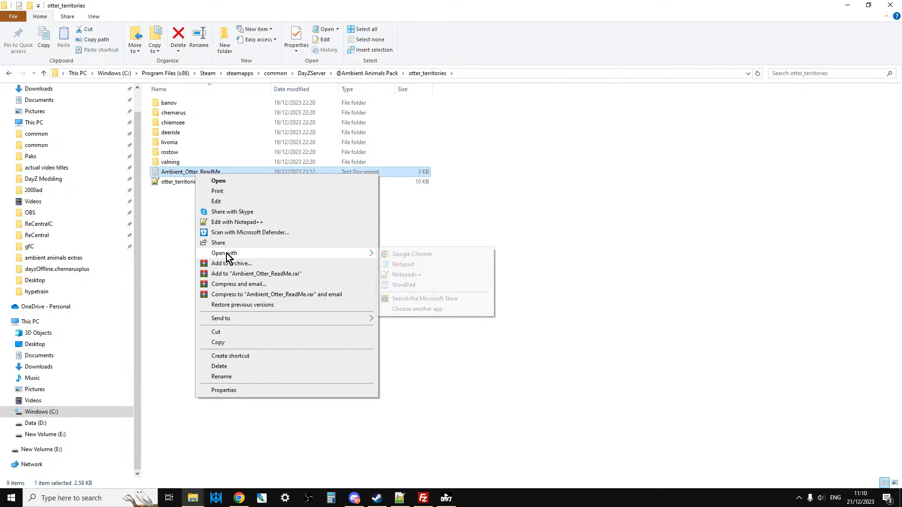
click(227, 223)
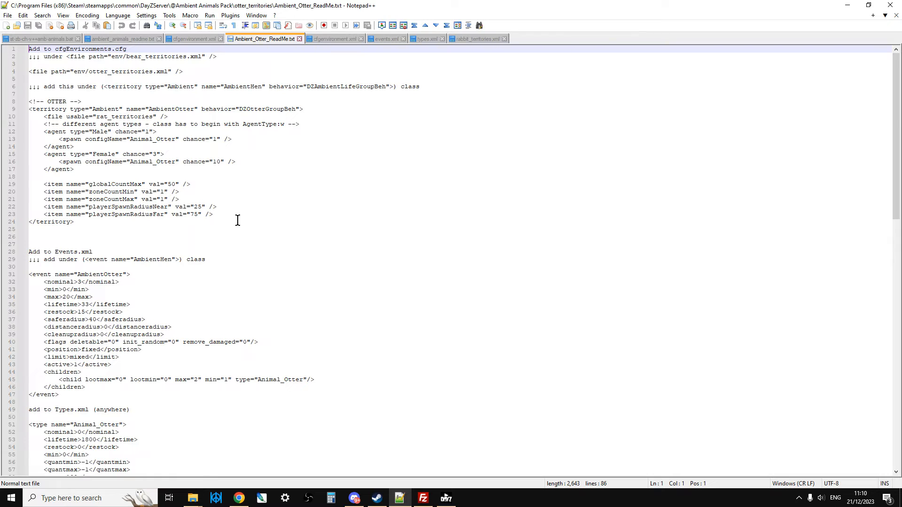
click(192, 499)
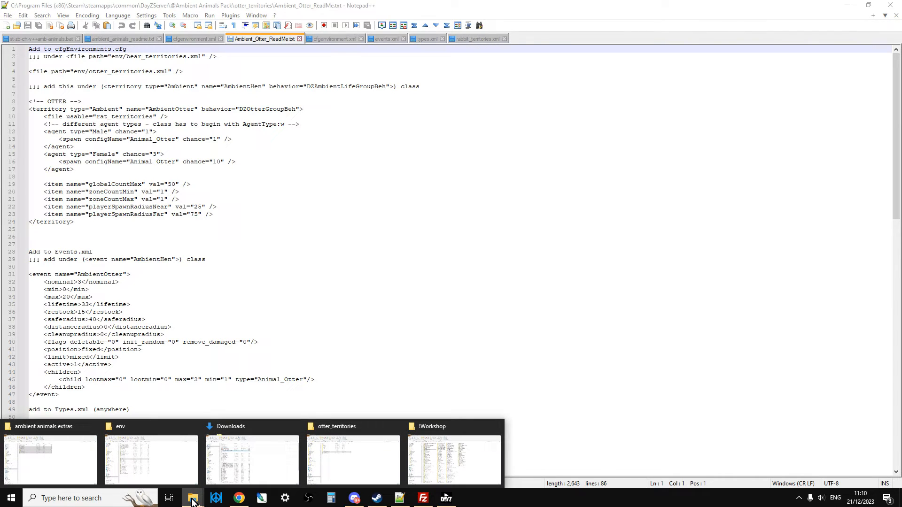
click(346, 458)
click(43, 73)
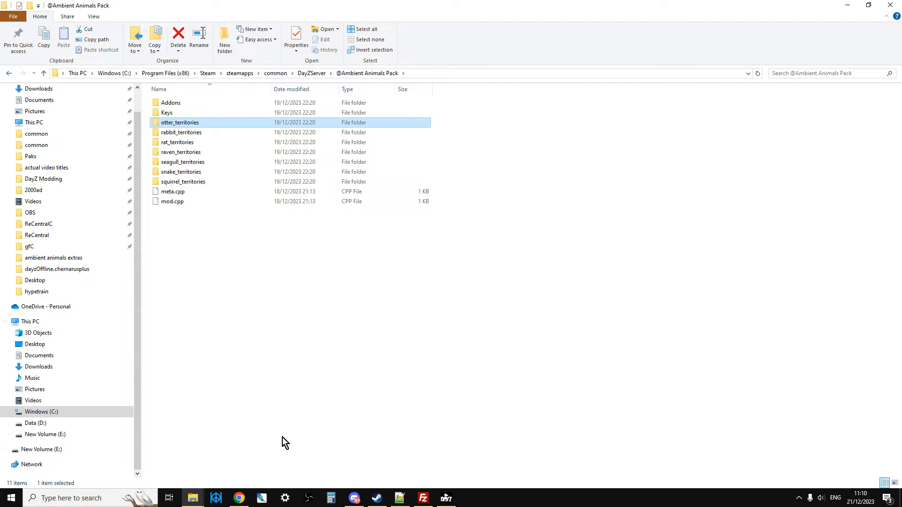
Switch to Chrome and check the Ambient Animals GitHub repository's files and download options, plus the MEGA share link for ambient animals extras
click(239, 497)
click(402, 12)
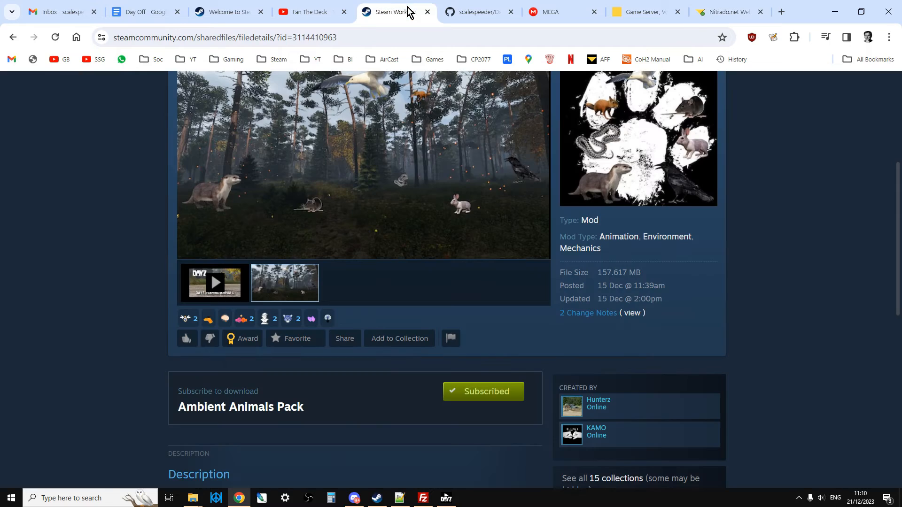
click(460, 11)
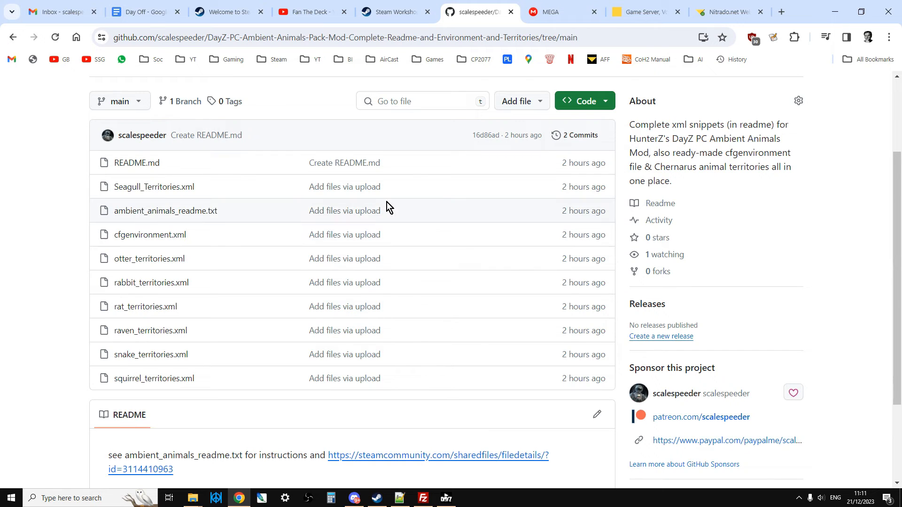
click(609, 108)
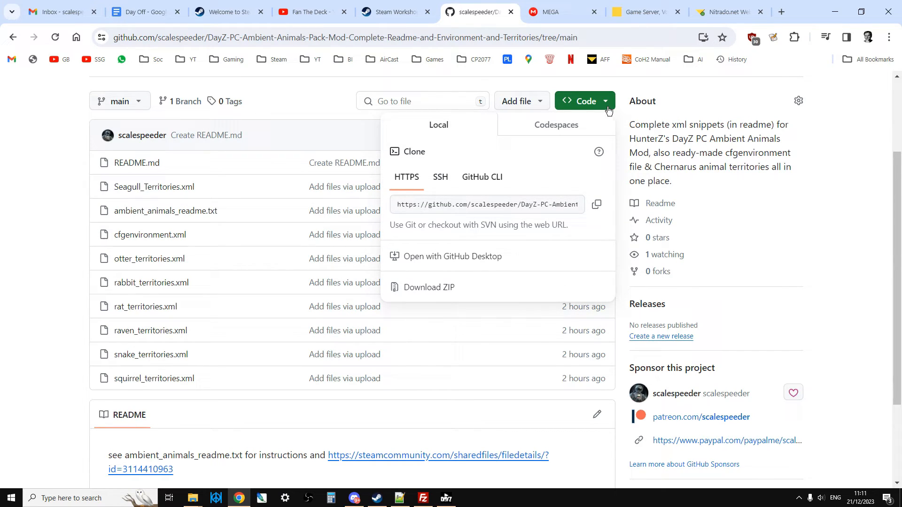
click(16, 287)
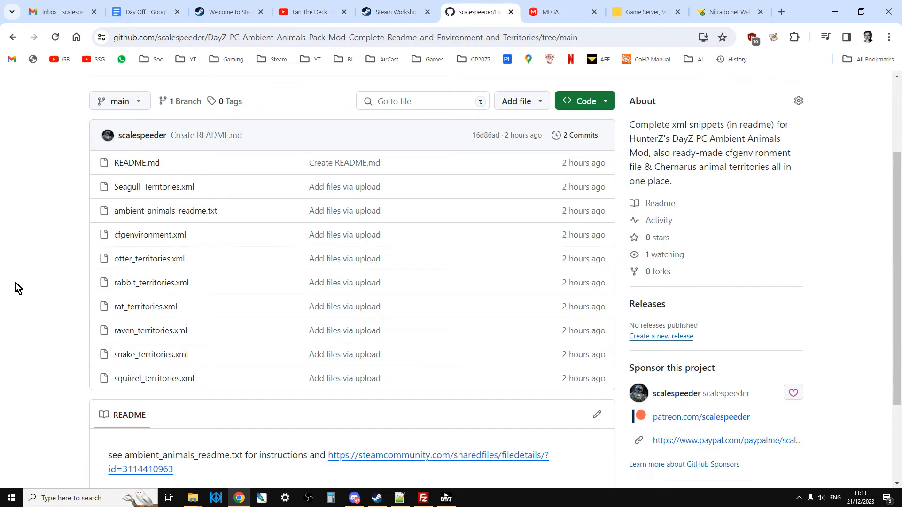
click(545, 13)
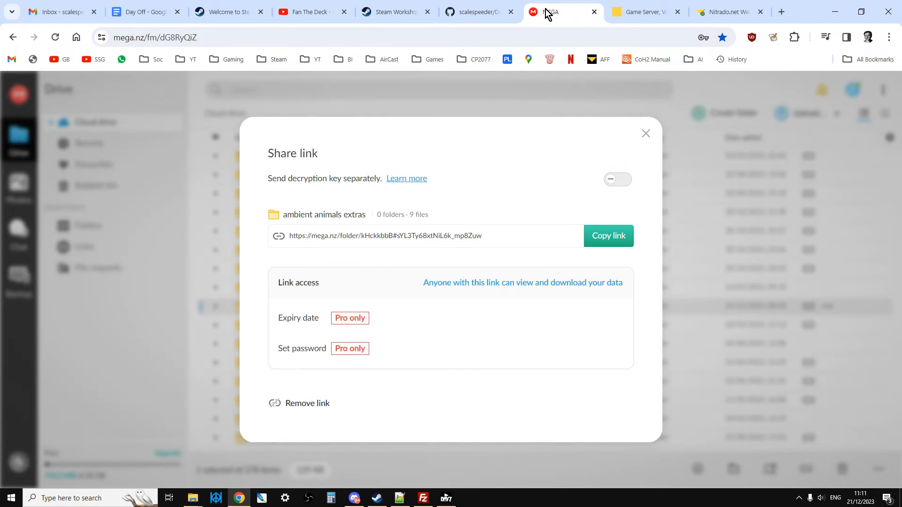
click(475, 14)
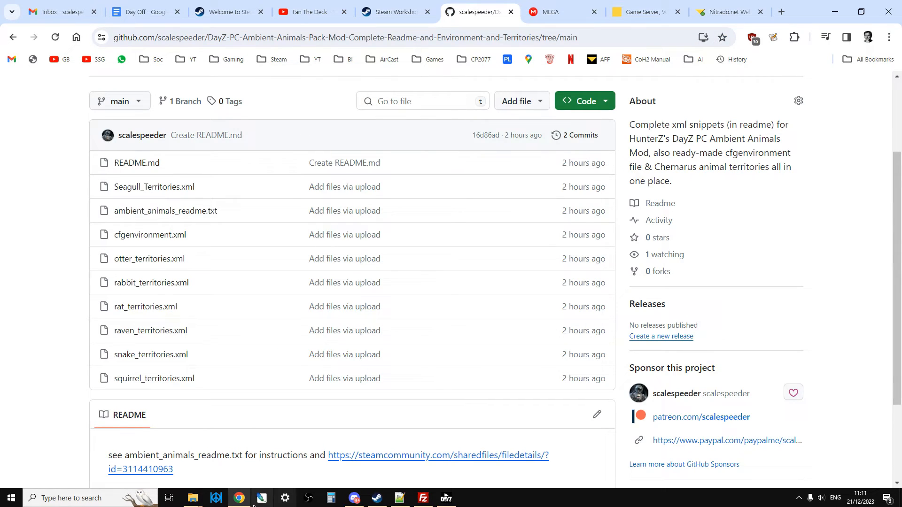
Open ambient_animals_readme from the ambient animals extras folder in Notepad++ and review its instructions from the beginning
click(192, 499)
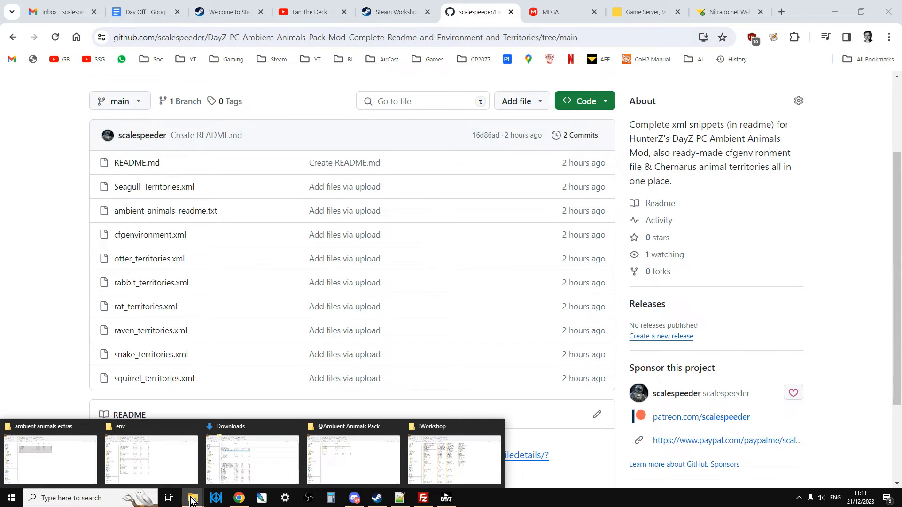
click(77, 448)
click(385, 258)
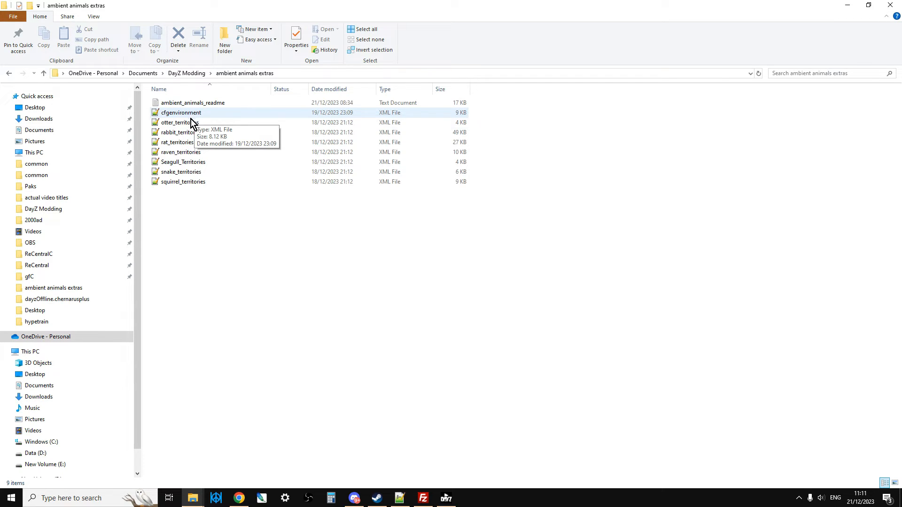
click(212, 105)
right_click(212, 105)
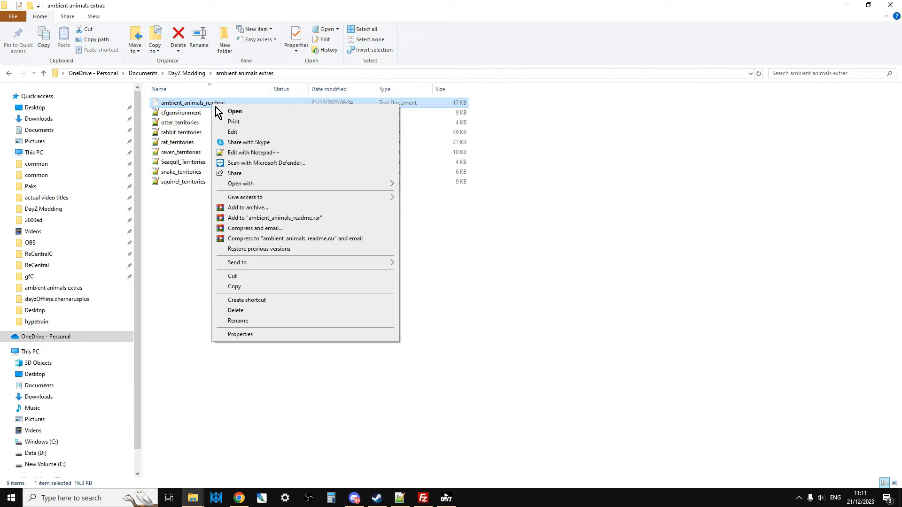
click(248, 153)
scroll(294, 224, up, 20)
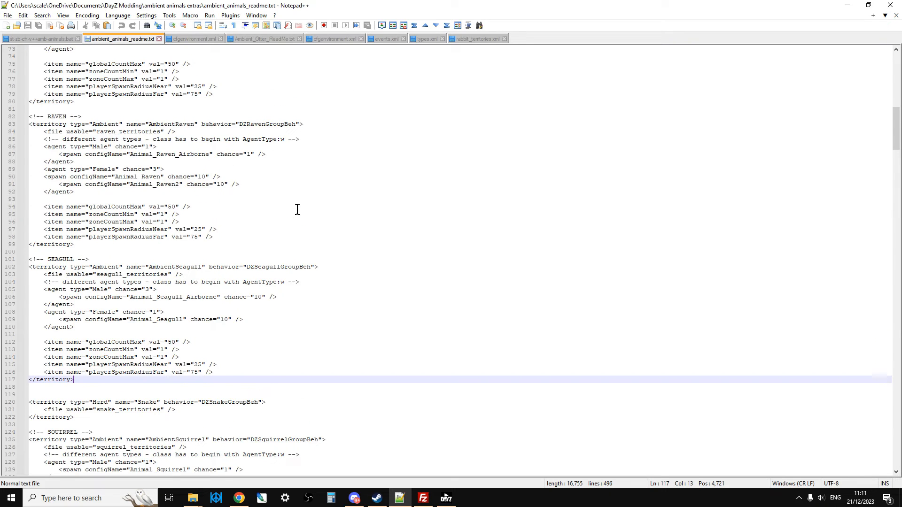
click(249, 191)
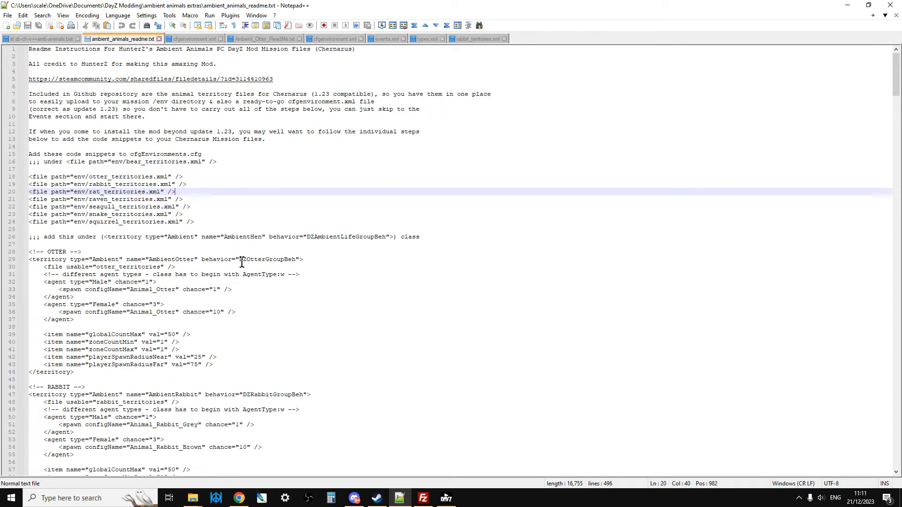
Locate cfgenvironment in the local dayzOffline.chernarusplus mission folder in File Explorer, and return to the readme in Notepad++
click(195, 501)
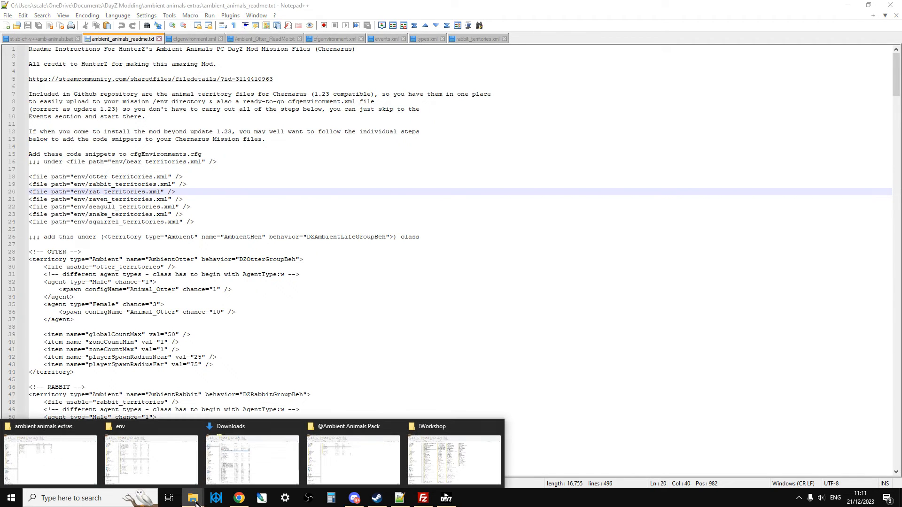
click(179, 477)
click(43, 73)
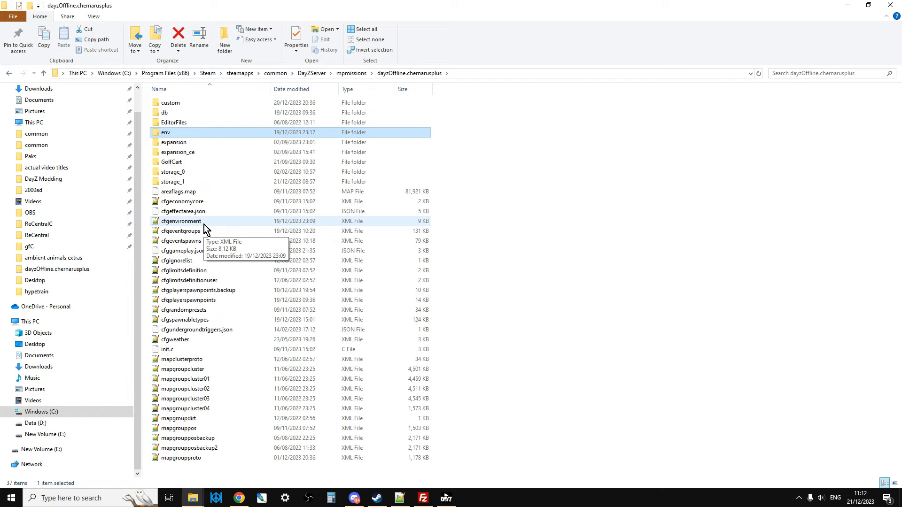
click(399, 498)
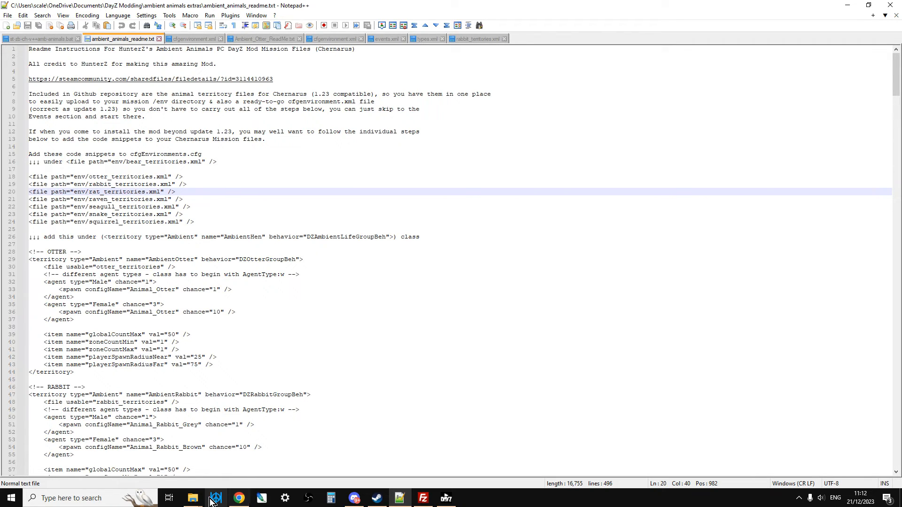
Switch to FileZilla, enter the server's mpmissions/dayzOffline.chernarusplus folder, and open cfgenvironment.xml for viewing and editing
click(424, 500)
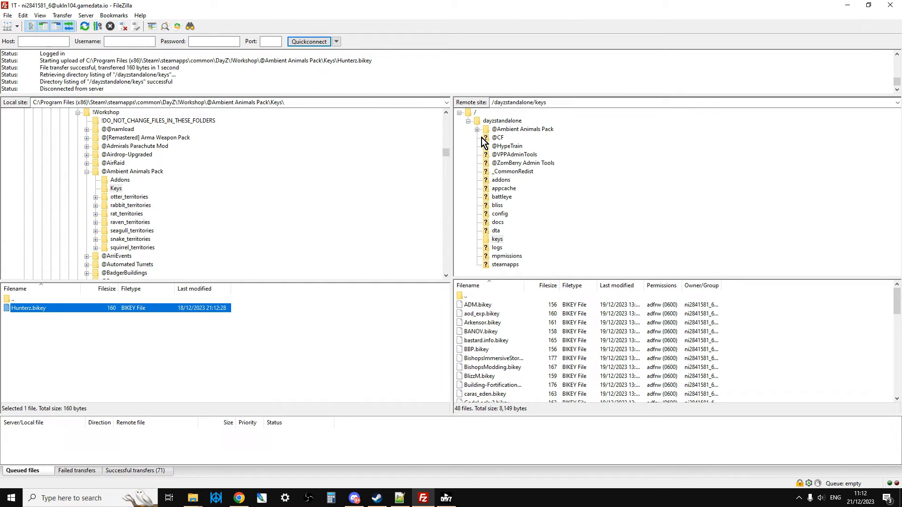
click(506, 256)
double_click(476, 305)
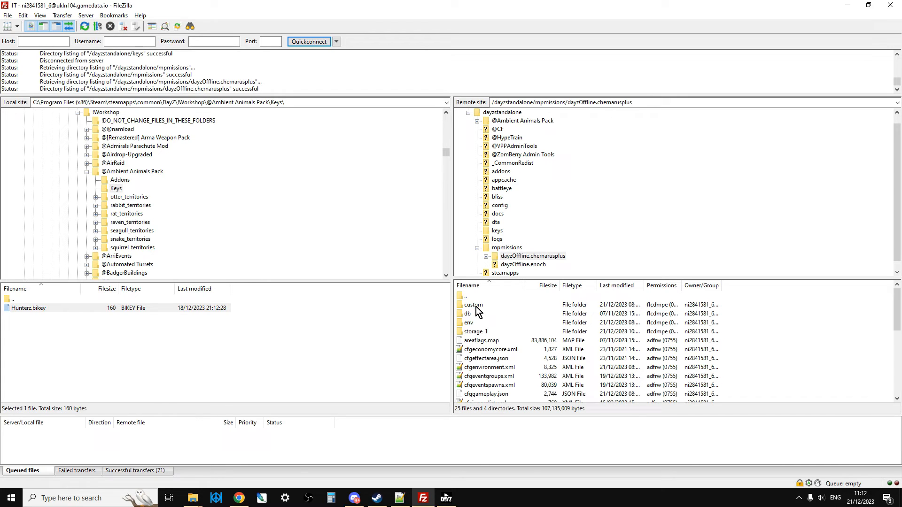
scroll(514, 322, down, 1)
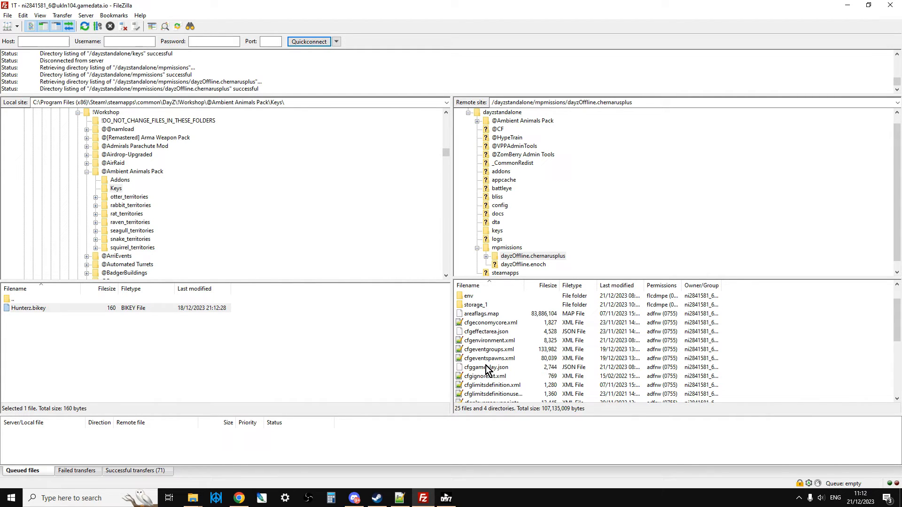
click(491, 343)
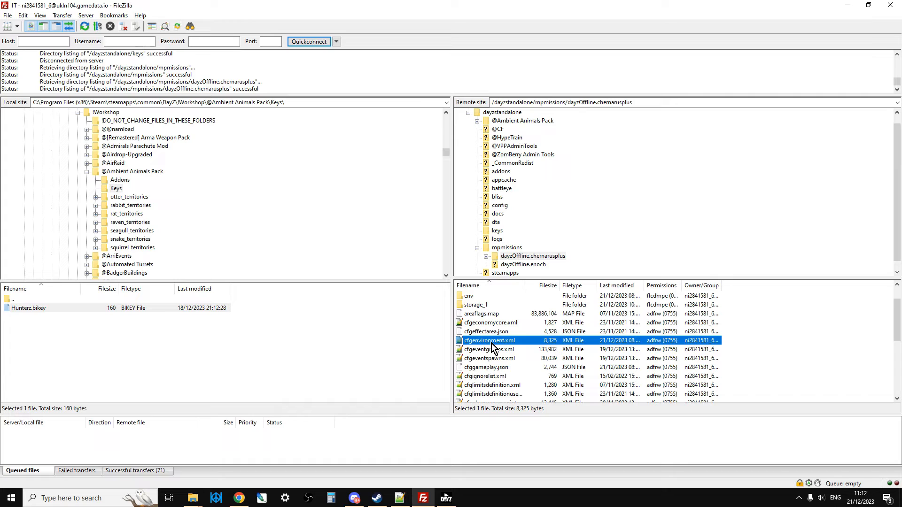
right_click(491, 343)
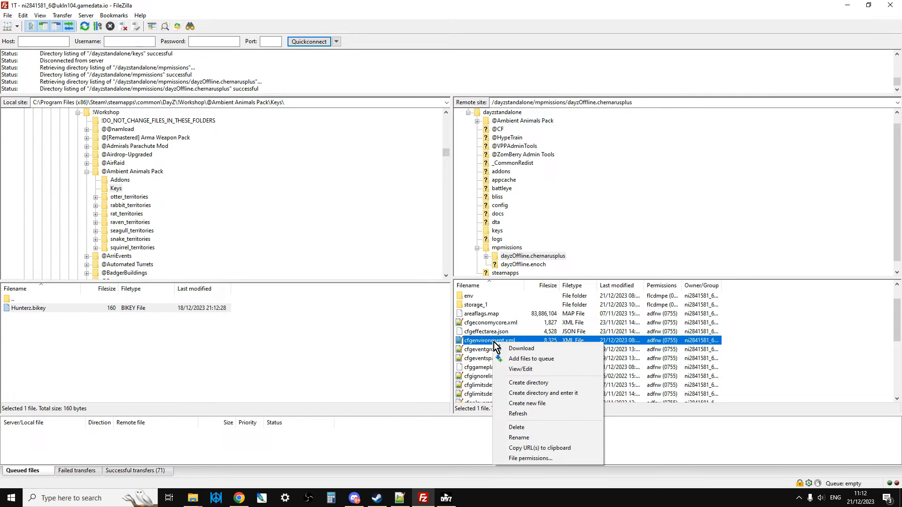
click(520, 370)
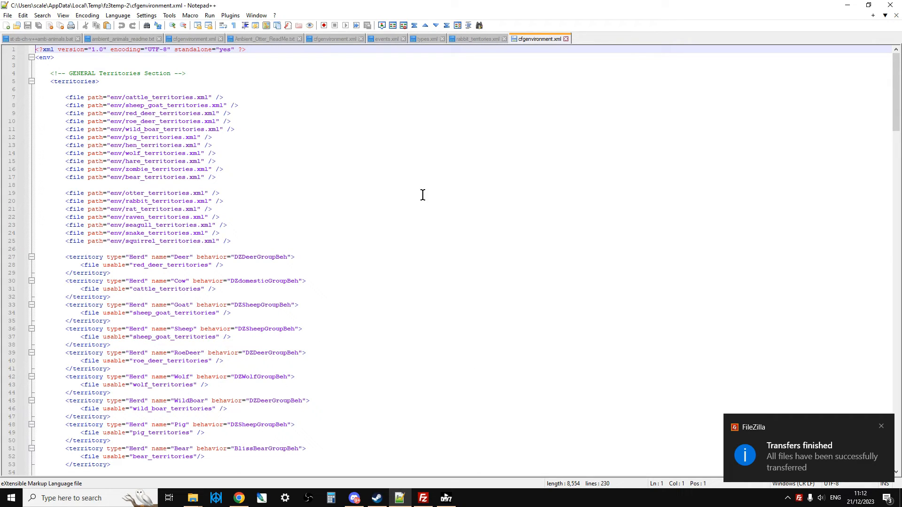
Copy the otter through squirrel territory file path lines from ambient_animals_readme.txt and find their place below bear_territories in cfgenvironment.xml
click(136, 39)
drag(203, 221, 29, 177)
right_click(64, 189)
click(100, 205)
click(526, 38)
drag(242, 240, 50, 193)
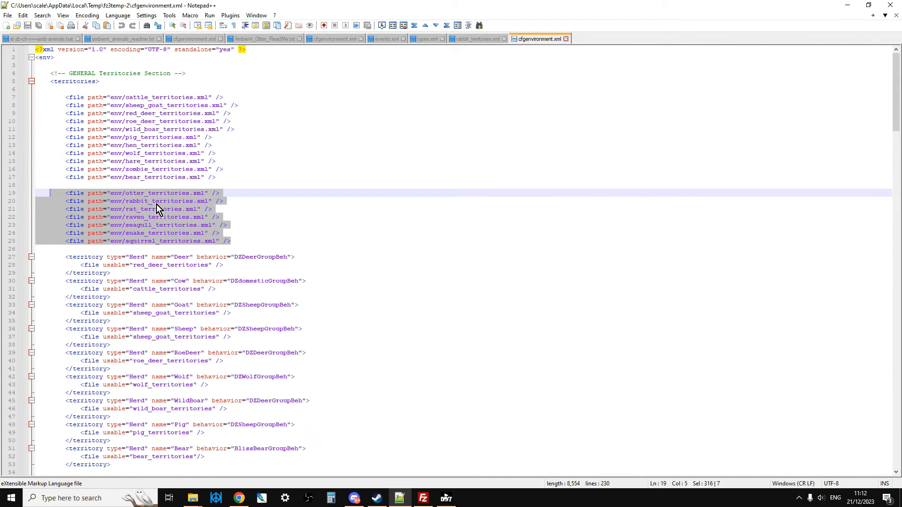
click(292, 223)
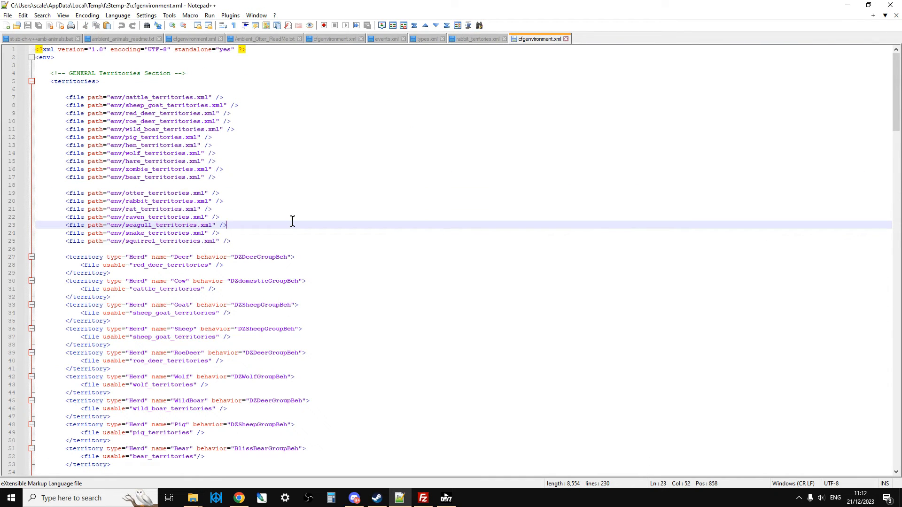
Copy the ambient animal territory blocks, from OTTER through SQUIRREL, in ambient_animals_readme.txt
click(142, 40)
scroll(249, 202, down, 1)
drag(30, 207, 162, 357)
scroll(162, 357, down, 1)
drag(170, 369, 221, 373)
right_click(164, 288)
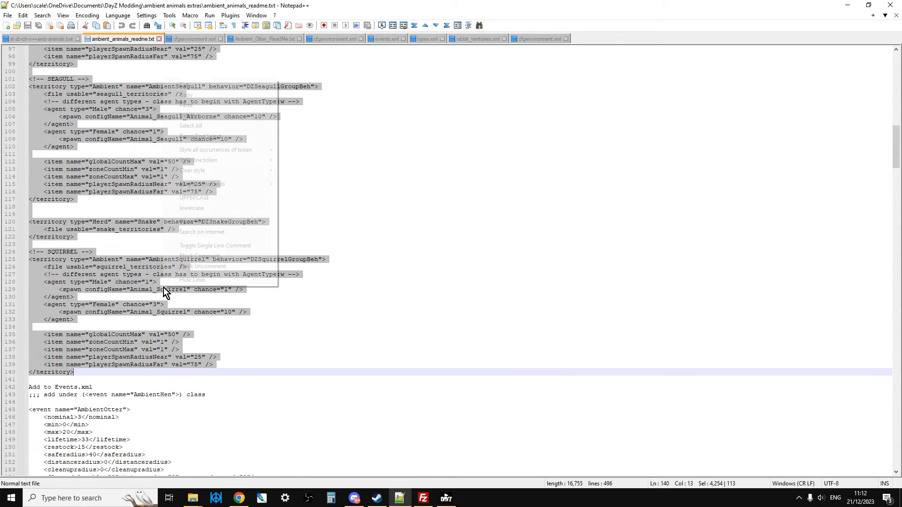
click(210, 96)
Review the animal territory blocks placed below the Bear territory in cfgenvironment.xml, close that file, and return to the readme
click(536, 38)
scroll(320, 243, down, 13)
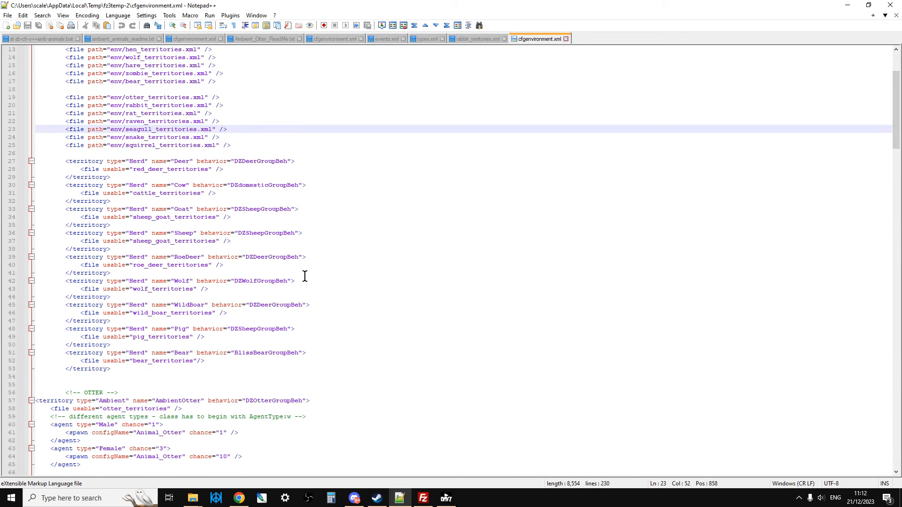
drag(53, 178, 184, 371)
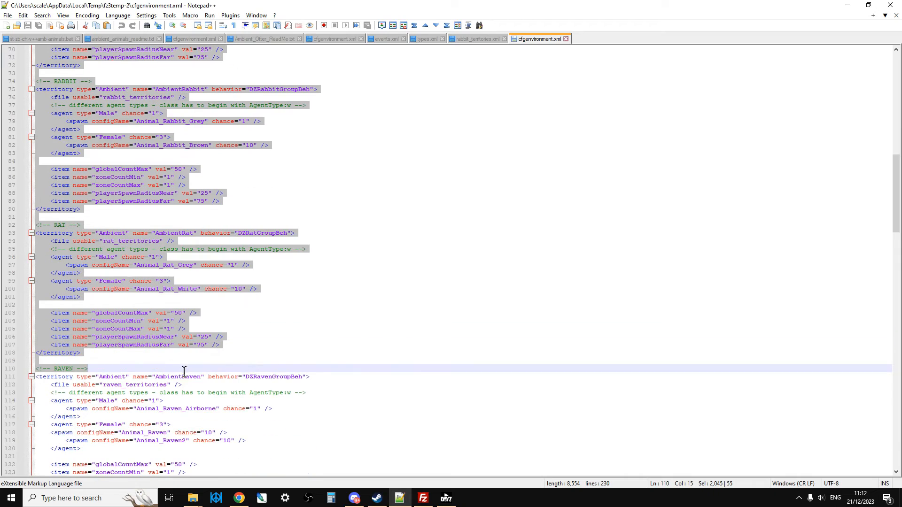
click(366, 326)
scroll(363, 325, up, 19)
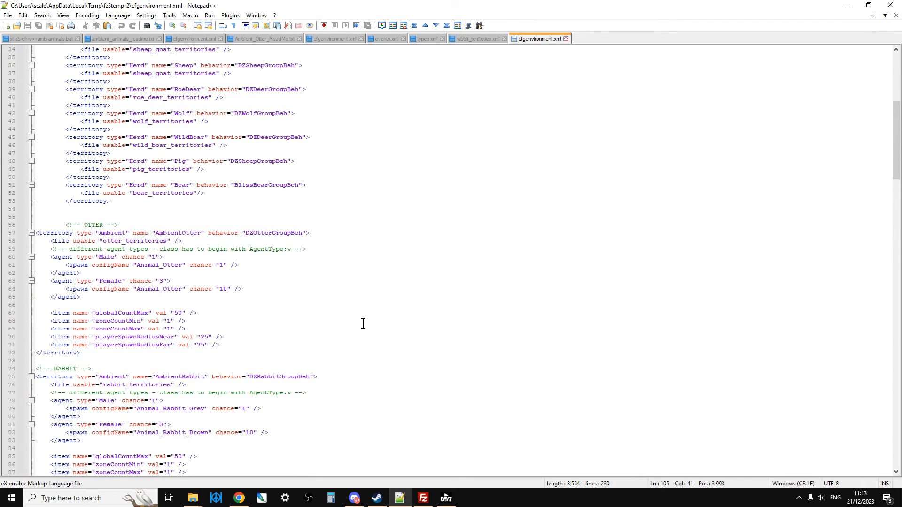
scroll(363, 323, up, 1)
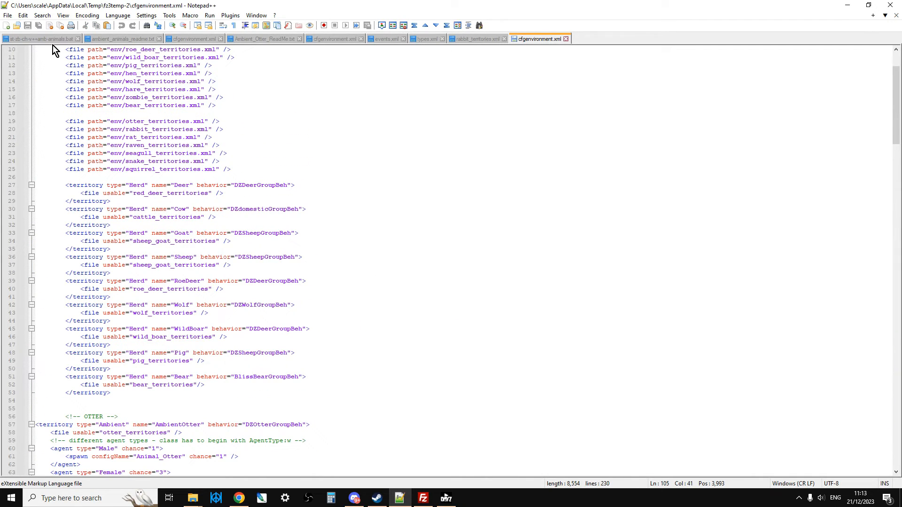
click(566, 39)
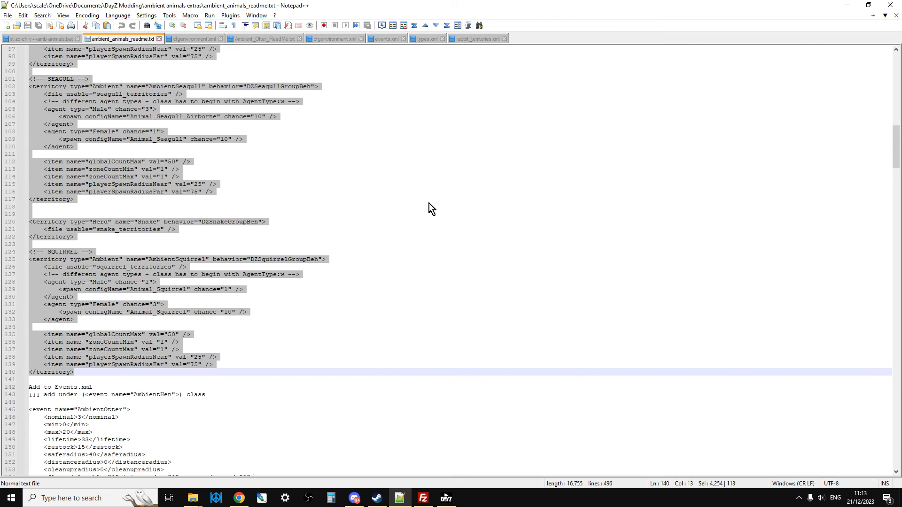
click(422, 206)
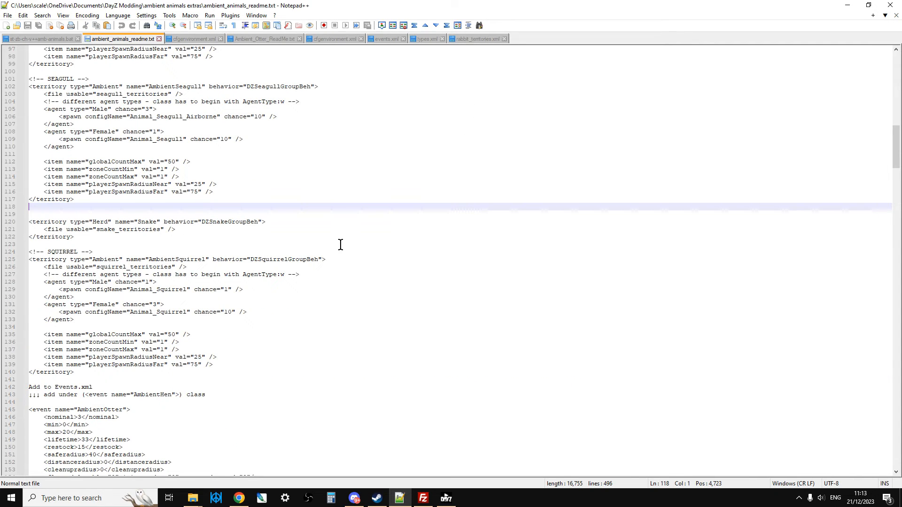
Switch to the Nitrado web interface in Chrome and browse the server files to dayzstandalone/mpmissions/dayzOffline.chernarusplus
click(239, 498)
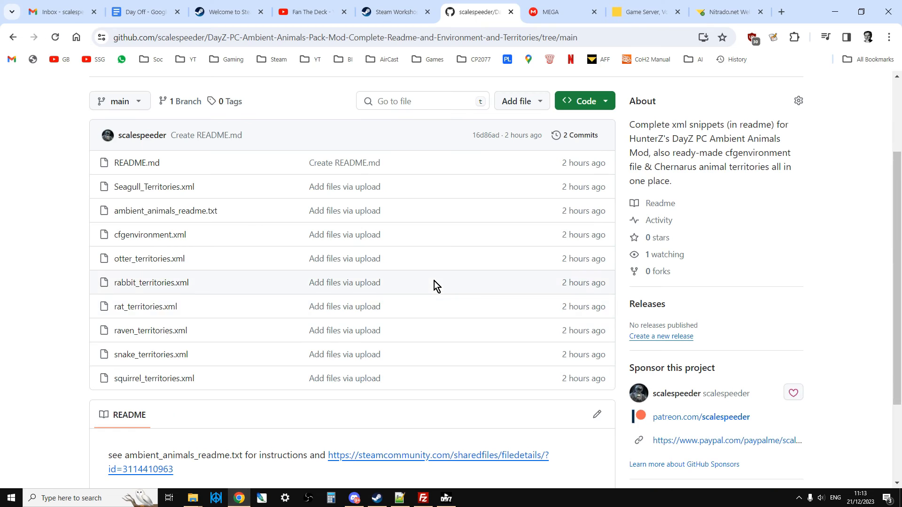
click(706, 13)
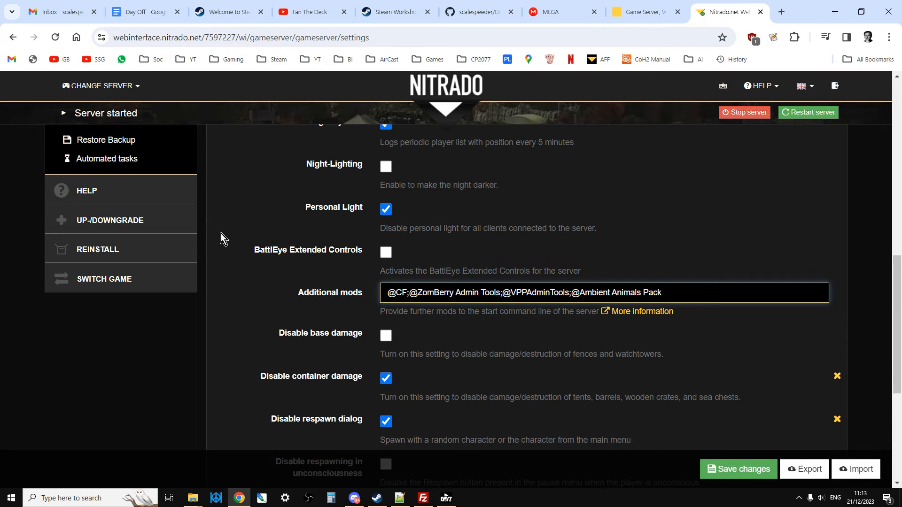
scroll(137, 249, up, 1)
click(126, 184)
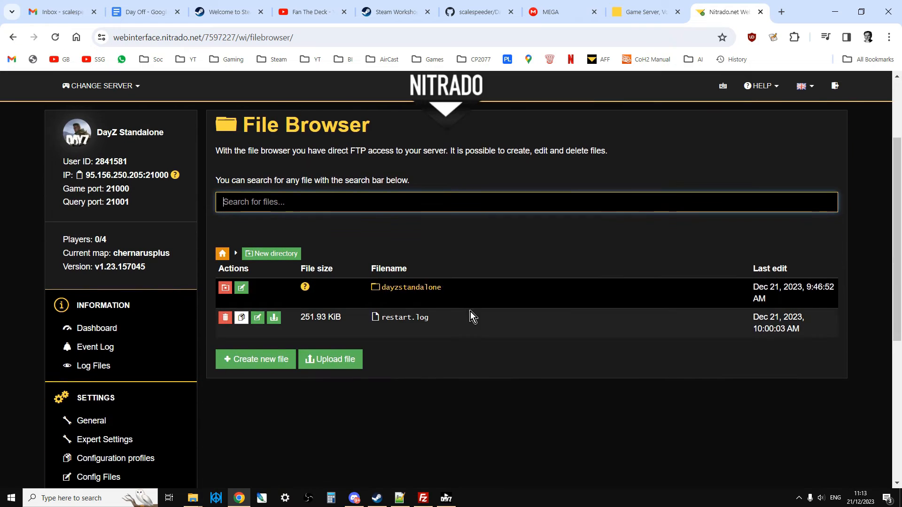
click(413, 290)
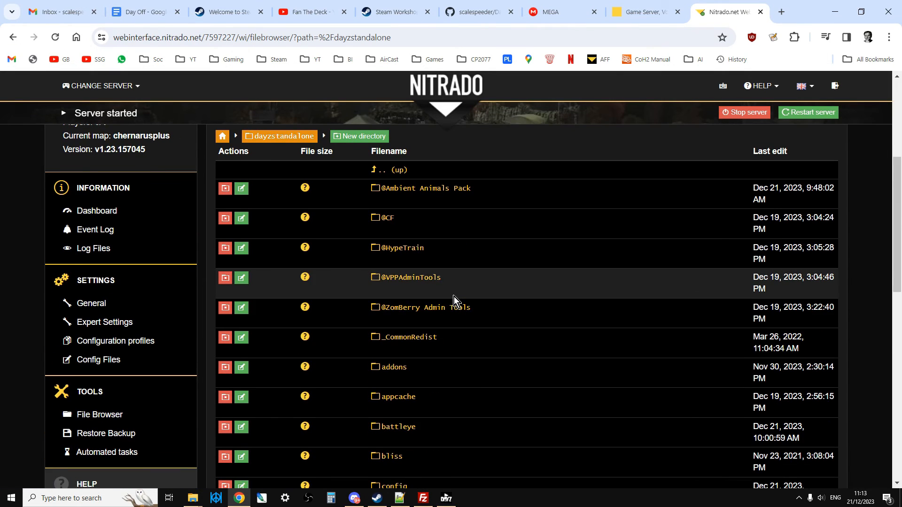
scroll(454, 297, down, 6)
click(407, 284)
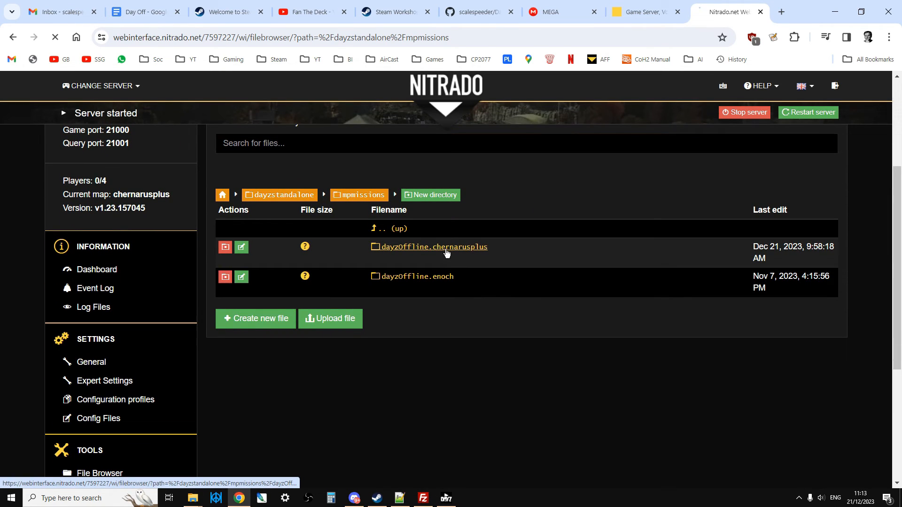
click(446, 249)
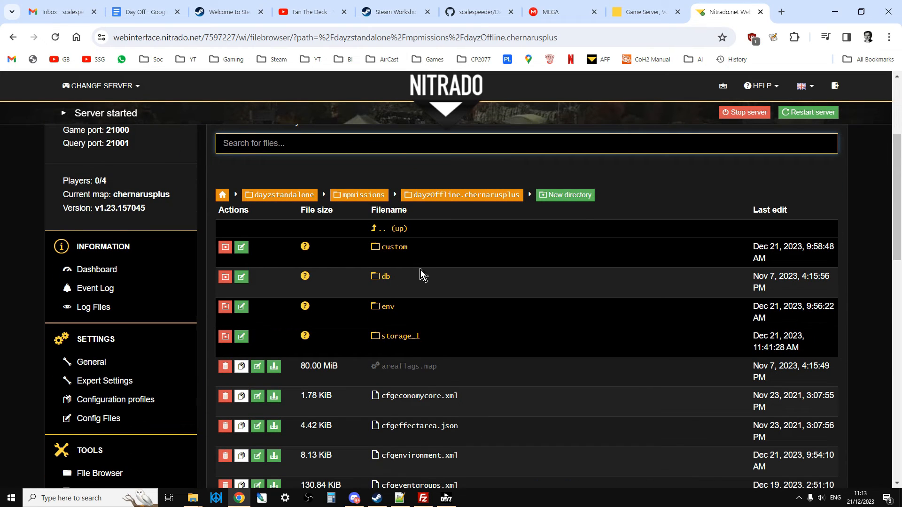
Start a file upload to the mission folder, select cfgenvironment from DayZ Modding's ambient animals extras folder, and cancel the upload
scroll(422, 270, down, 1)
scroll(418, 279, down, 3)
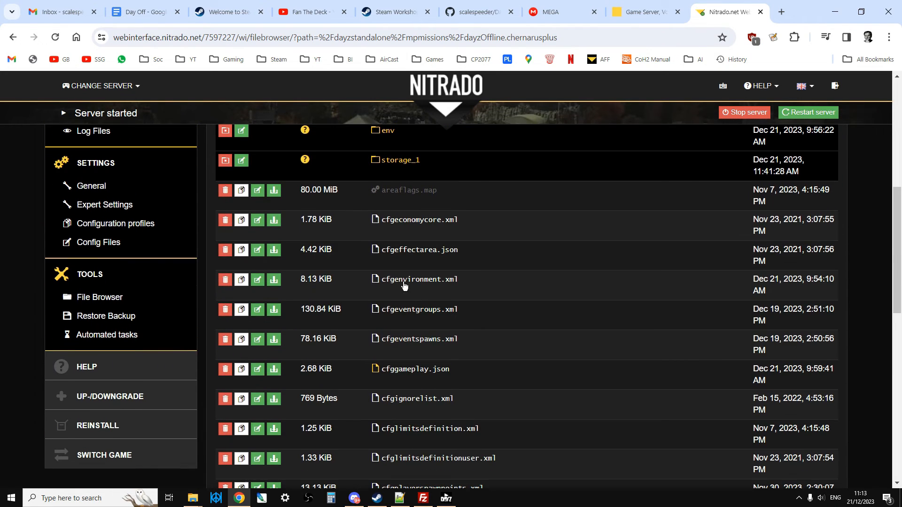
scroll(413, 286, down, 3)
scroll(435, 351, down, 5)
click(346, 401)
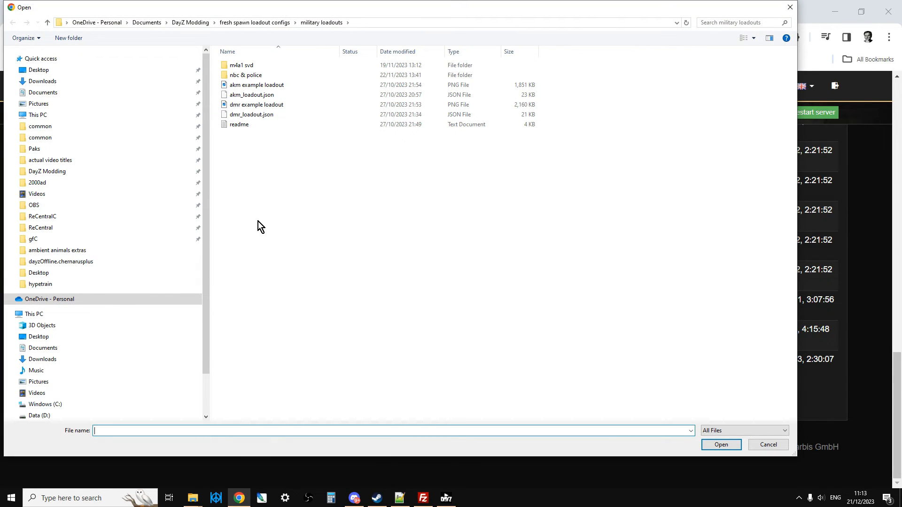
click(59, 171)
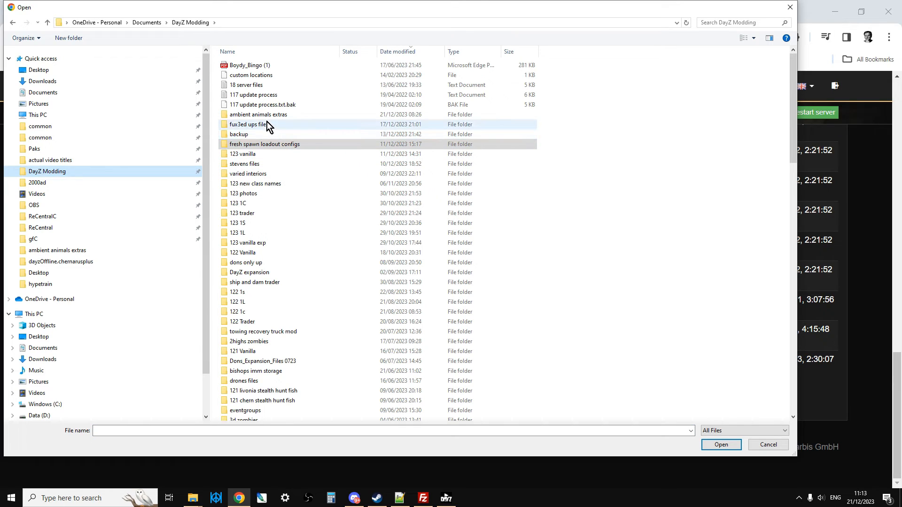
double_click(266, 115)
click(263, 76)
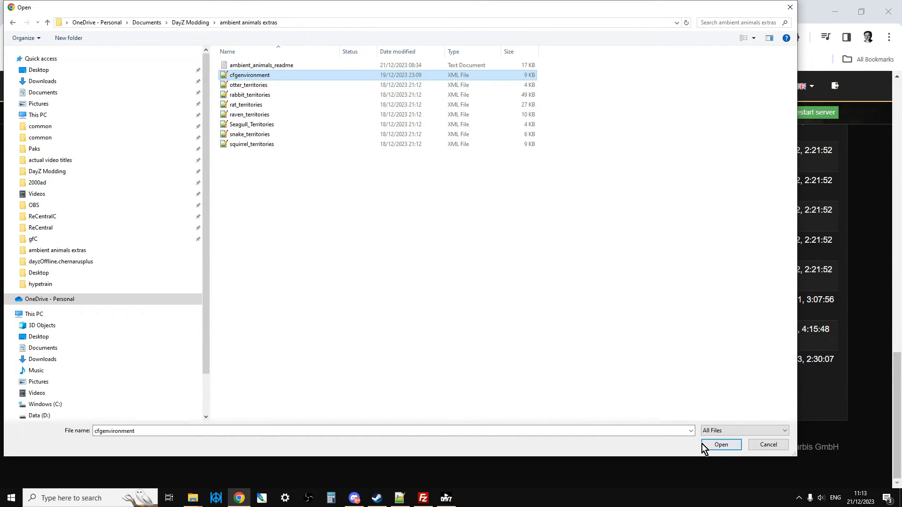
click(770, 446)
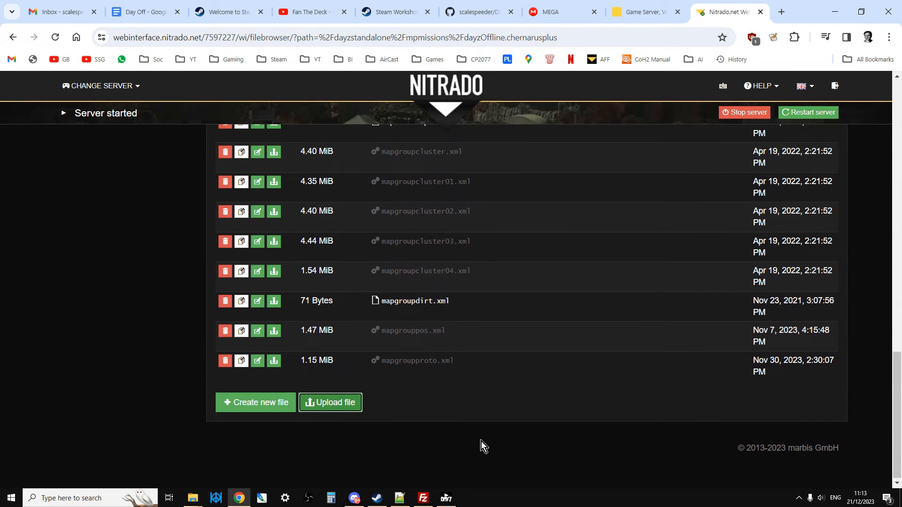
Open the env folder inside dayzOffline.chernarusplus in the file browser
scroll(473, 430, up, 20)
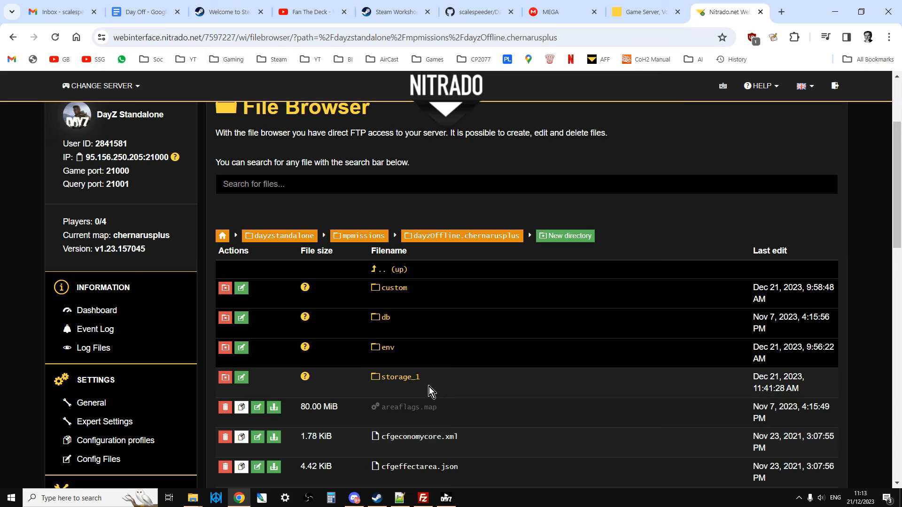
click(389, 348)
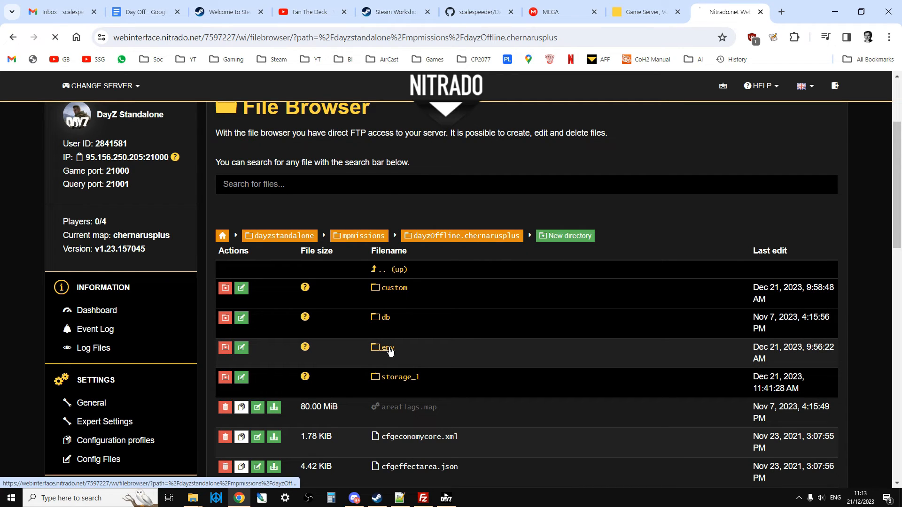
scroll(468, 393, down, 12)
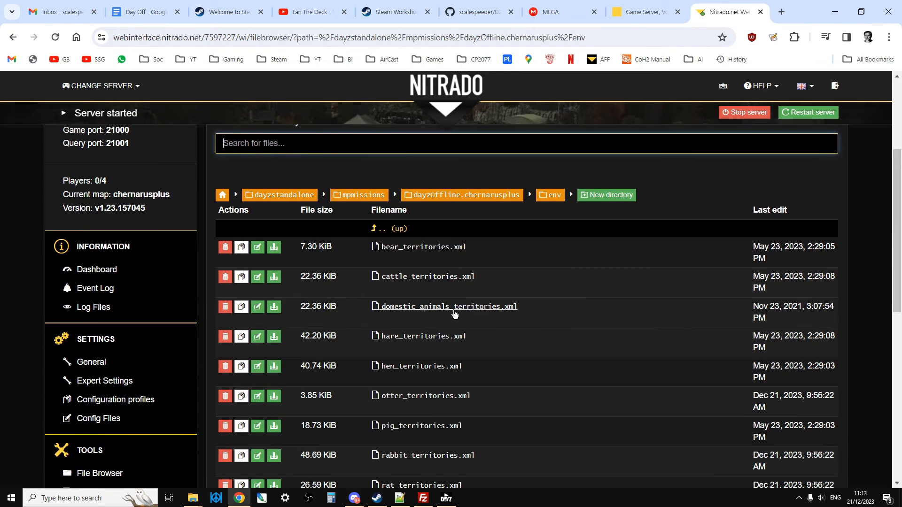
Start a file upload to the env folder, select the seven territory files, otter through squirrel, in ambient animals extras, and cancel the upload
click(330, 401)
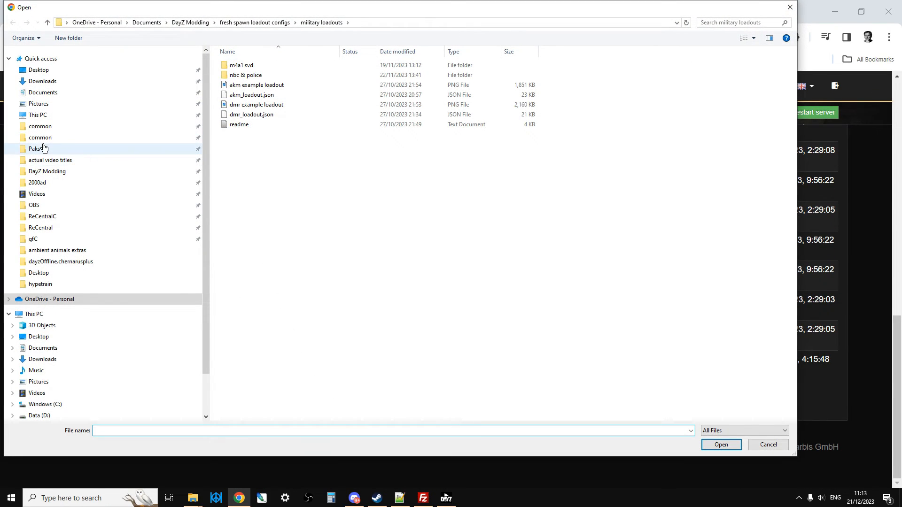
click(46, 161)
click(46, 172)
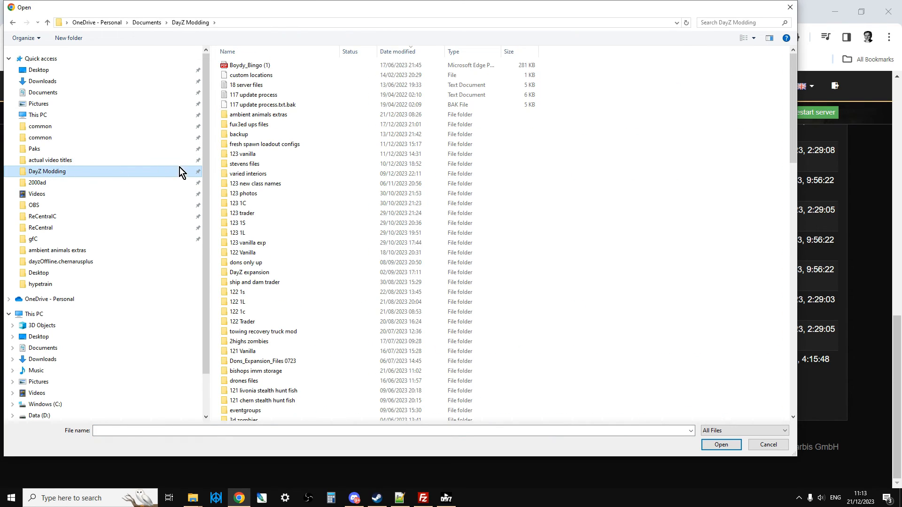
double_click(267, 114)
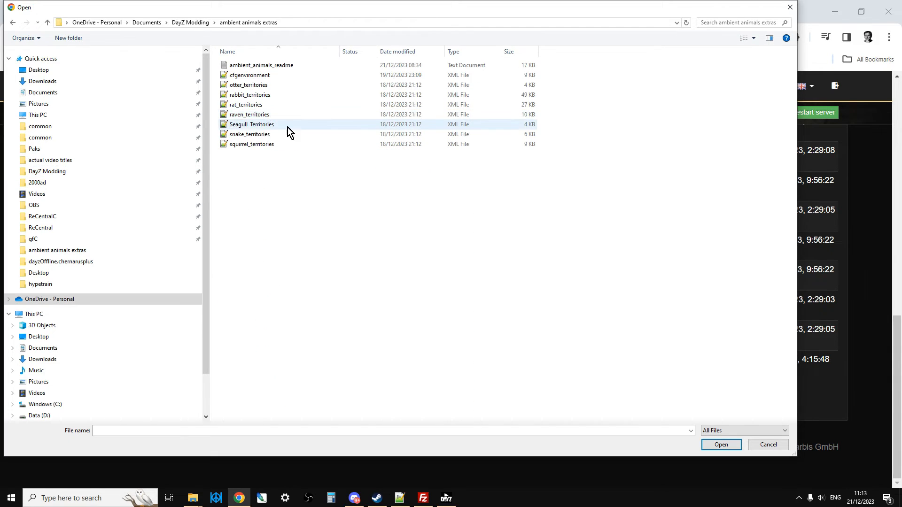
click(254, 85)
ctrl+click(251, 94)
ctrl+click(251, 105)
ctrl+click(252, 114)
ctrl+click(251, 124)
ctrl+click(249, 134)
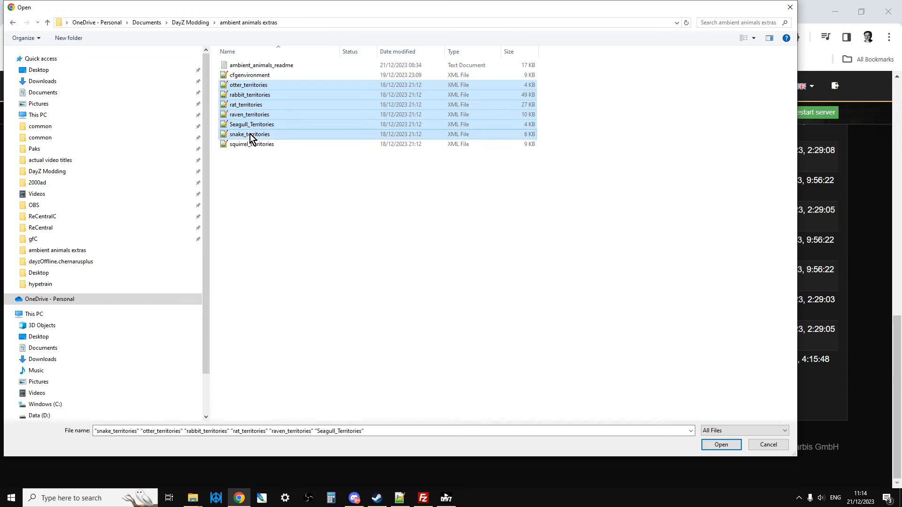
ctrl+click(251, 144)
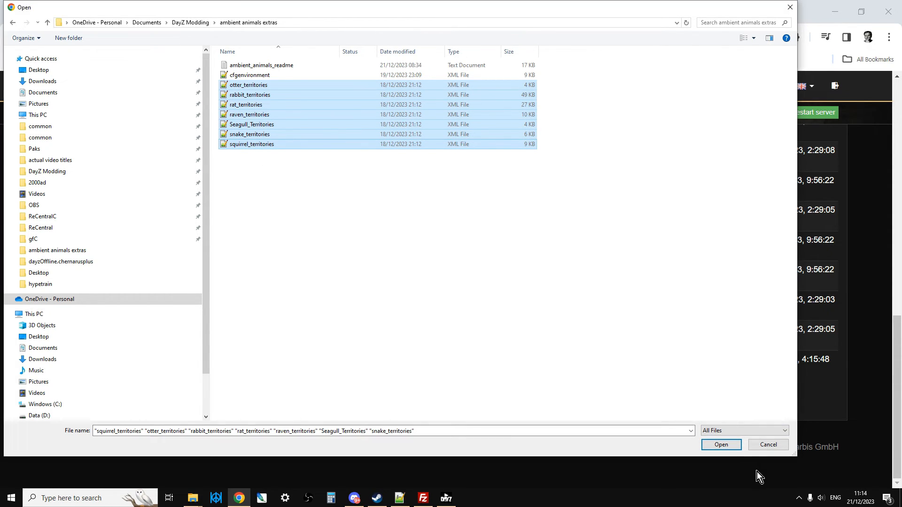
click(780, 446)
Check the env folder listing for the otter, rabbit, rat, raven, seagull, snake and squirrel territory files
scroll(458, 380, up, 5)
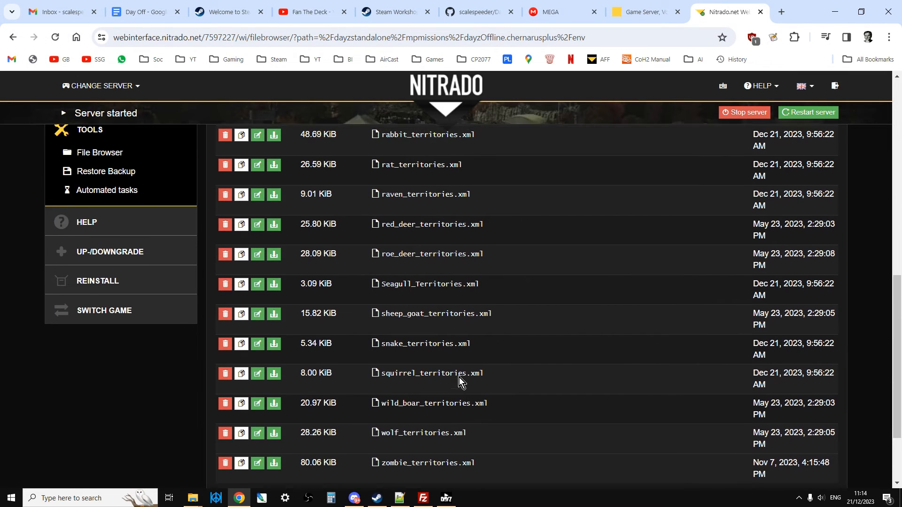
scroll(458, 380, up, 1)
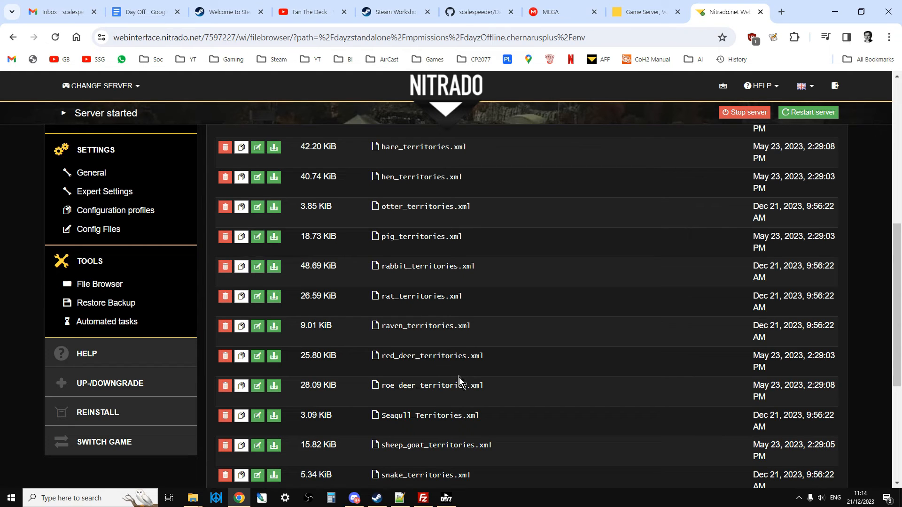
scroll(459, 376, up, 4)
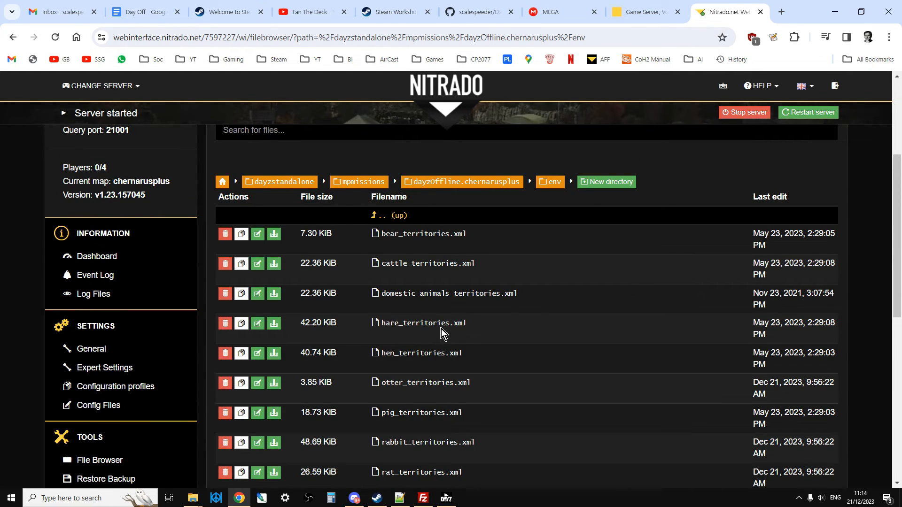
scroll(441, 333, up, 1)
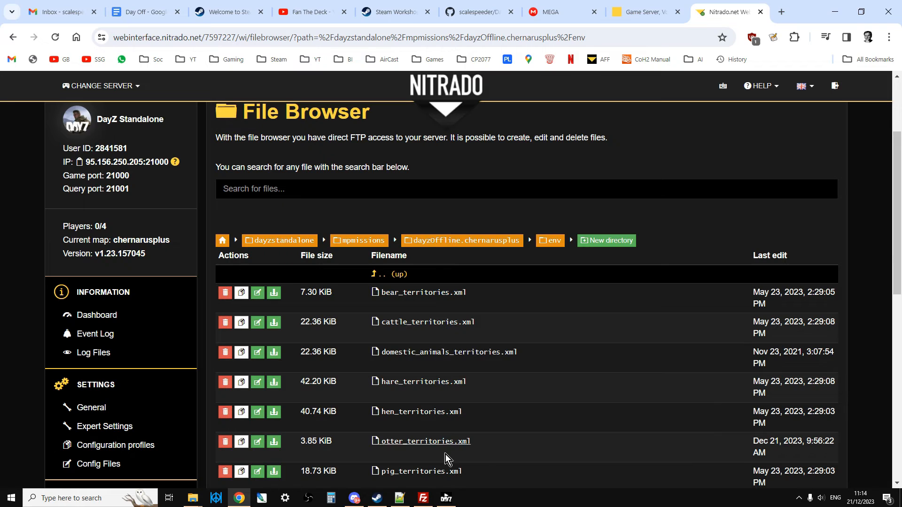
Switch to FileZilla and open types.xml from the mission's db folder on the server for editing
click(422, 497)
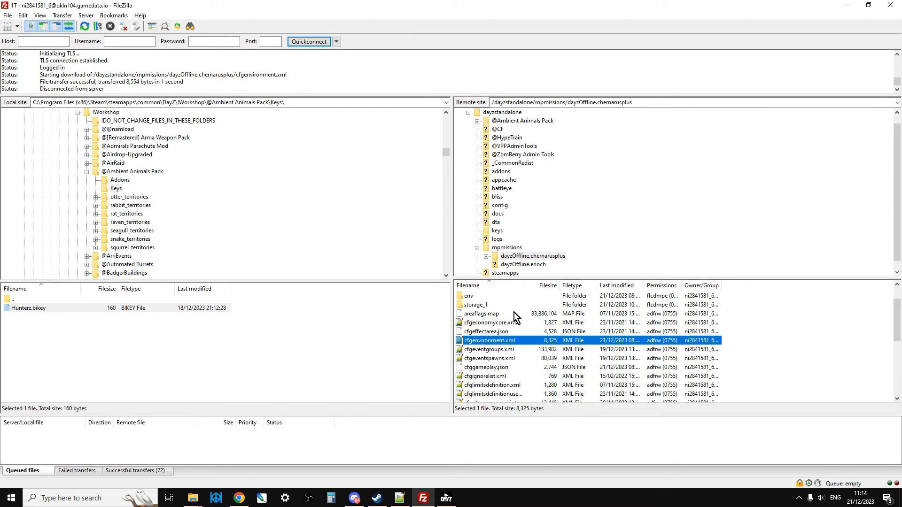
scroll(515, 317, up, 1)
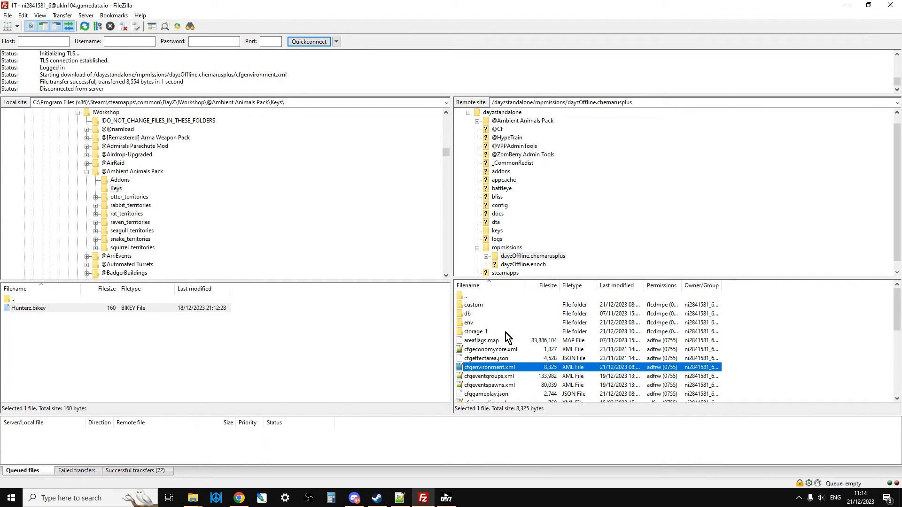
double_click(469, 317)
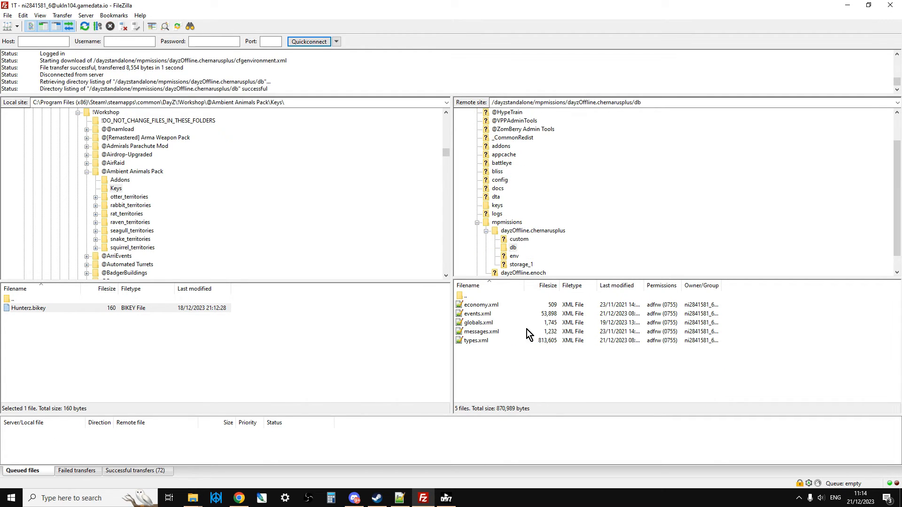
click(478, 340)
right_click(478, 340)
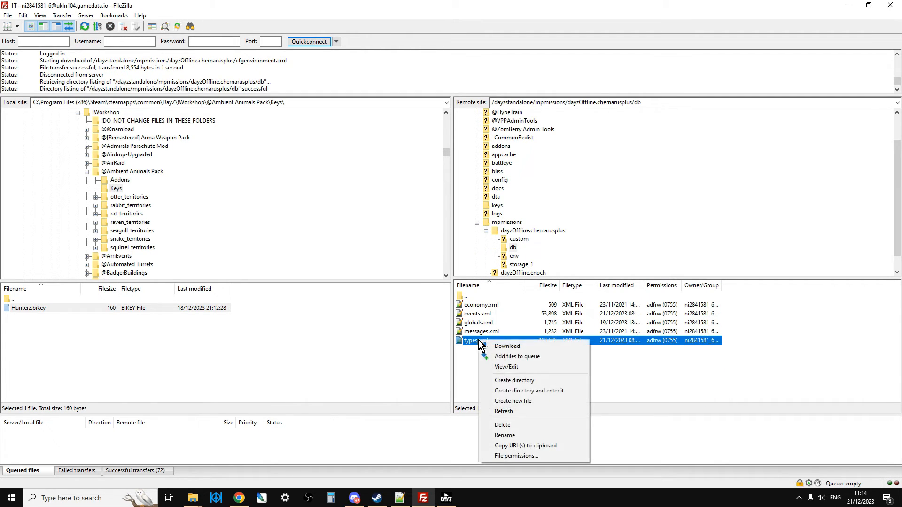
click(511, 367)
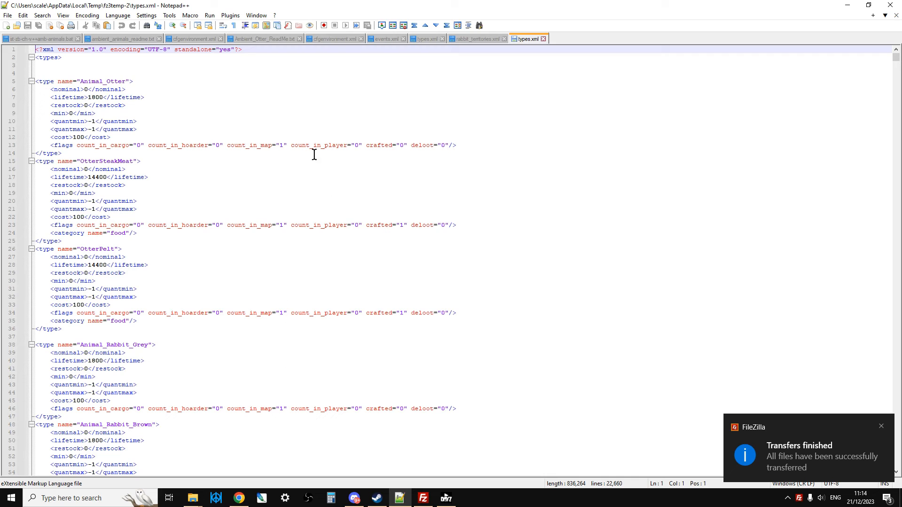
Copy all the Types.xml entries, from Animal_Otter through DeadSquirrel, in ambient_animals_readme.txt
click(119, 39)
scroll(261, 254, down, 2)
drag(900, 164, 898, 444)
scroll(442, 316, up, 20)
scroll(442, 315, up, 20)
scroll(441, 316, up, 16)
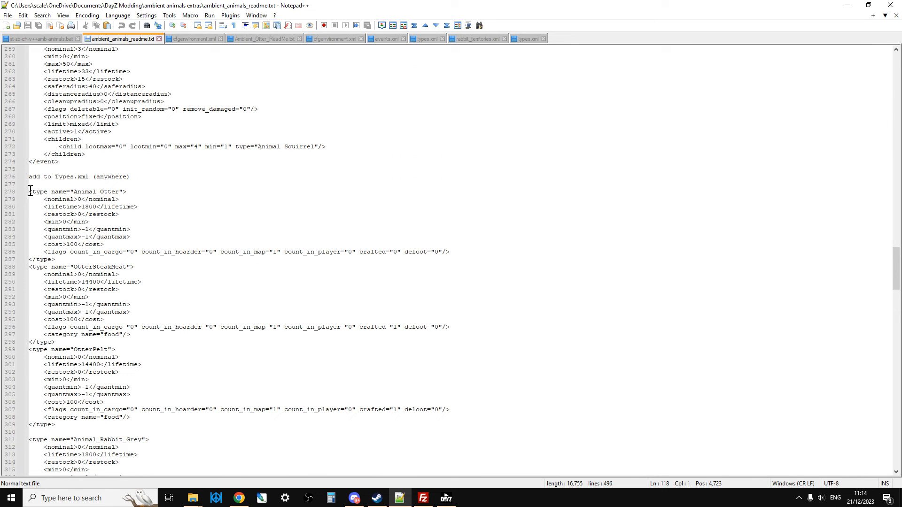
drag(29, 191, 187, 348)
right_click(108, 306)
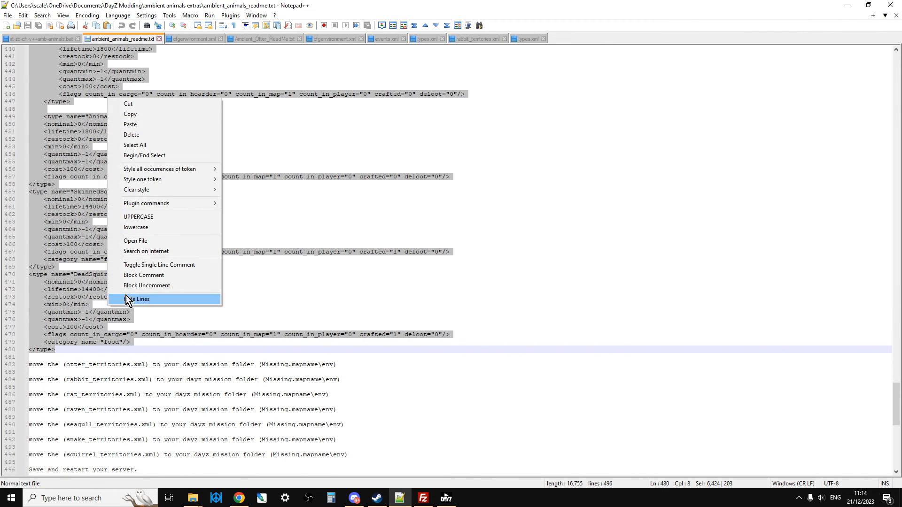
click(152, 113)
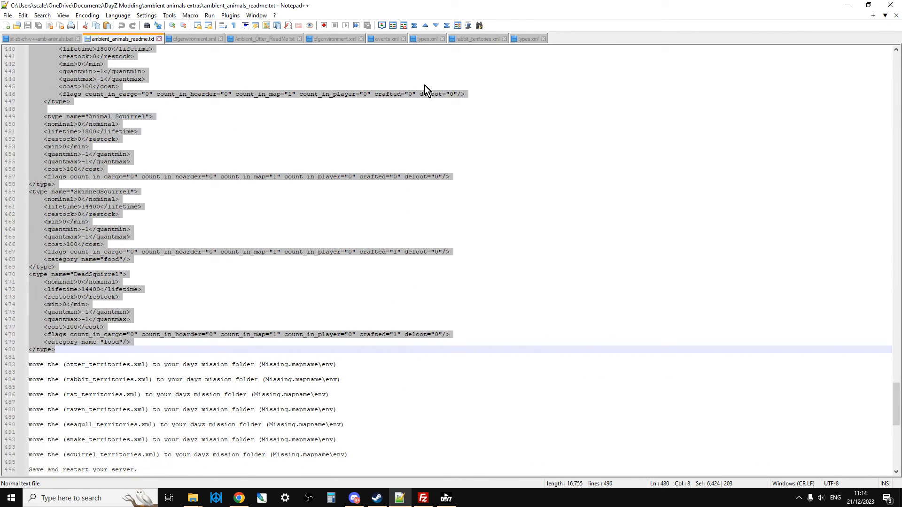
Add the comment <!--test --> after the Animal_Otter opening type tag in the server's types.xml and save the file
click(522, 39)
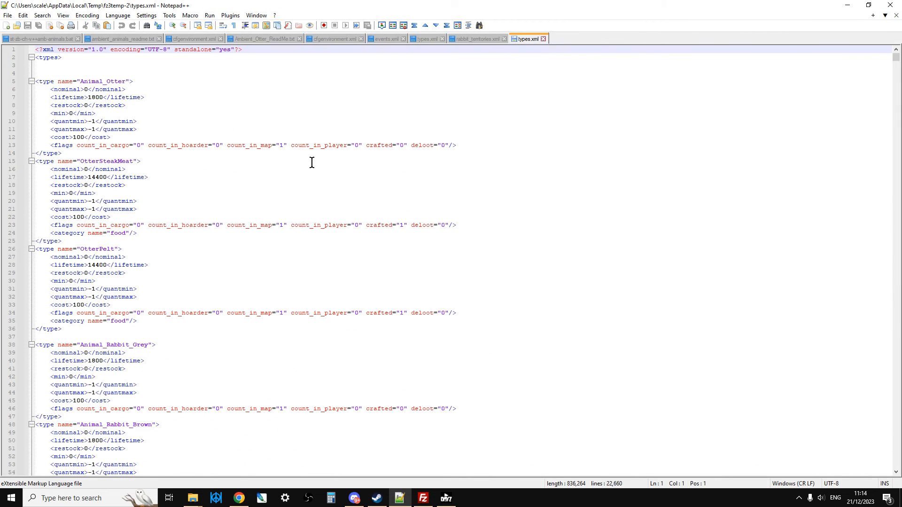
click(140, 96)
click(141, 121)
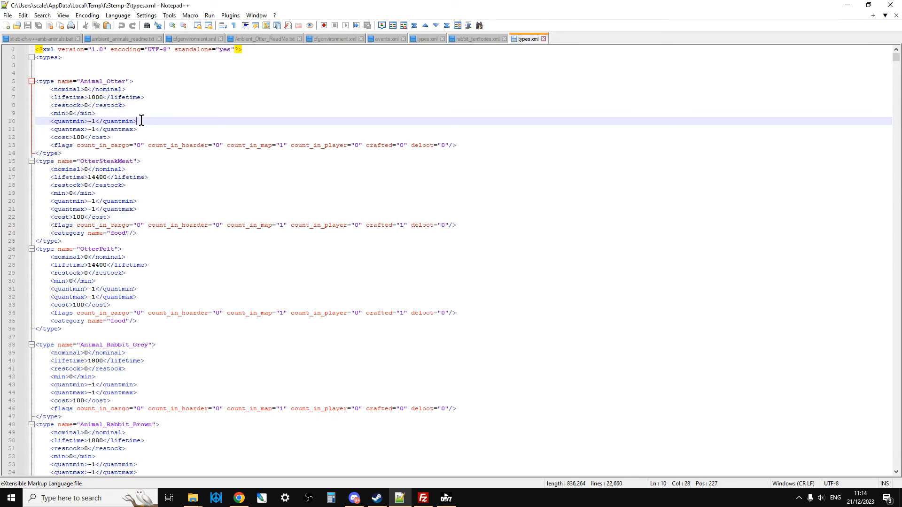
click(134, 81)
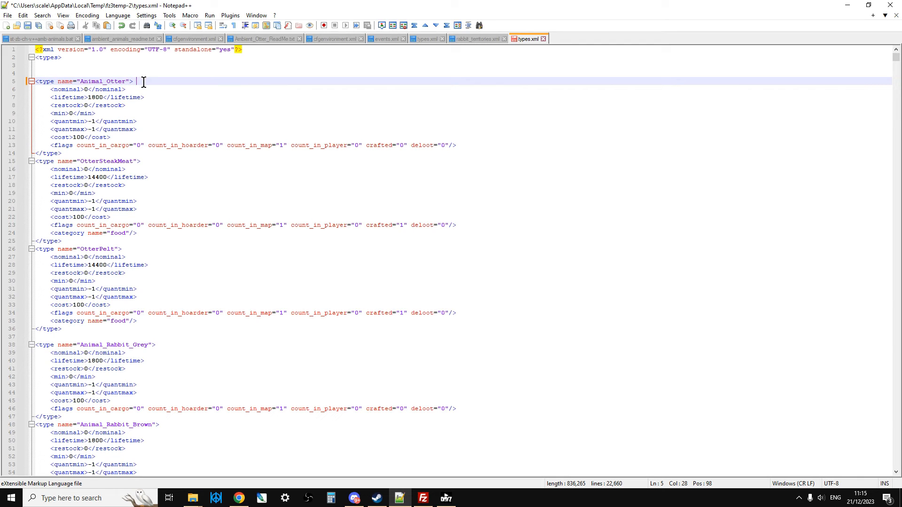
text(<!--)
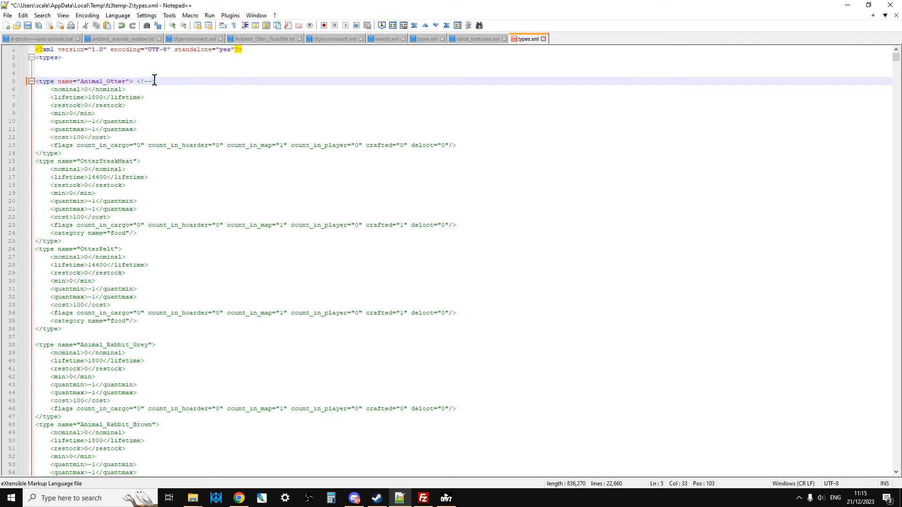
text(test)
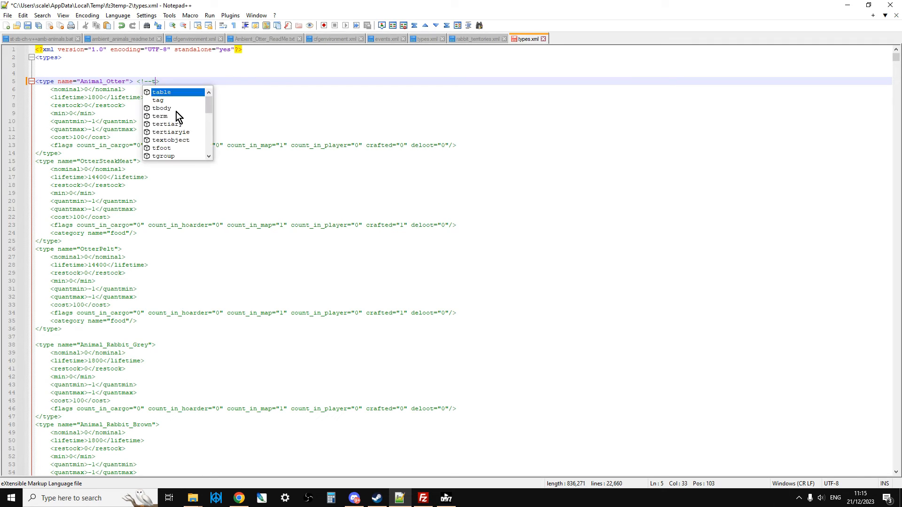
text( --)
click(28, 26)
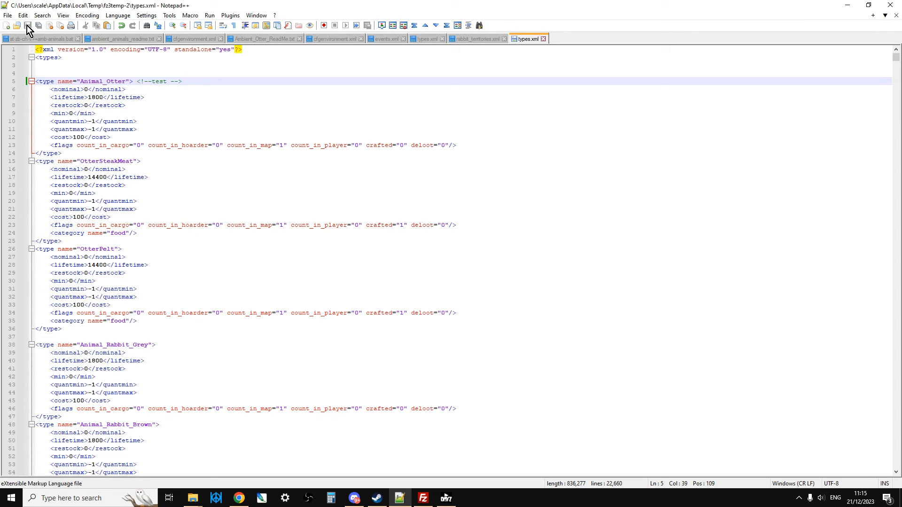
Upload the edited types.xml back to the server through FileZilla and close the file in Notepad++
click(422, 499)
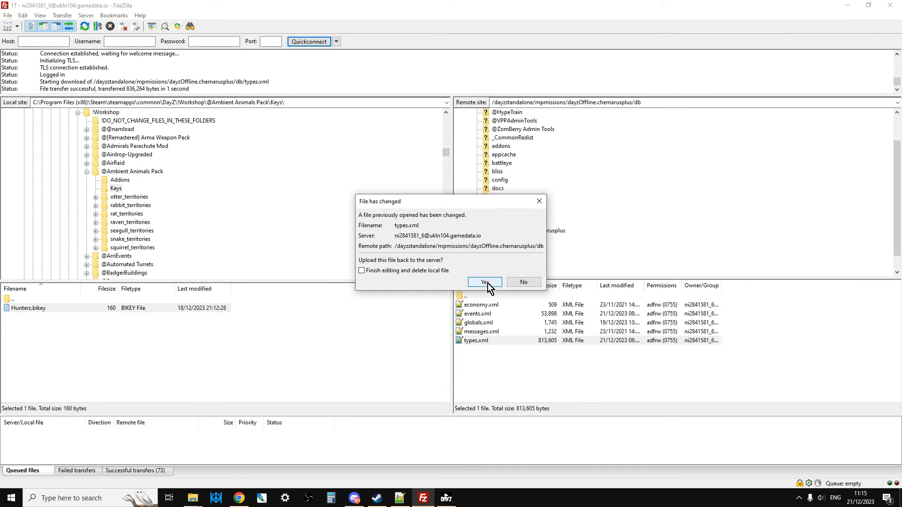
click(487, 283)
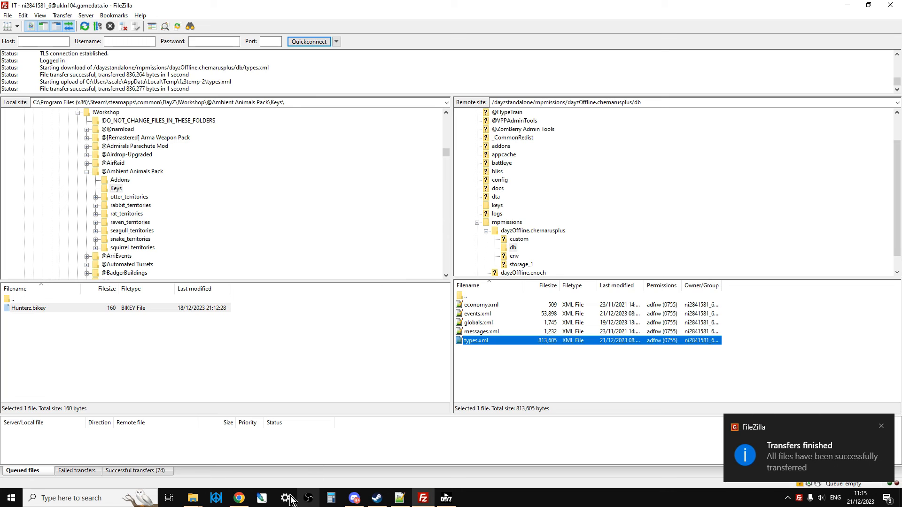
click(399, 499)
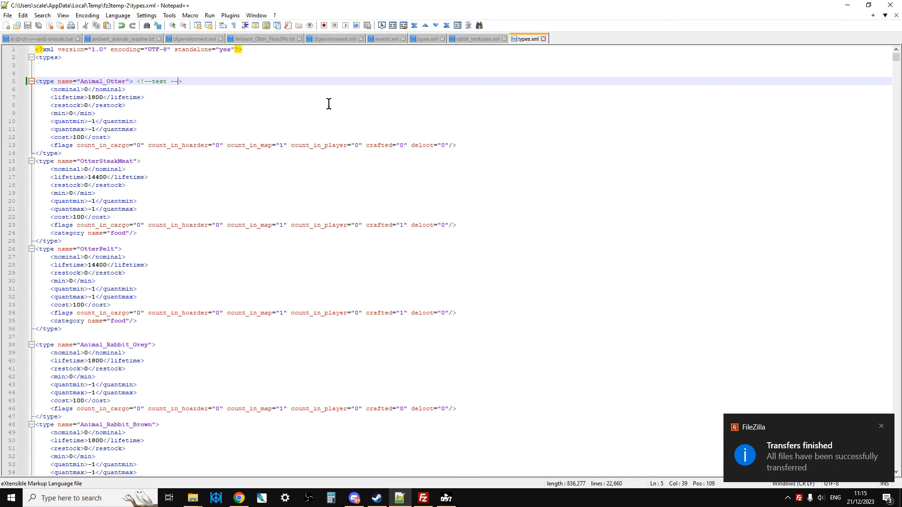
click(543, 38)
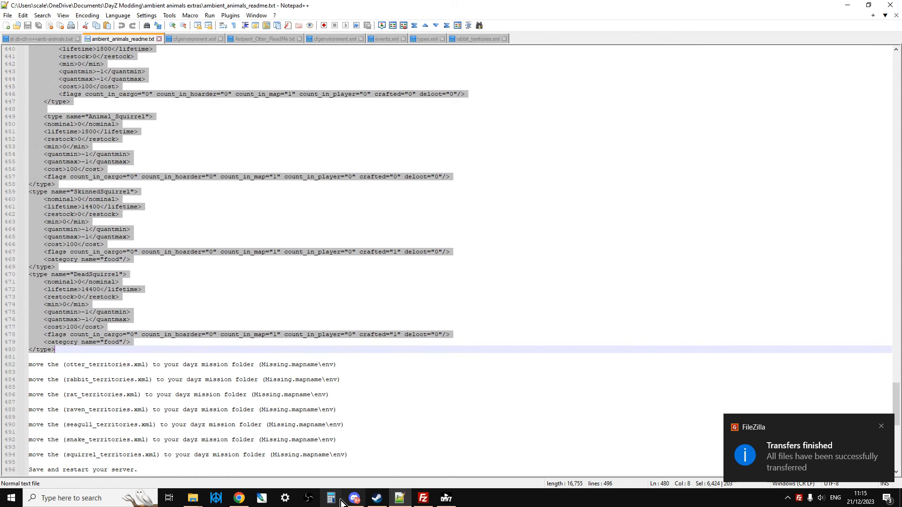
Switch to FileZilla and open events.xml from the mission's db folder on the server for editing
click(423, 498)
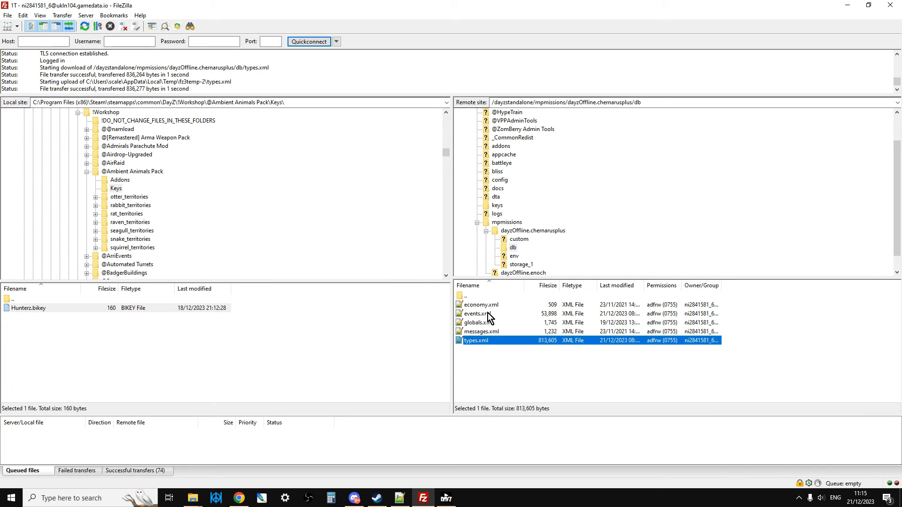
click(487, 313)
right_click(488, 313)
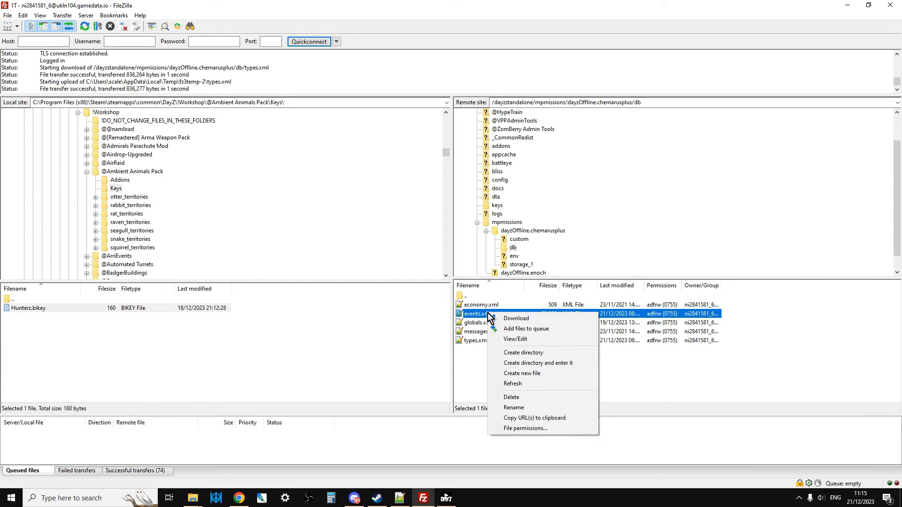
click(514, 341)
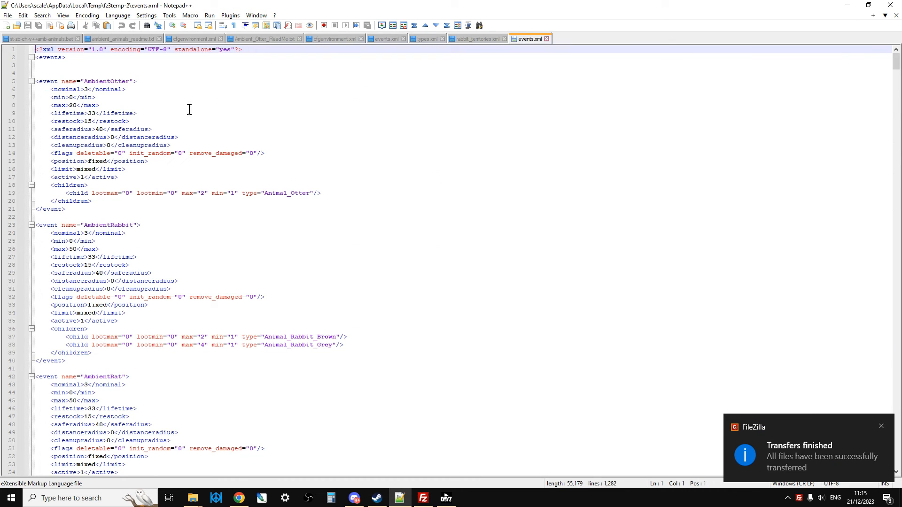
Copy all the event entries, from AmbientOtter through AmbientSquirrel, in ambient_animals_readme.txt and return to the server's events.xml
click(123, 38)
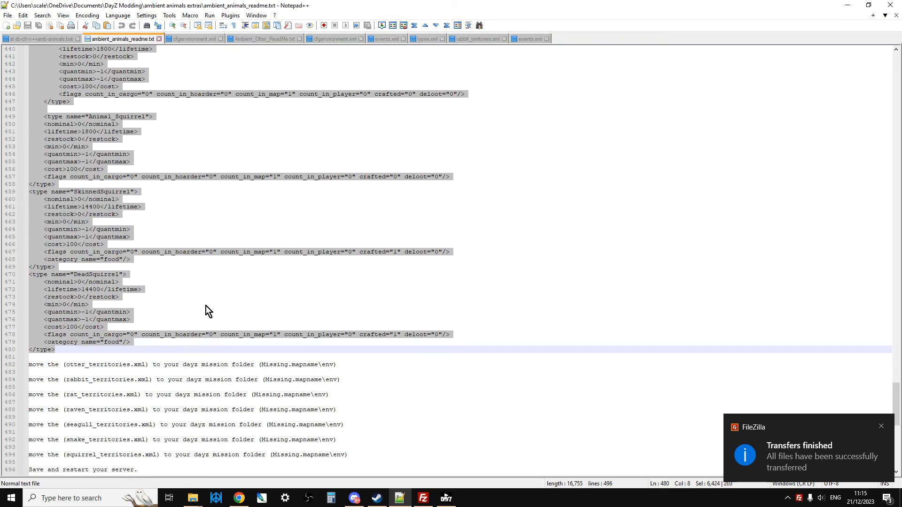
scroll(207, 306, up, 20)
scroll(215, 311, up, 20)
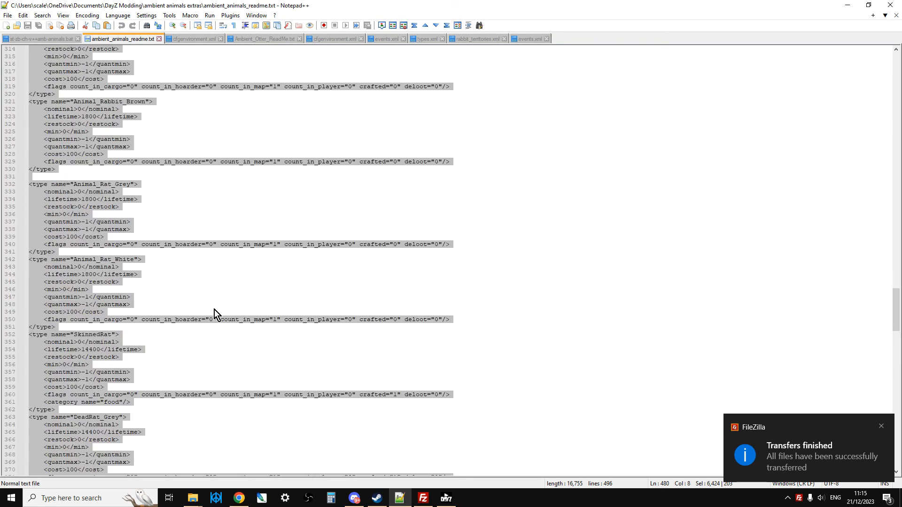
scroll(213, 309, up, 14)
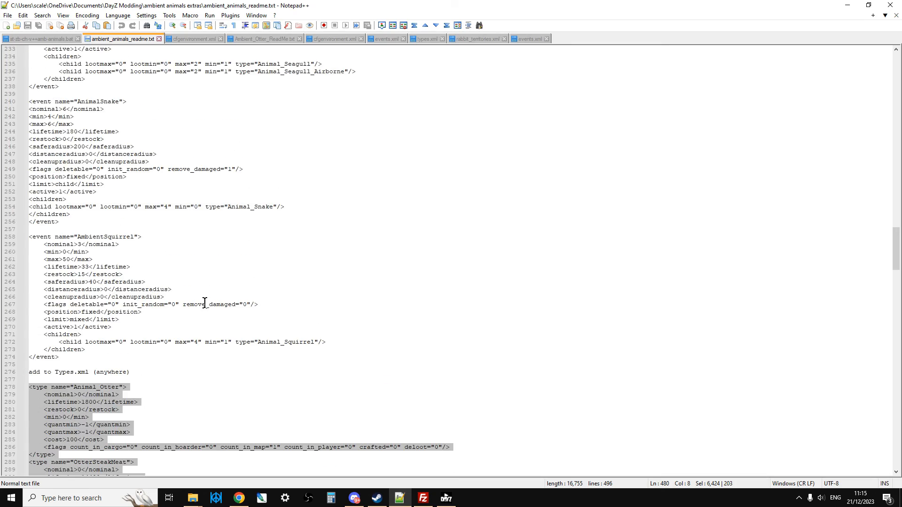
scroll(205, 302, up, 18)
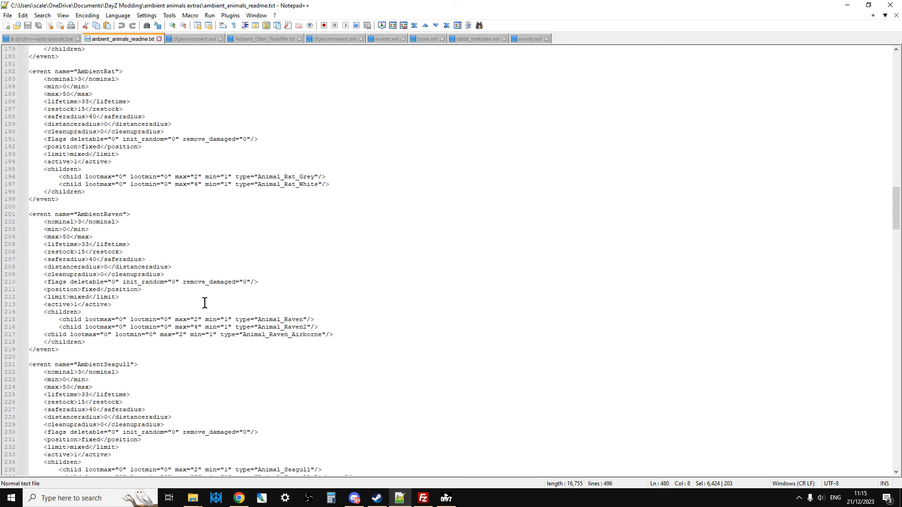
scroll(205, 303, up, 9)
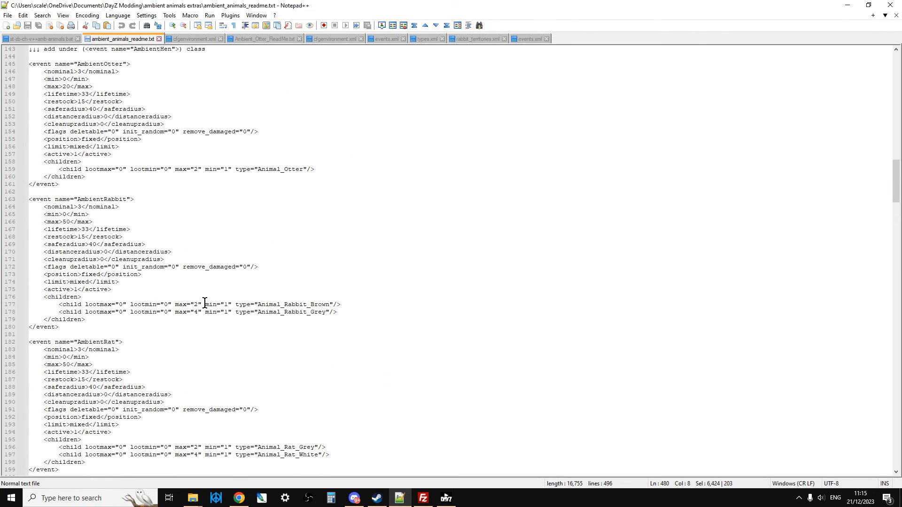
drag(29, 132, 206, 407)
scroll(177, 397, down, 3)
scroll(129, 404, down, 13)
scroll(185, 332, down, 8)
scroll(131, 346, down, 7)
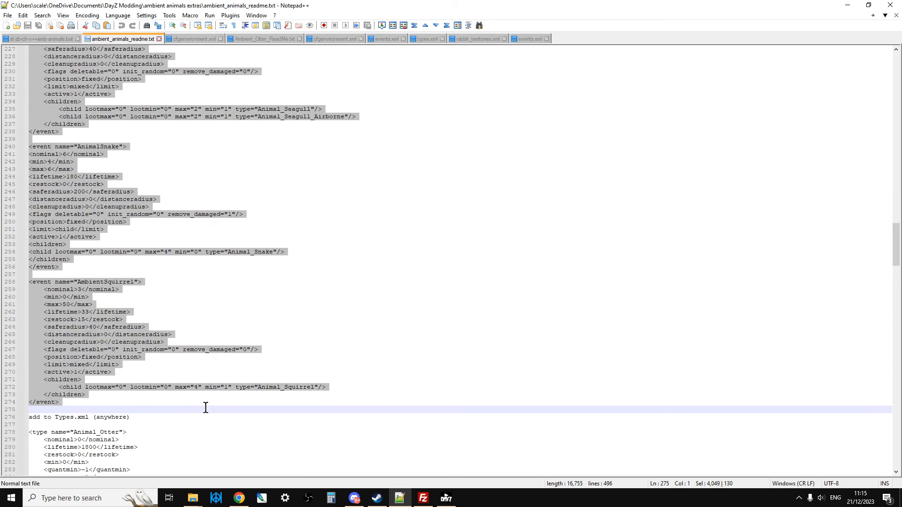
right_click(91, 346)
click(126, 156)
click(528, 38)
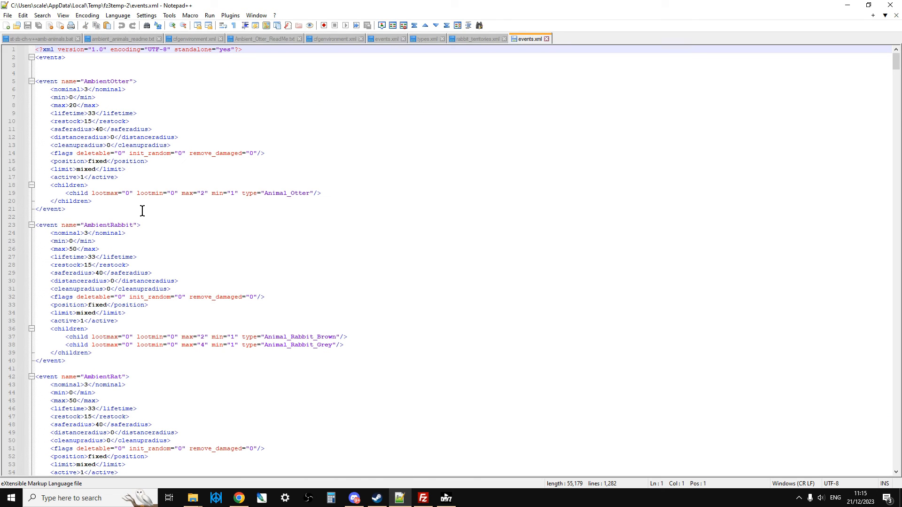
Switch to FileZilla and on to Chrome to review the territory files in the mission's env folder in Nitrado's file browser
click(424, 499)
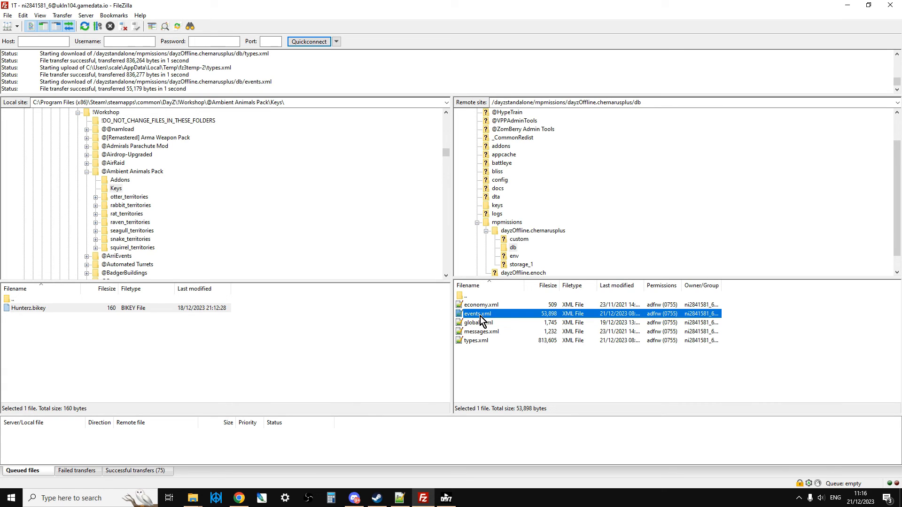
click(239, 498)
scroll(686, 241, up, 3)
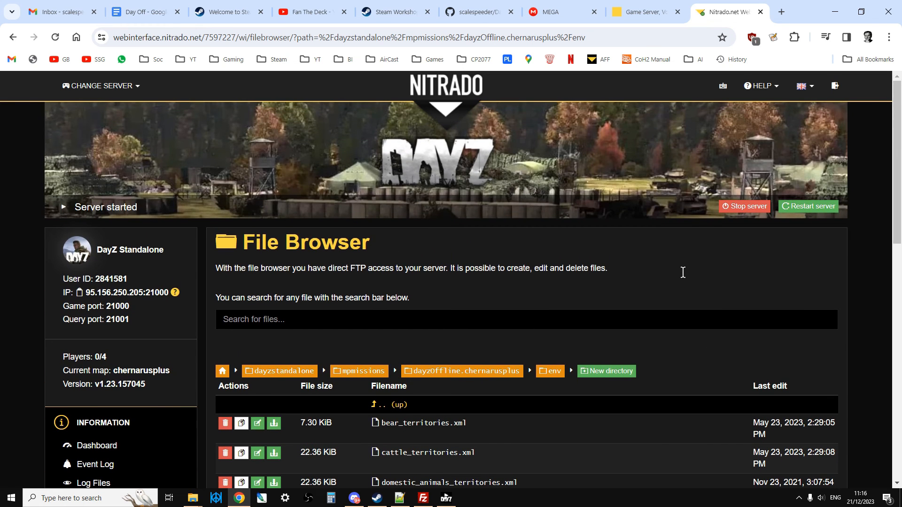
scroll(725, 281, down, 3)
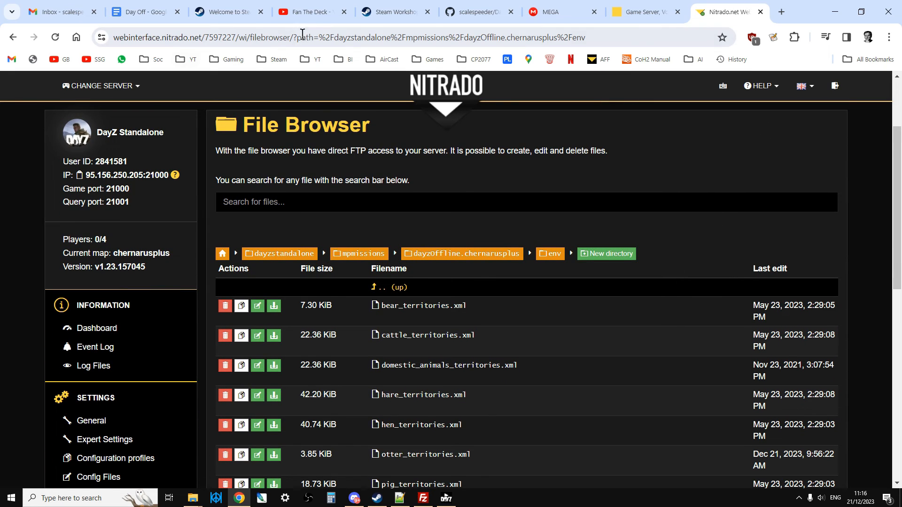
Show the Ambient Animals Pack page on the Steam Workshop with its title and preview image in view
click(385, 12)
scroll(277, 312, up, 5)
scroll(83, 347, down, 2)
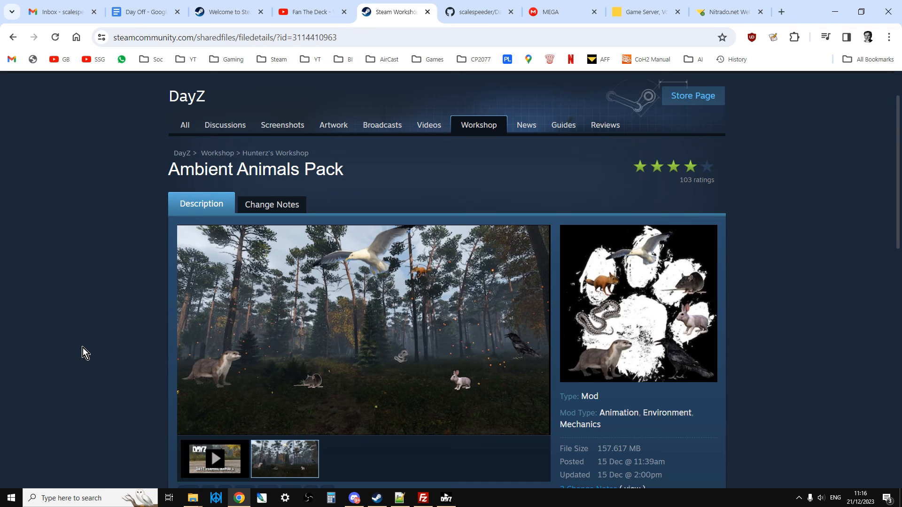
Open the bookmarked iZurvive Chernarus+ map in a new browser tab and return to the Ambient Animals Pack Workshop page
click(781, 11)
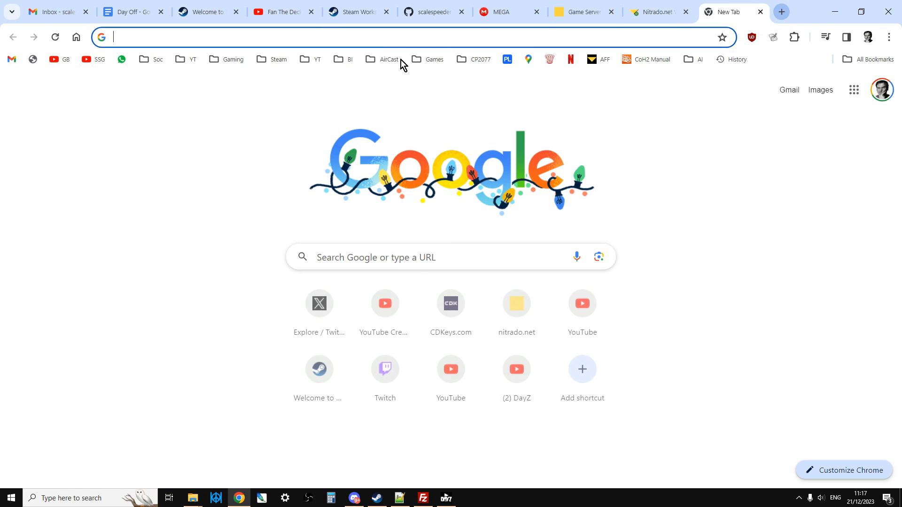
click(349, 61)
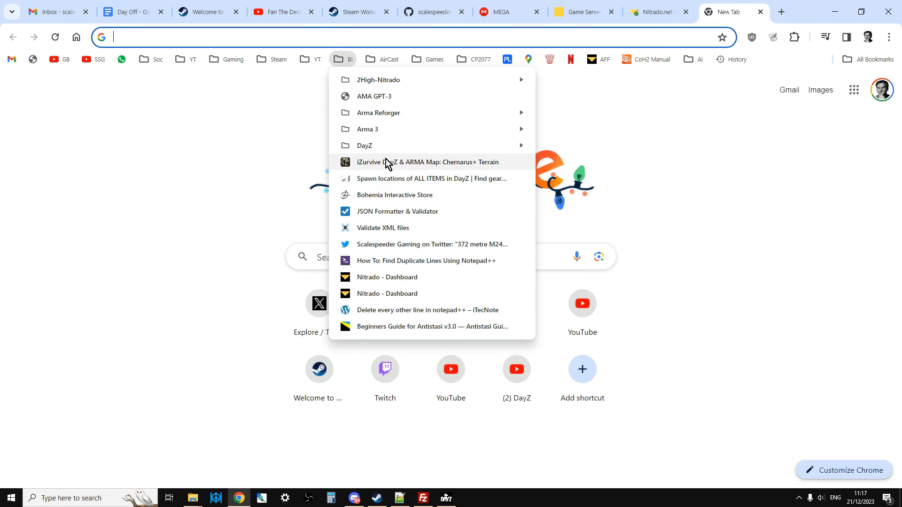
click(359, 162)
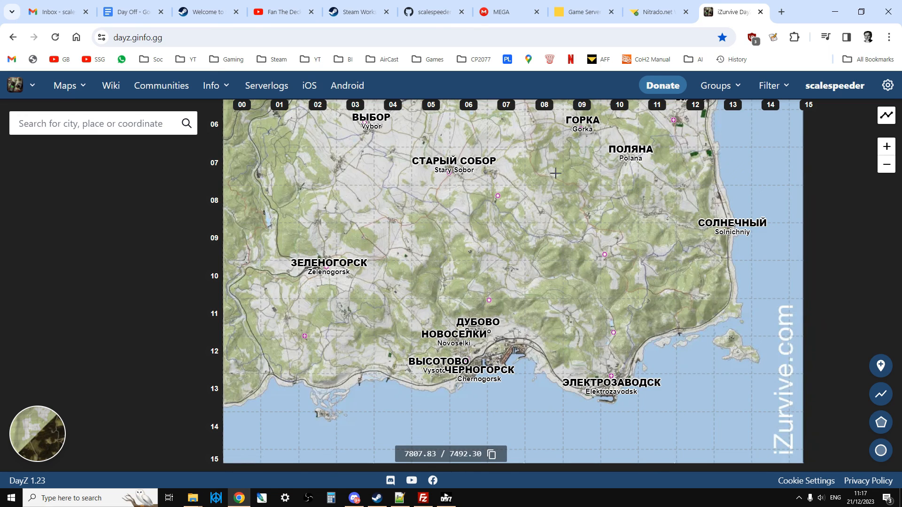
click(364, 12)
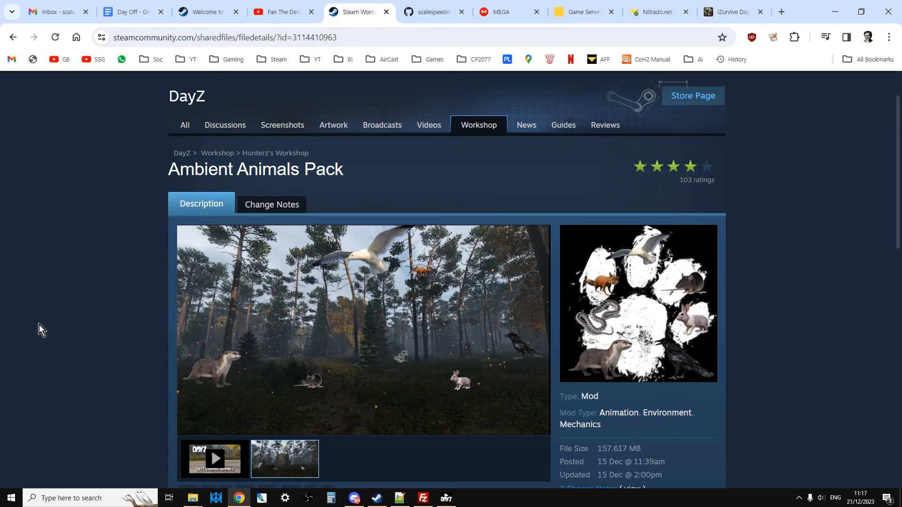